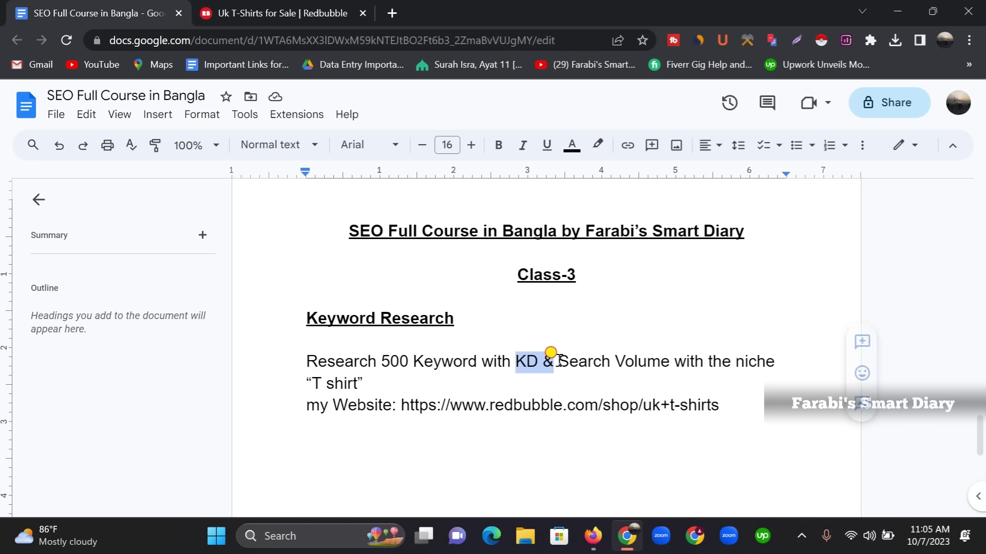
Insert "(Keyword Difficulties)" after "KD" in the keyword research task sentence
click(588, 390)
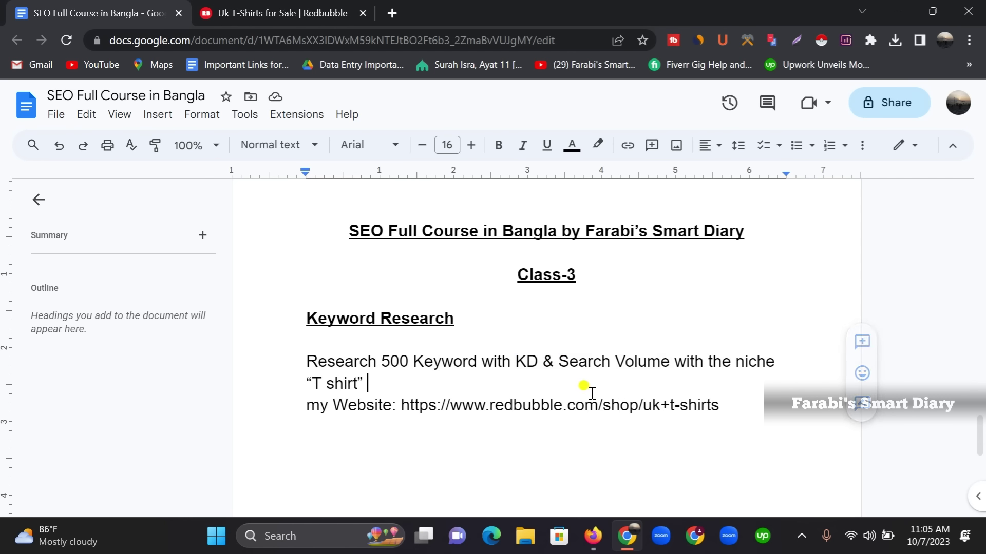
click(540, 357)
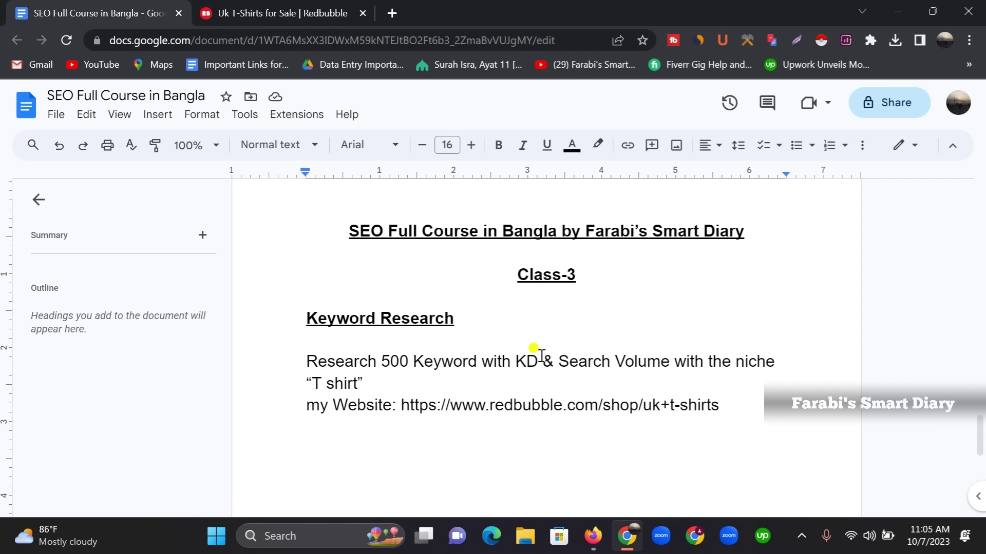
text(-(K )
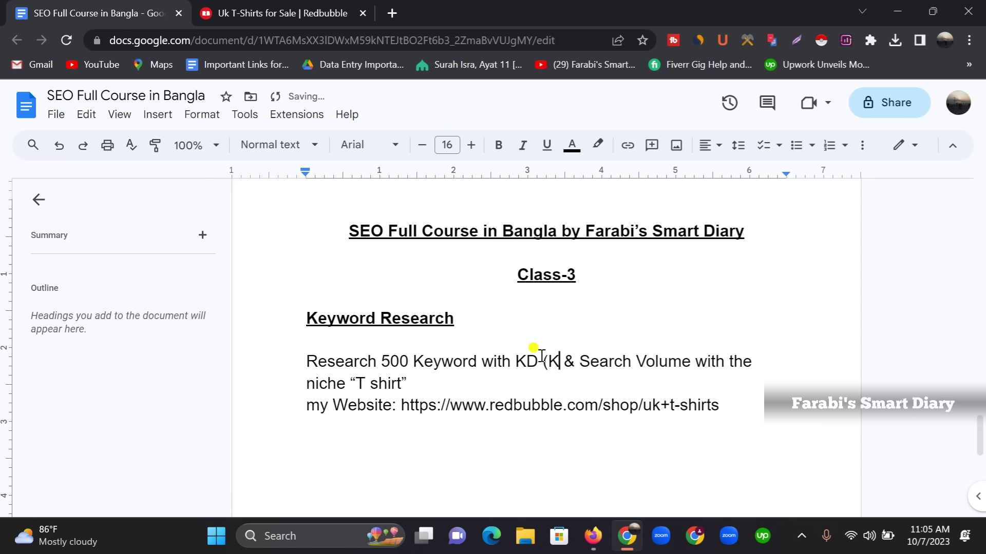
text(eyword)
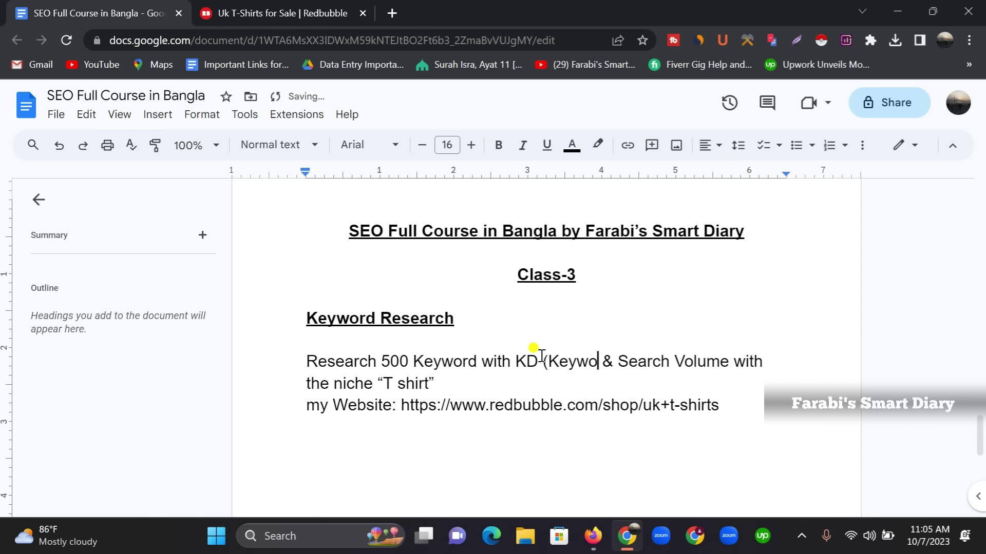
text( Diffic)
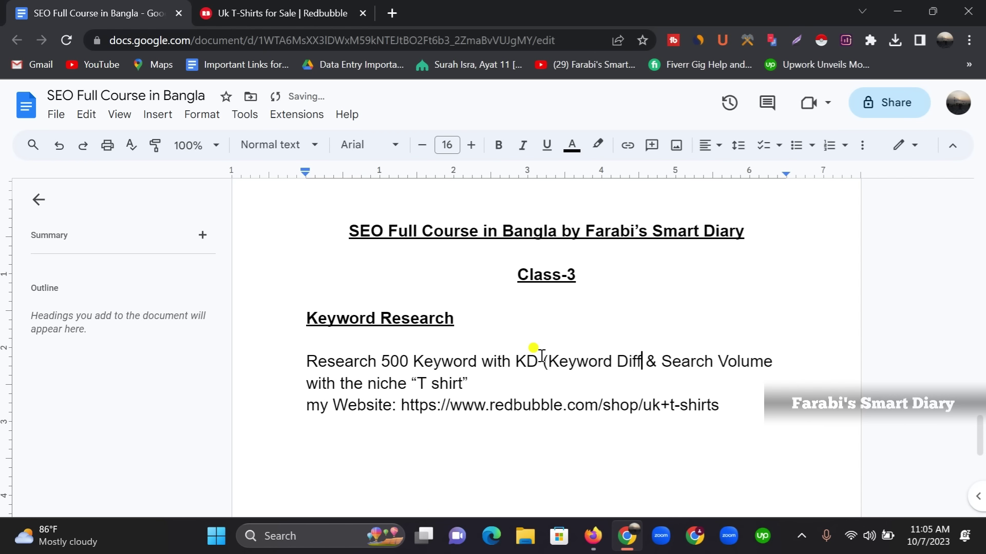
text(ulties)
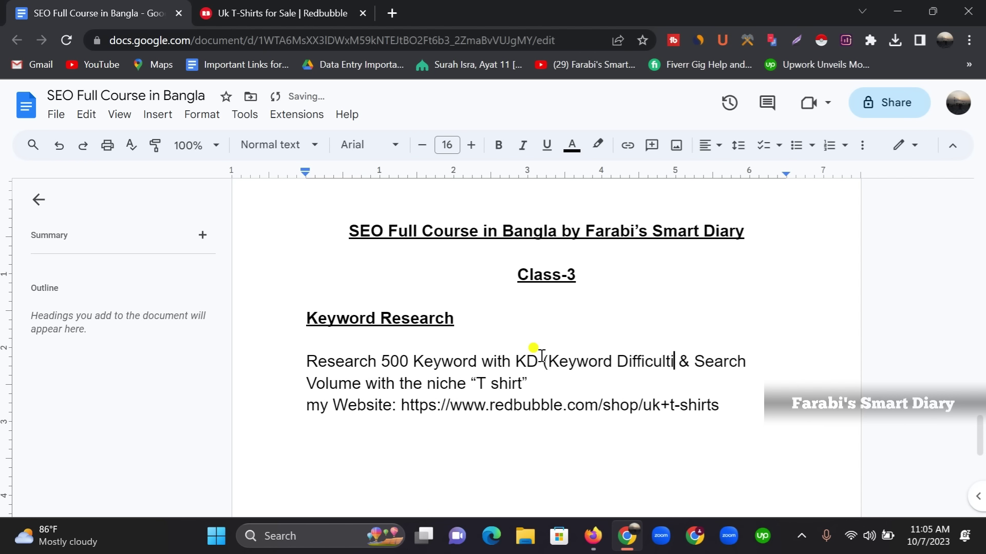
text())
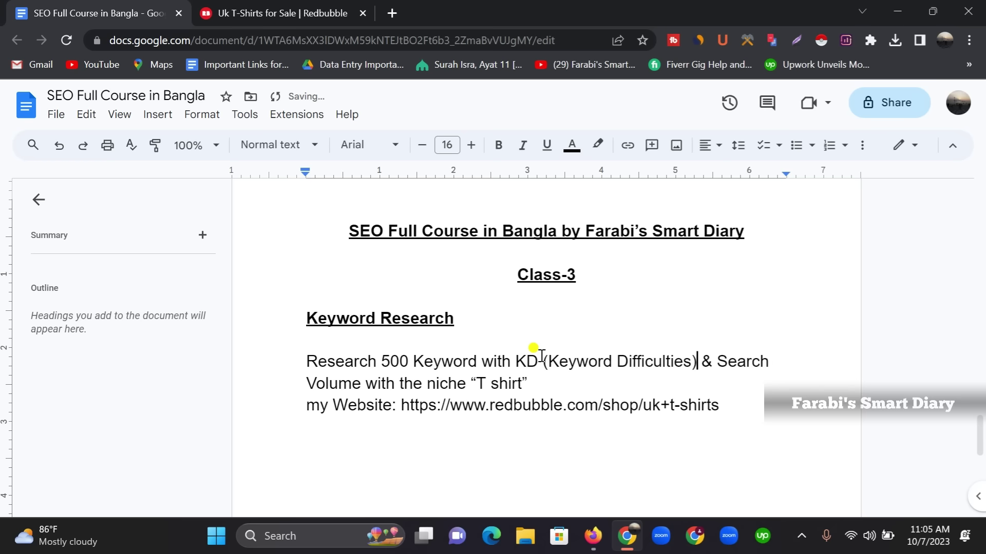
scroll(457, 339, up, 2)
scroll(598, 359, down, 2)
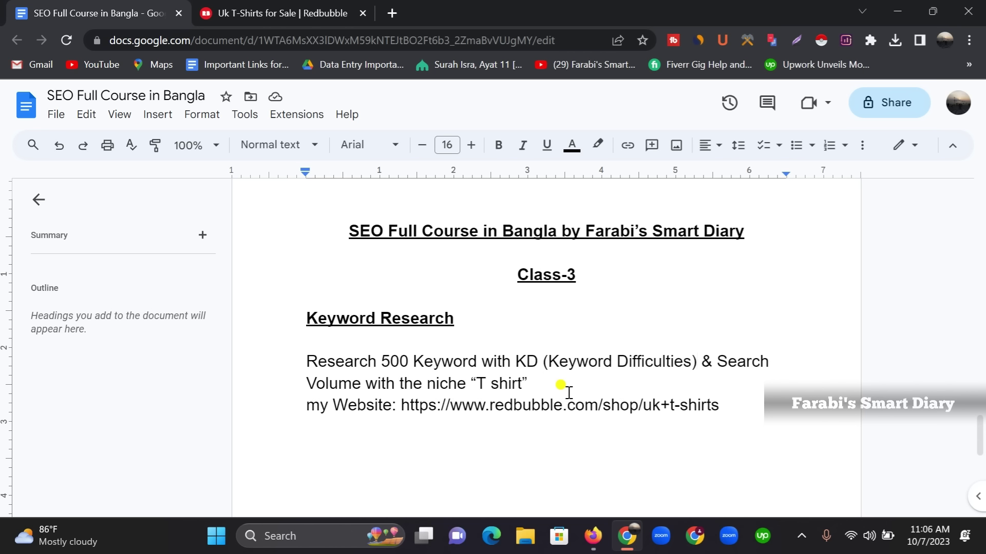
drag(381, 362, 540, 362)
click(515, 361)
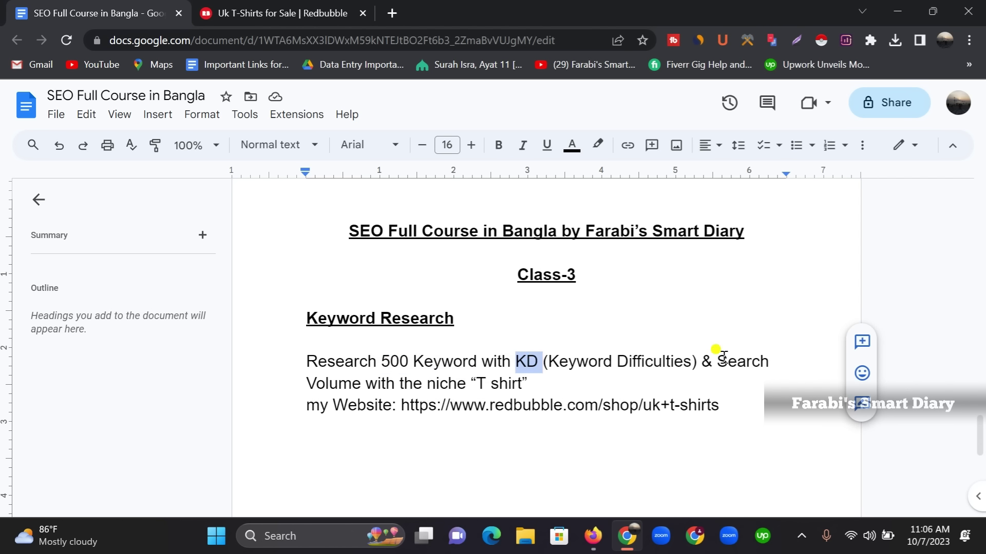
drag(723, 355, 750, 374)
click(751, 380)
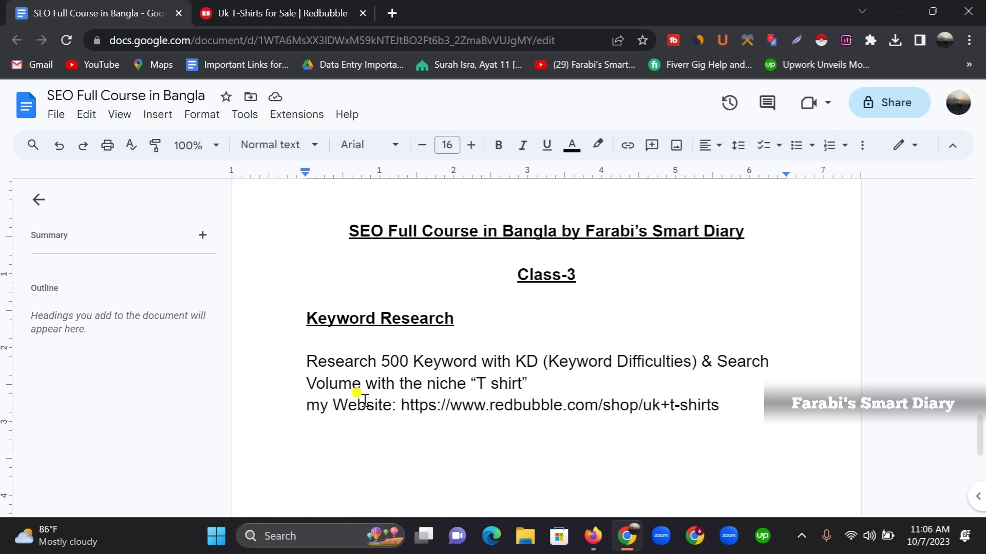
Create a blank Google Sheets spreadsheet in a new browser tab
click(392, 14)
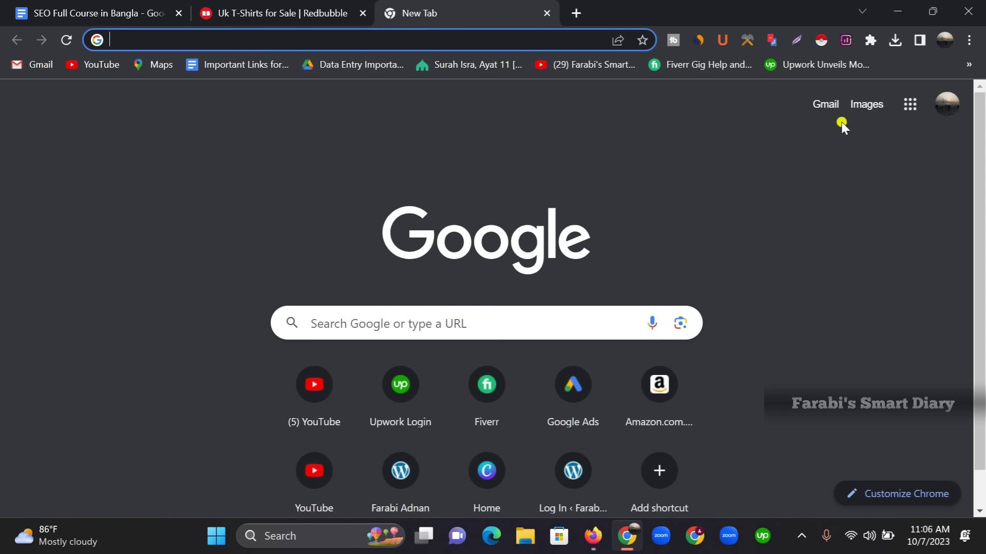
click(904, 119)
scroll(826, 267, down, 5)
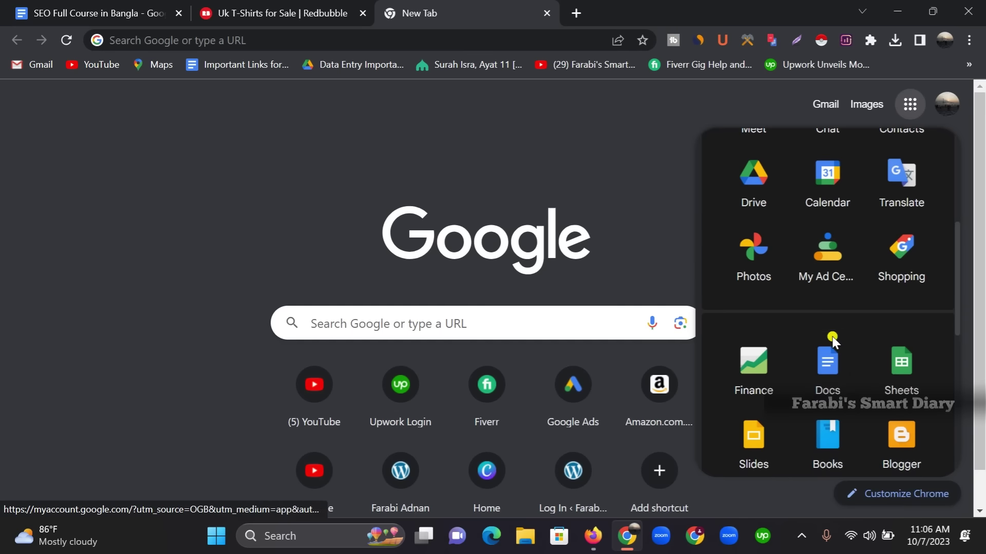
click(906, 364)
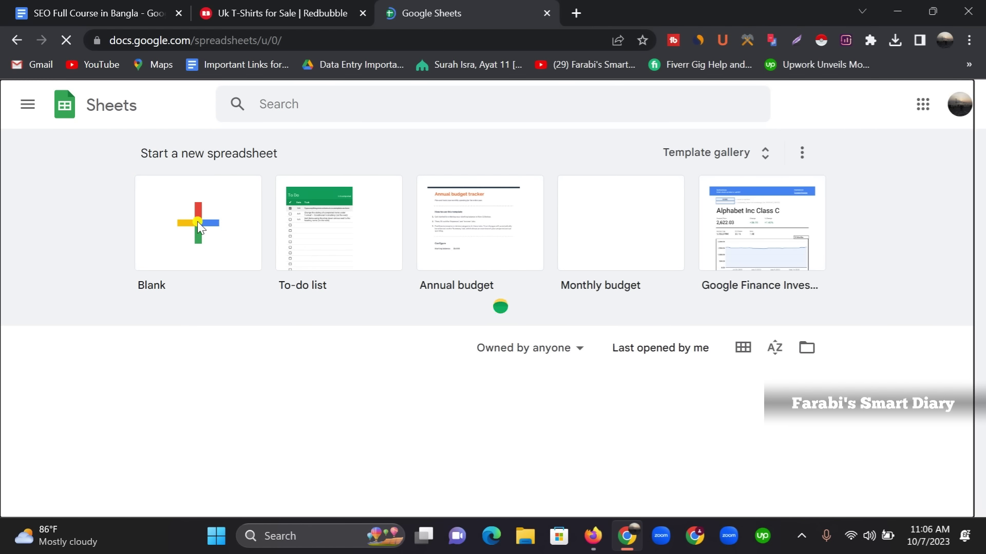
click(198, 228)
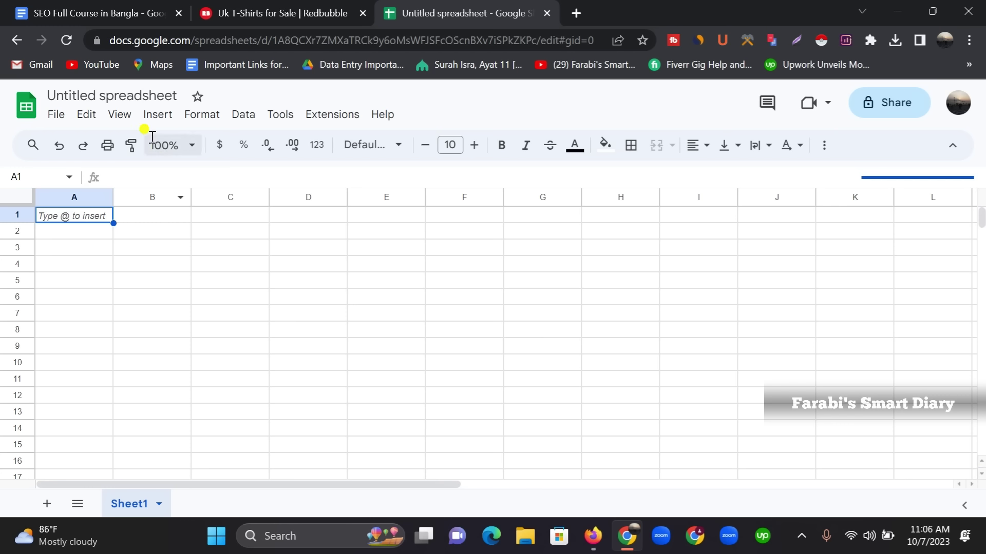
Rename the untitled spreadsheet as "Keyword Research for", ready for the website address to follow
click(123, 92)
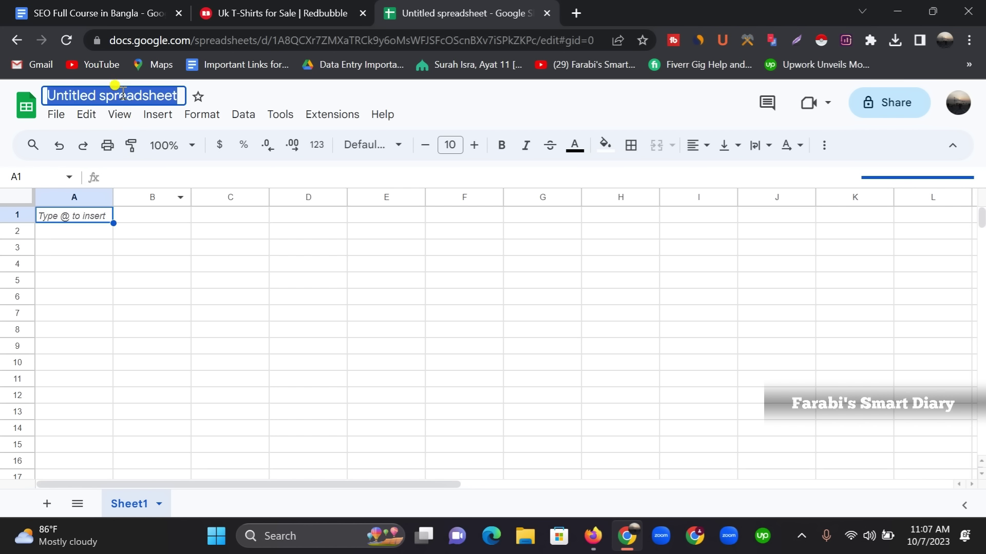
text(Keywor)
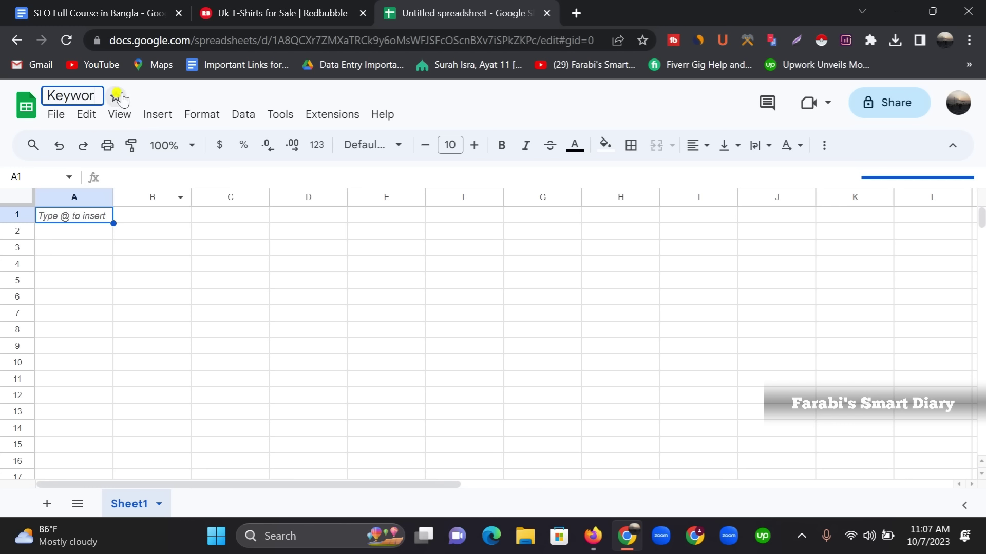
text(d Resr)
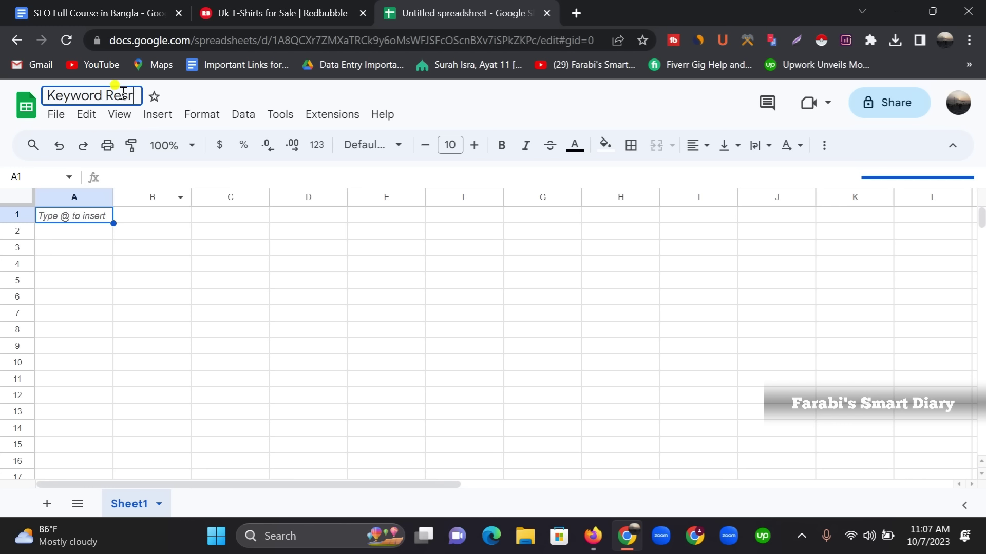
key(BackSpace)
text(earch for)
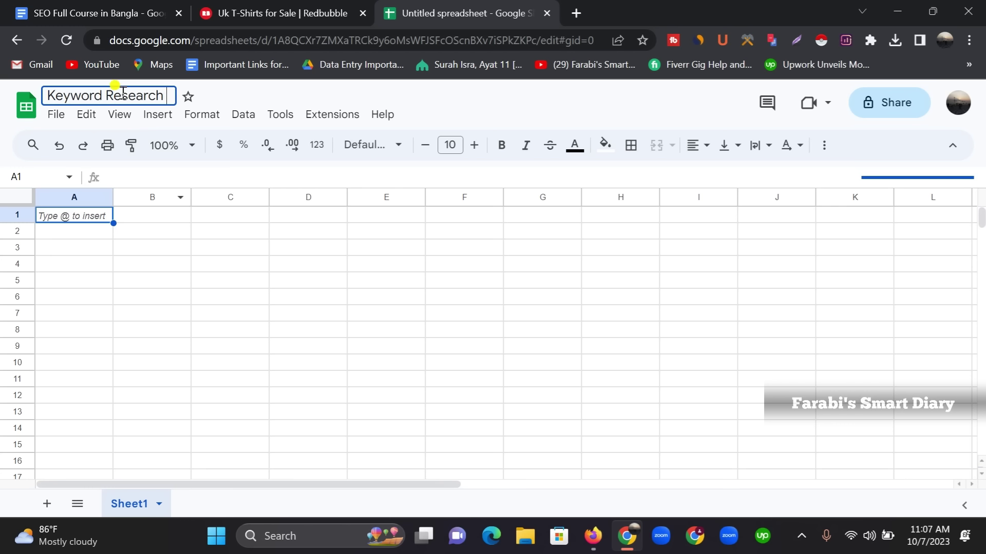
click(270, 15)
drag(183, 40, 140, 44)
right_click(174, 41)
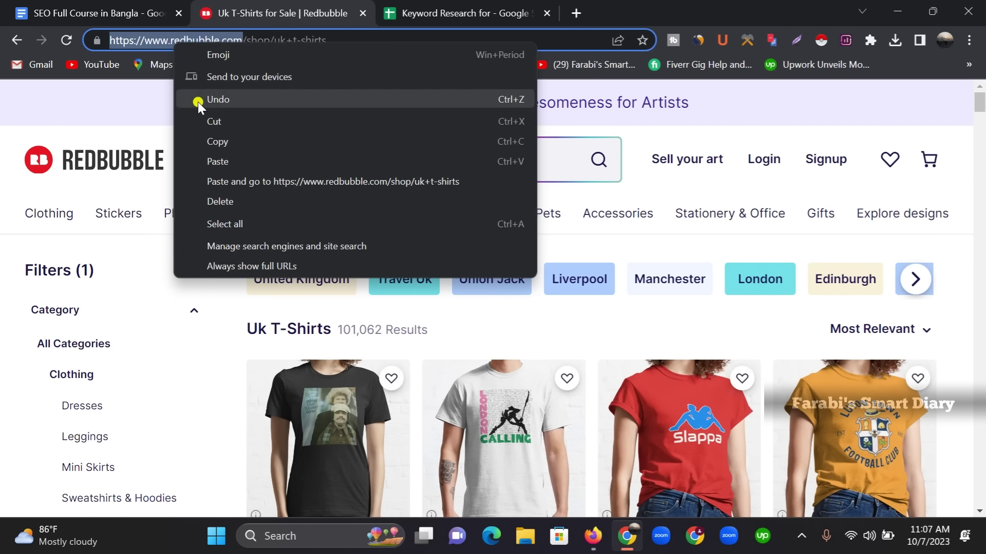
click(217, 140)
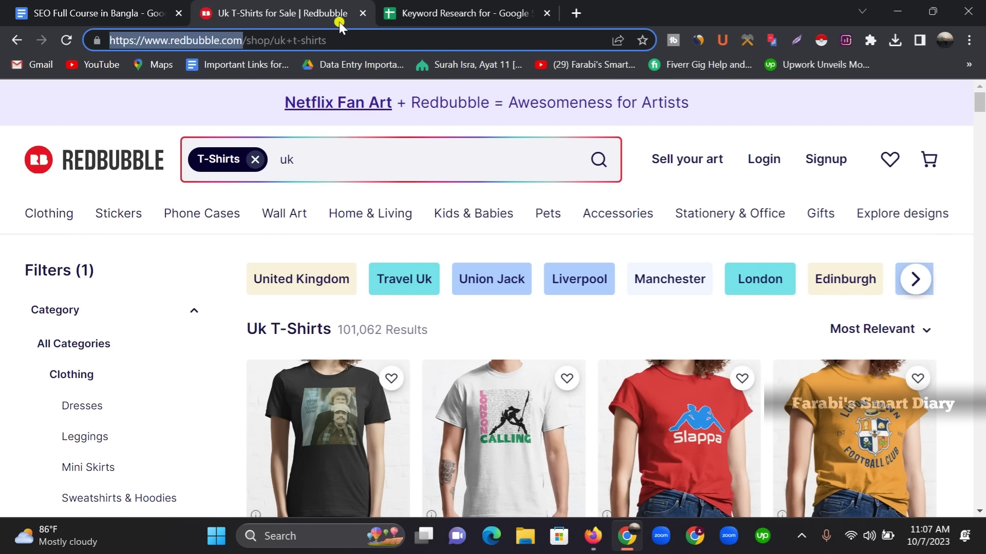
click(435, 12)
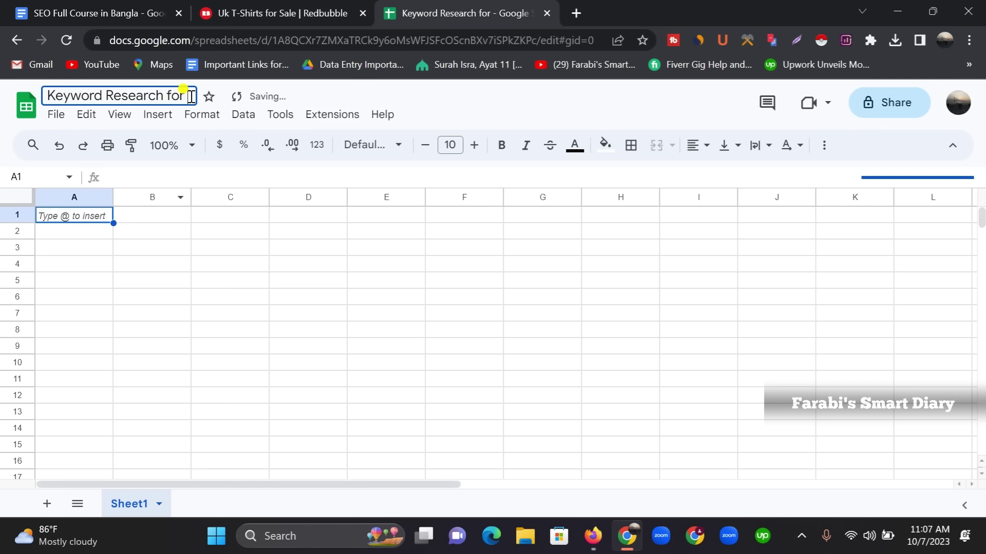
key(ctrl+v)
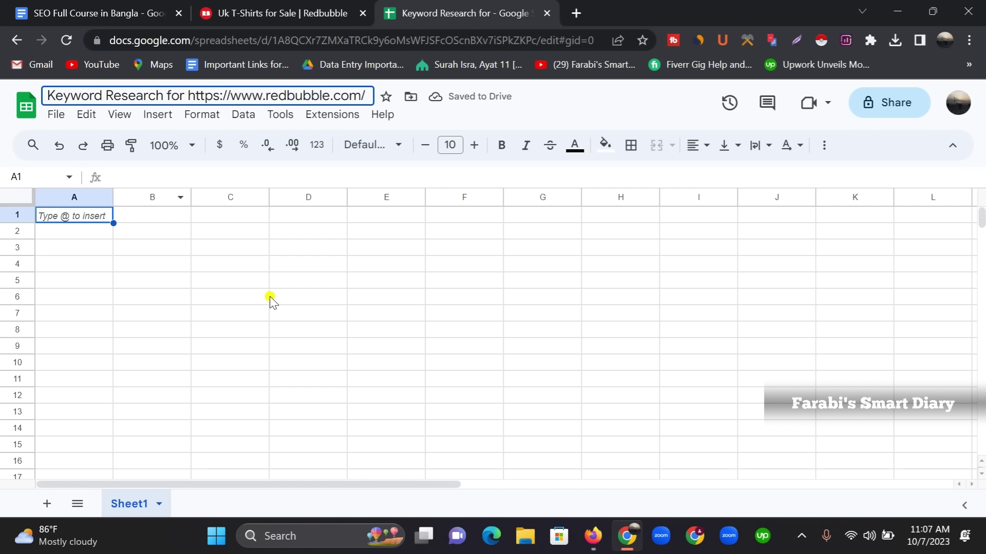
click(288, 266)
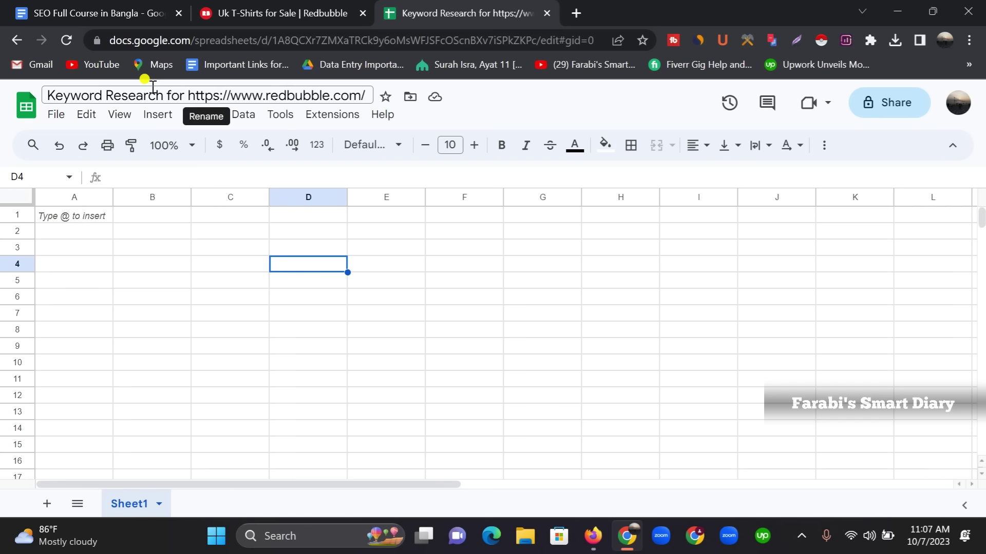
Enter the header "Keywords" in cell A1
double_click(80, 215)
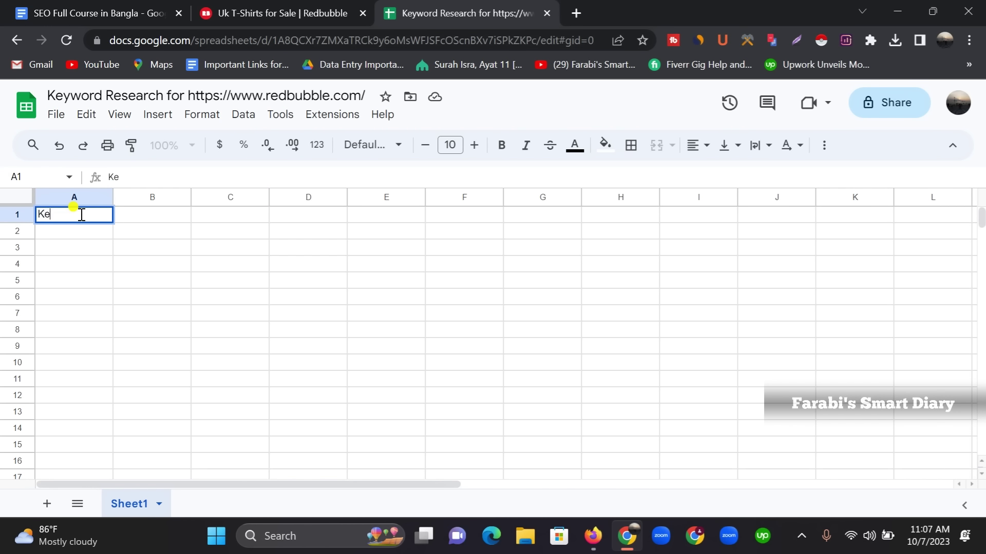
text(Kew)
key(BackSpace)
text(ywords)
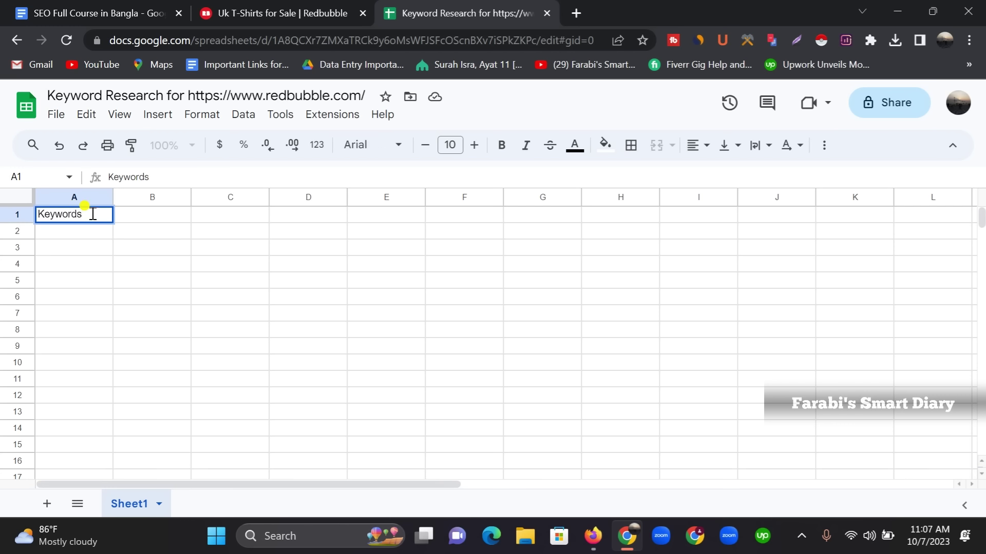
Enter the header "Keyword Difficulties" in cell B1 and widen column B to fit it
click(128, 216)
text(Key)
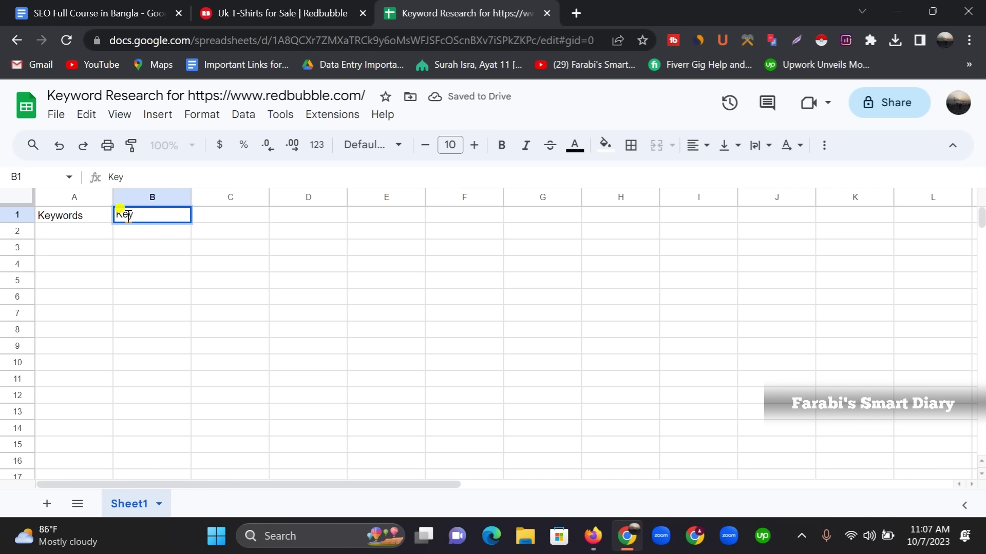
text(word D)
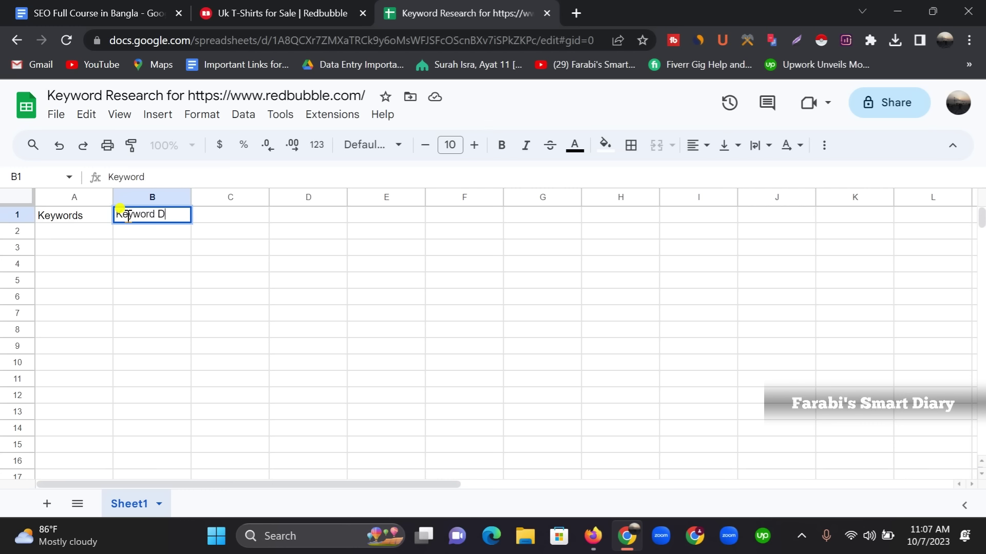
text(ifficulti)
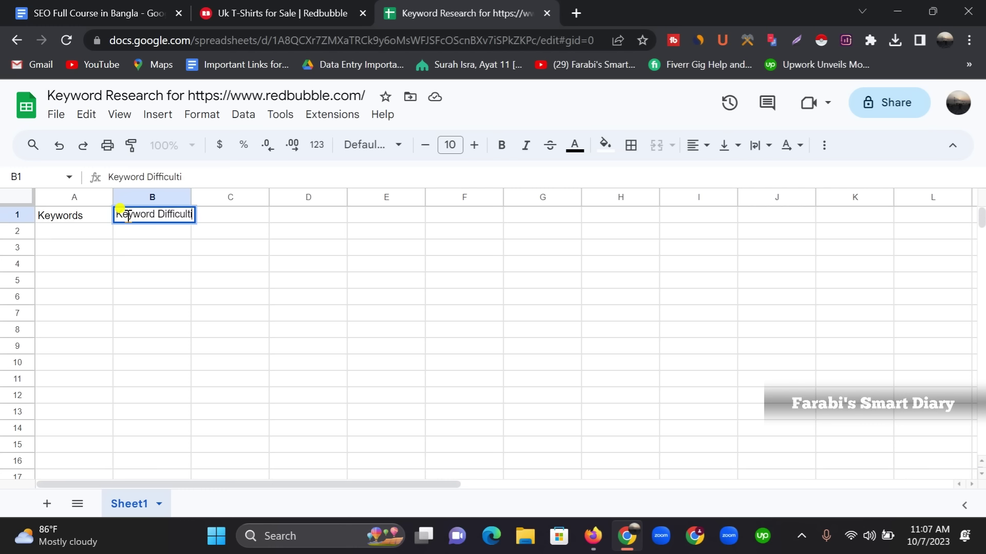
text(es)
click(208, 220)
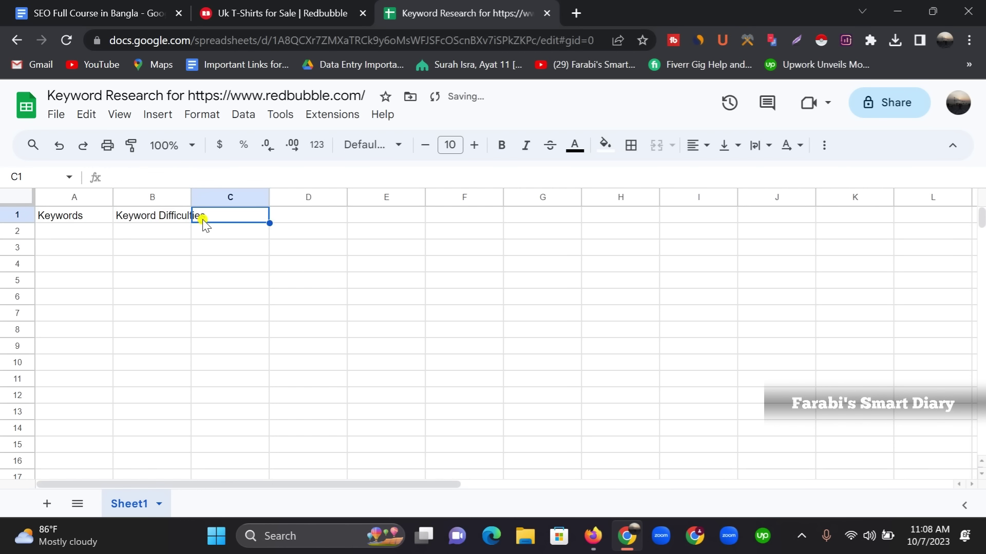
drag(191, 197, 208, 201)
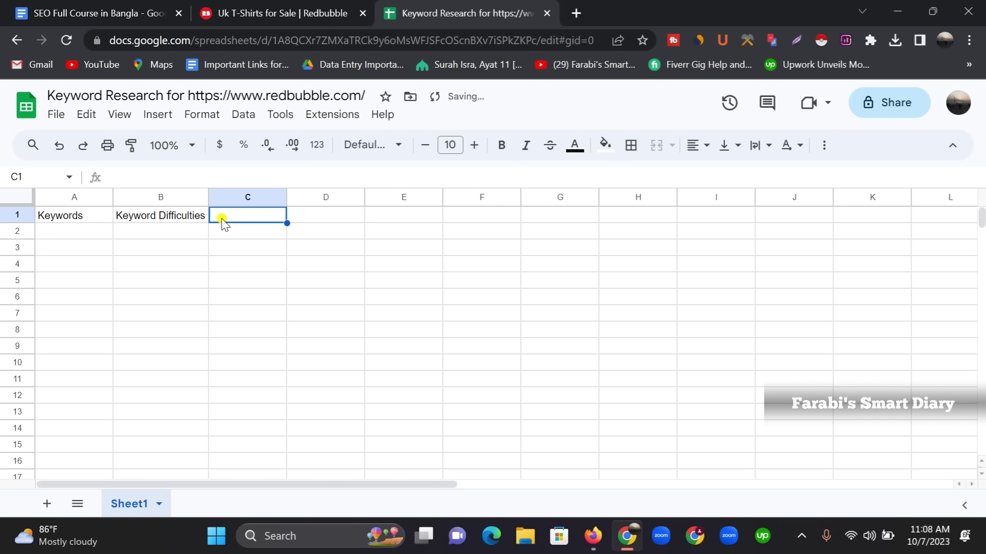
Enter the header "Search Volume" in cell C1
text(Searc)
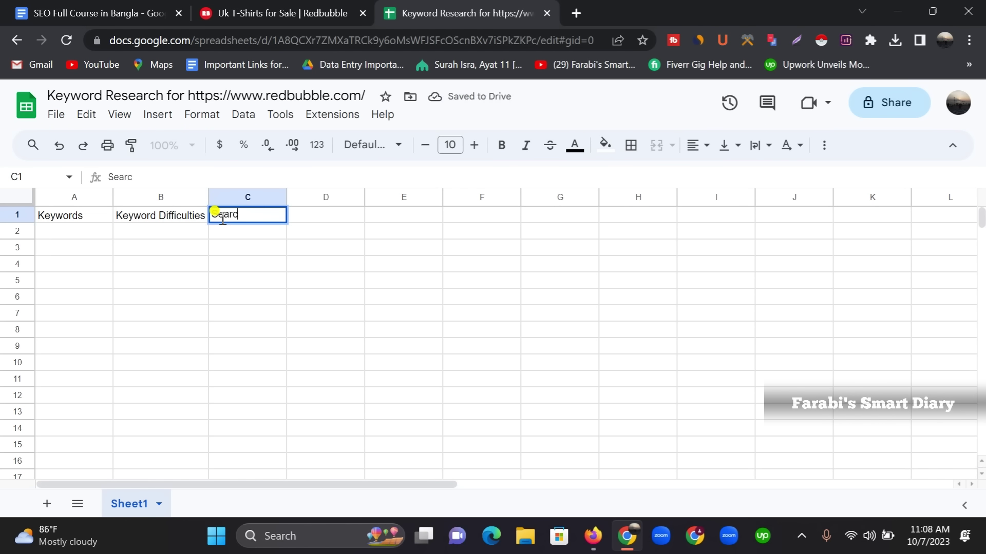
text(h Volume)
key(Return)
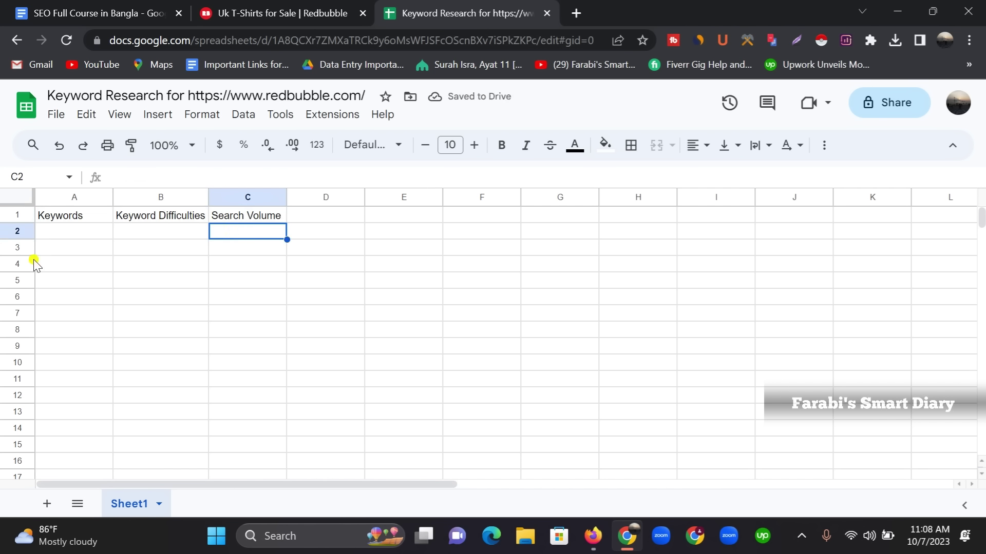
click(247, 286)
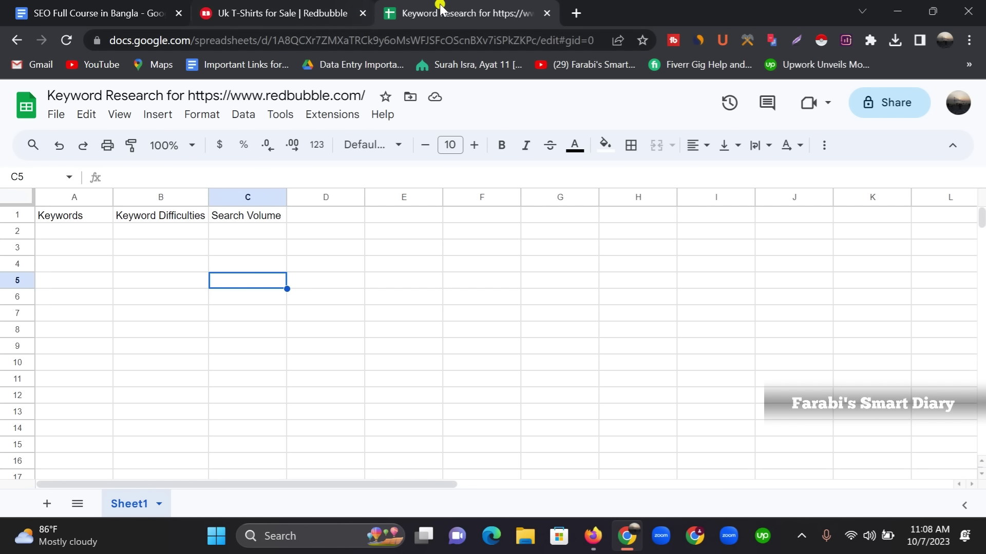
Open an additional blank browser tab and return to the keyword research spreadsheet
click(576, 13)
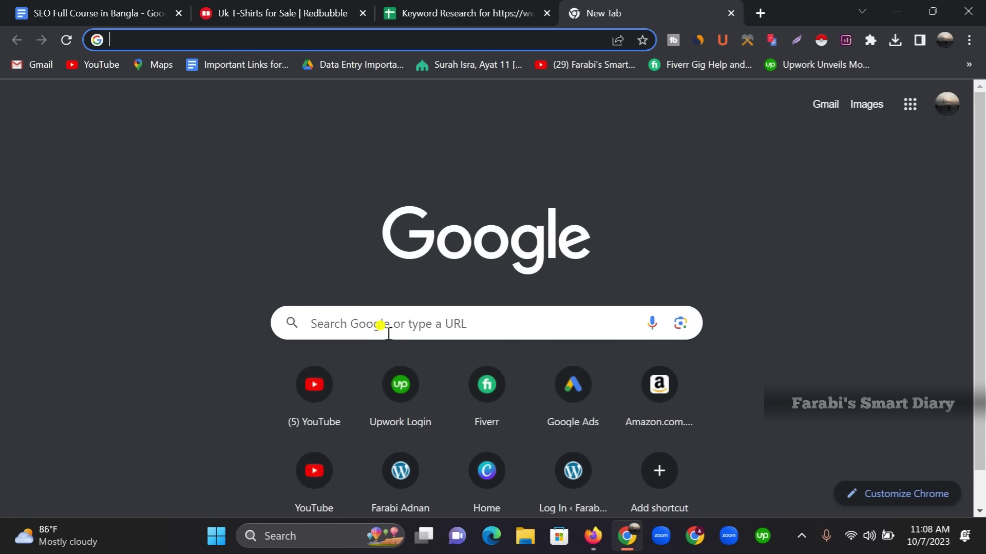
click(450, 11)
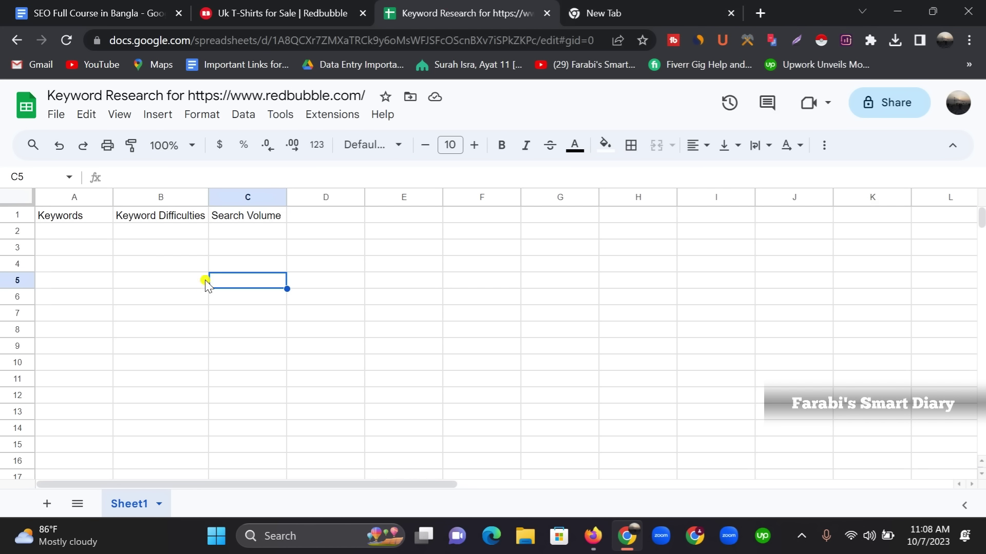
Search Google for "google trends" in the blank tab and open the Google Trends website
click(627, 12)
click(367, 327)
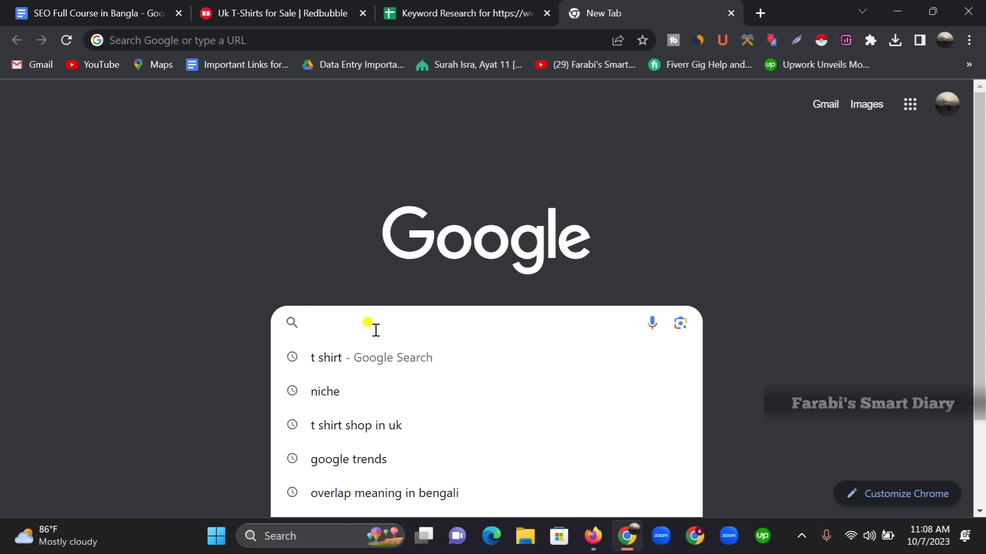
text(google trends)
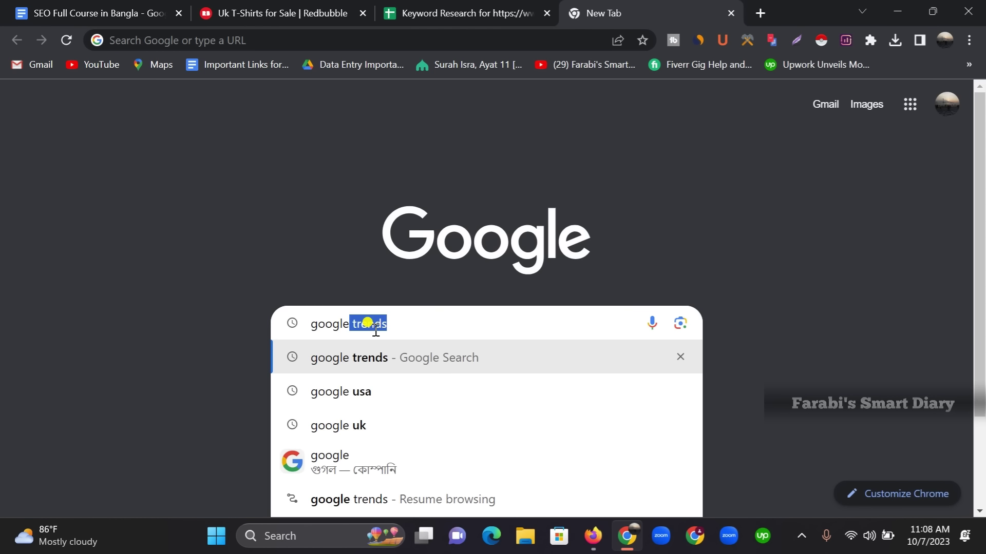
key(Return)
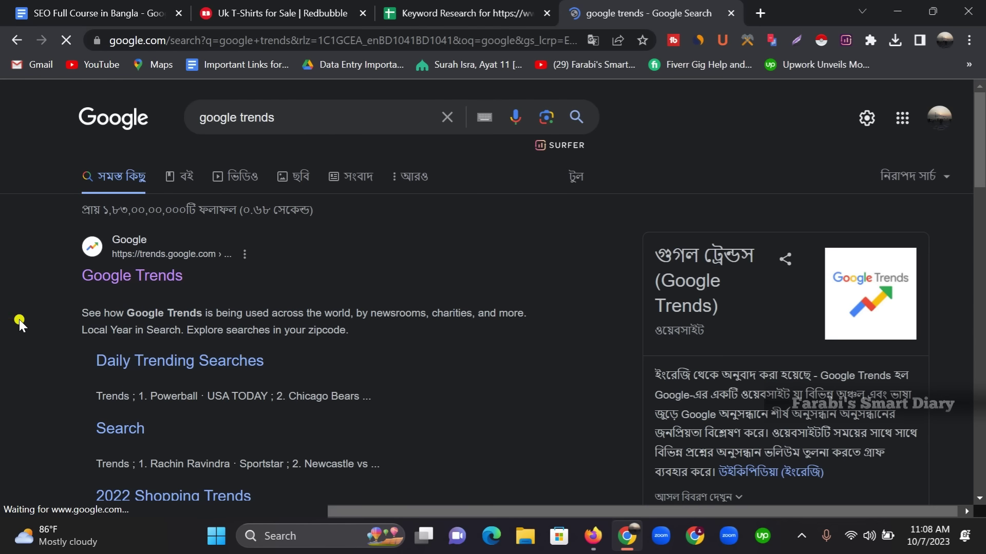
click(104, 280)
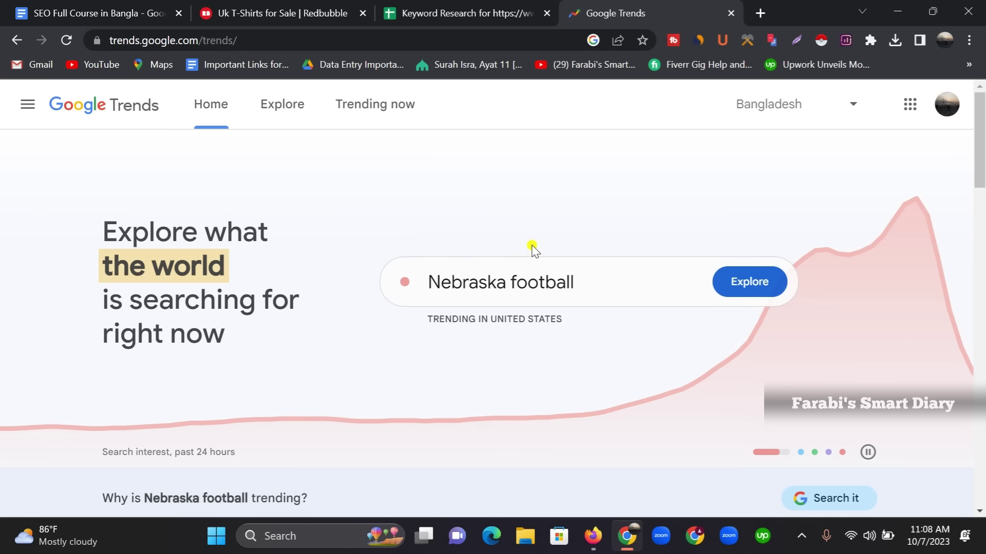
In the SEO course document, add "( Location: UK)" after the niche "T shirt" in the keyword research task
click(109, 11)
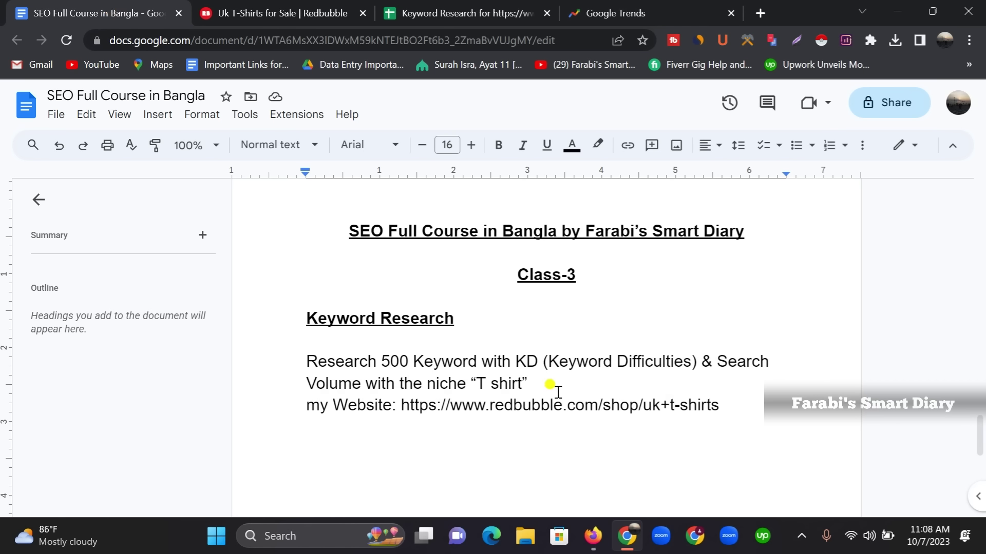
text(( Location)
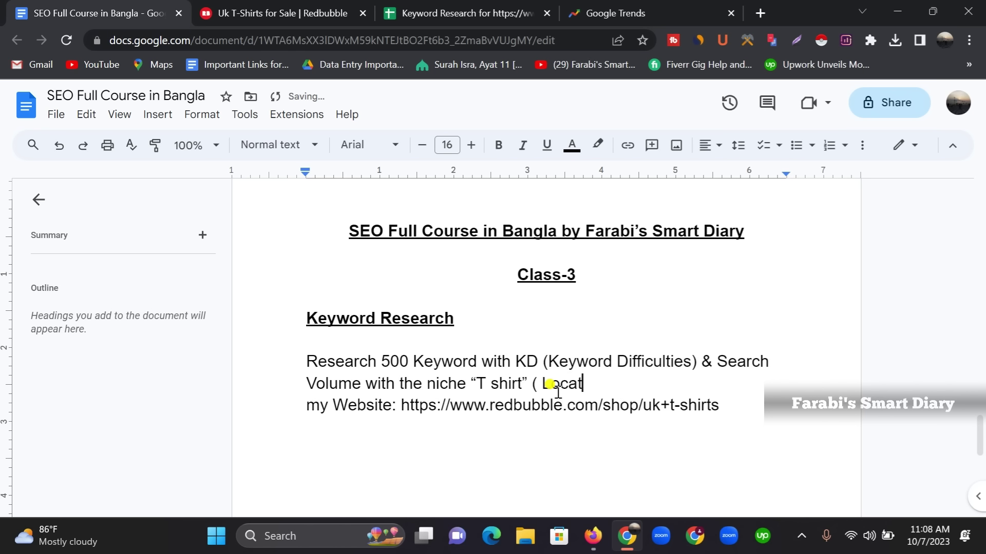
text(: UK))
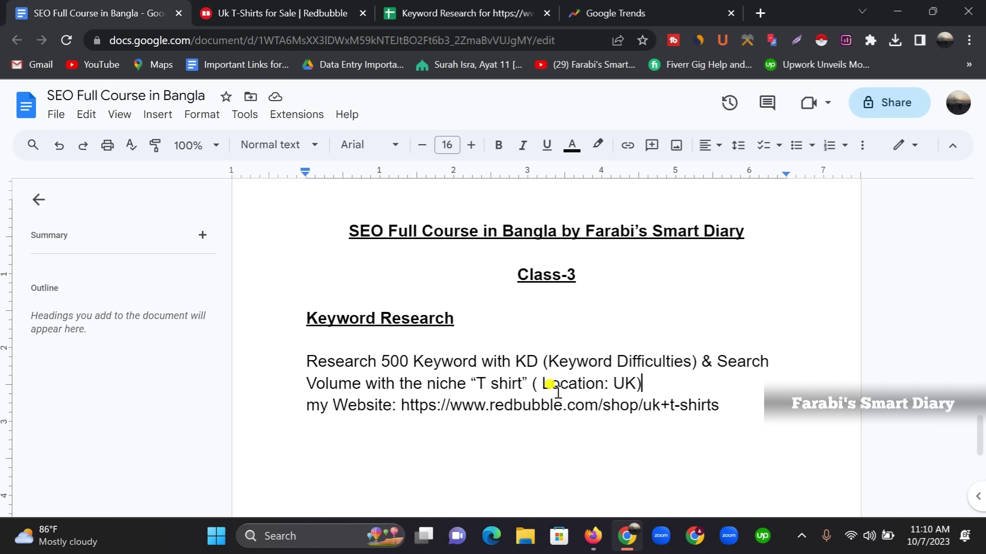
Return to Google Trends and set its country to United Kingdom
click(659, 14)
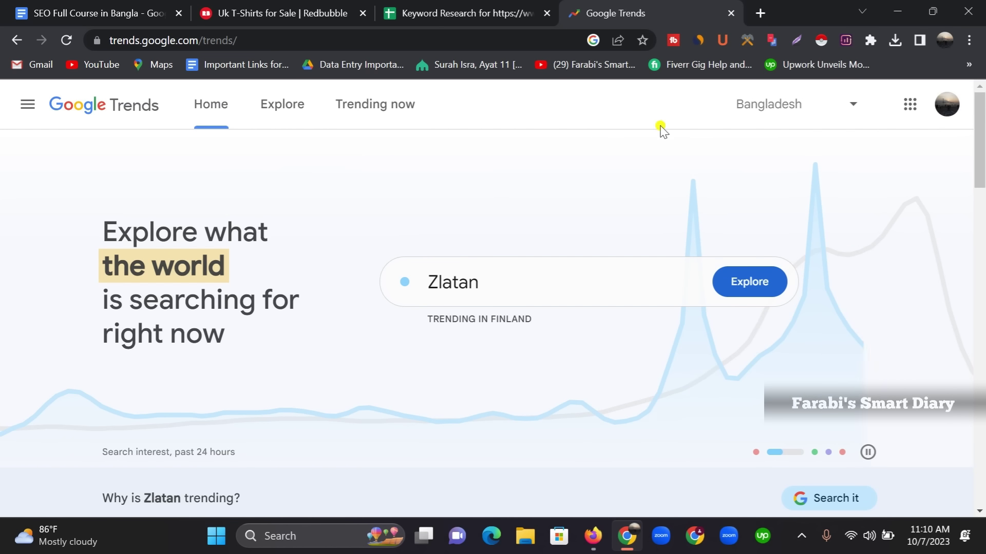
click(851, 110)
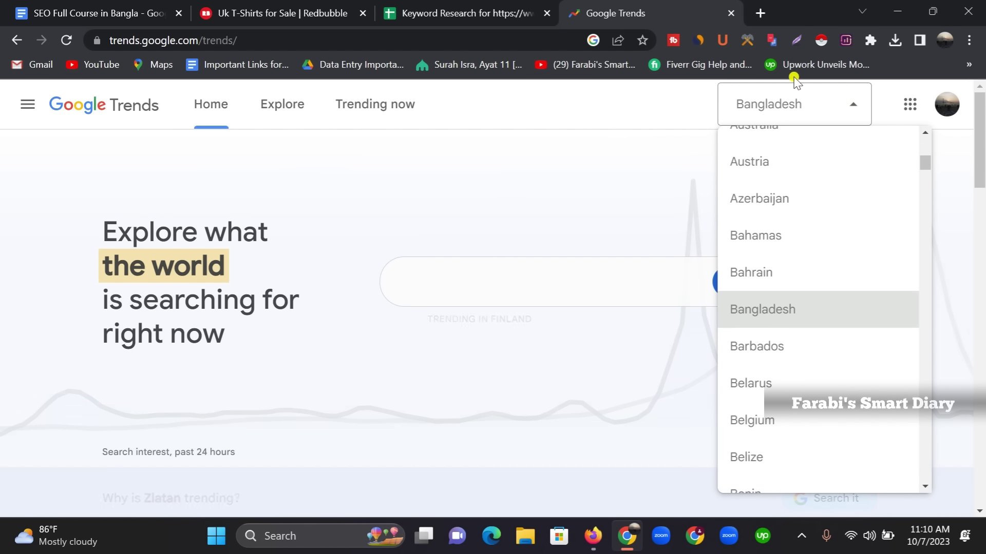
scroll(819, 226, down, 20)
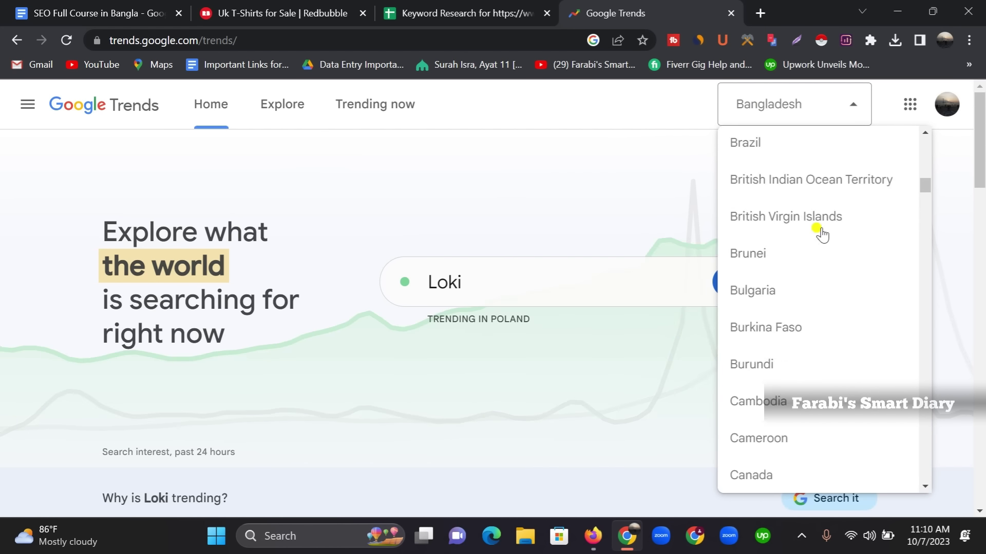
scroll(825, 248, down, 20)
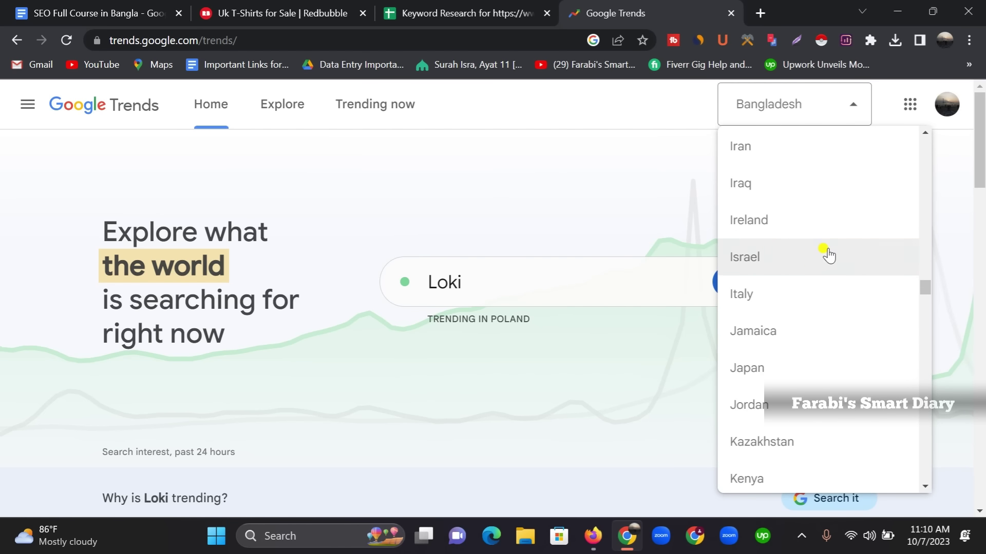
drag(927, 314, 926, 476)
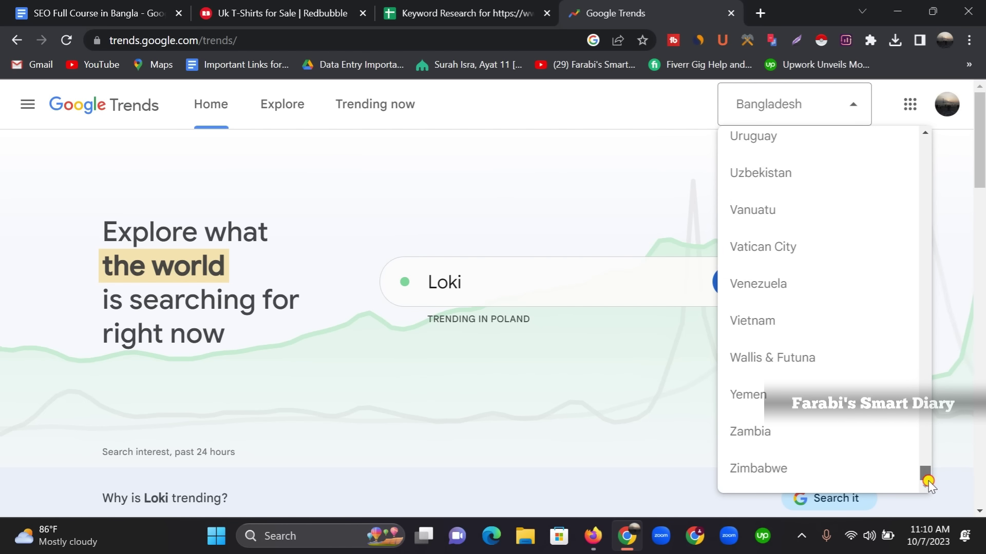
scroll(797, 373, up, 1)
scroll(793, 308, up, 1)
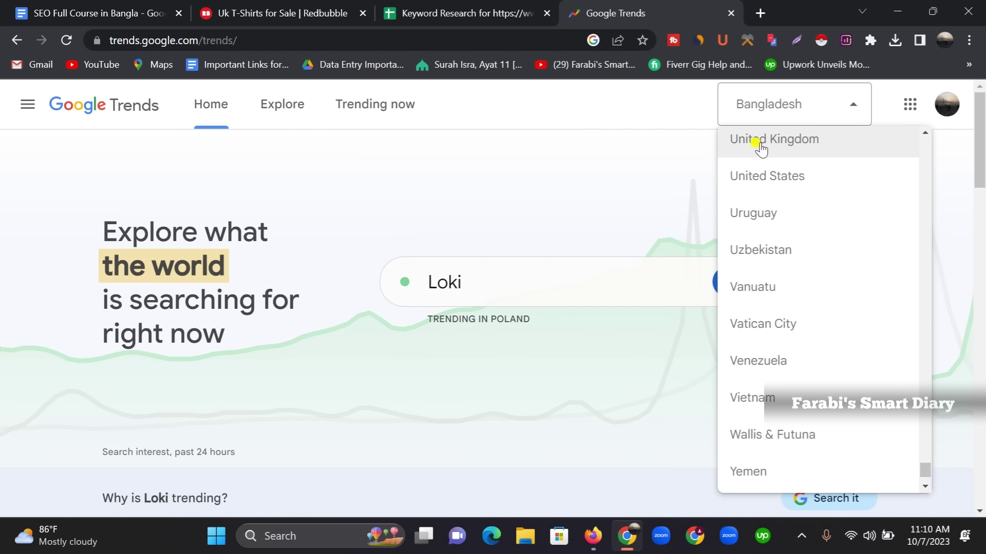
scroll(809, 205, up, 2)
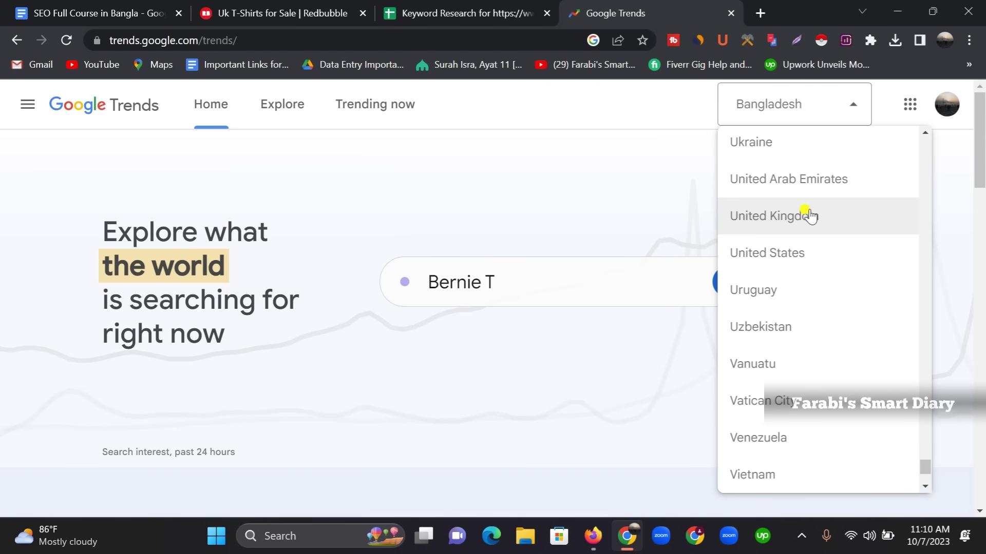
click(771, 217)
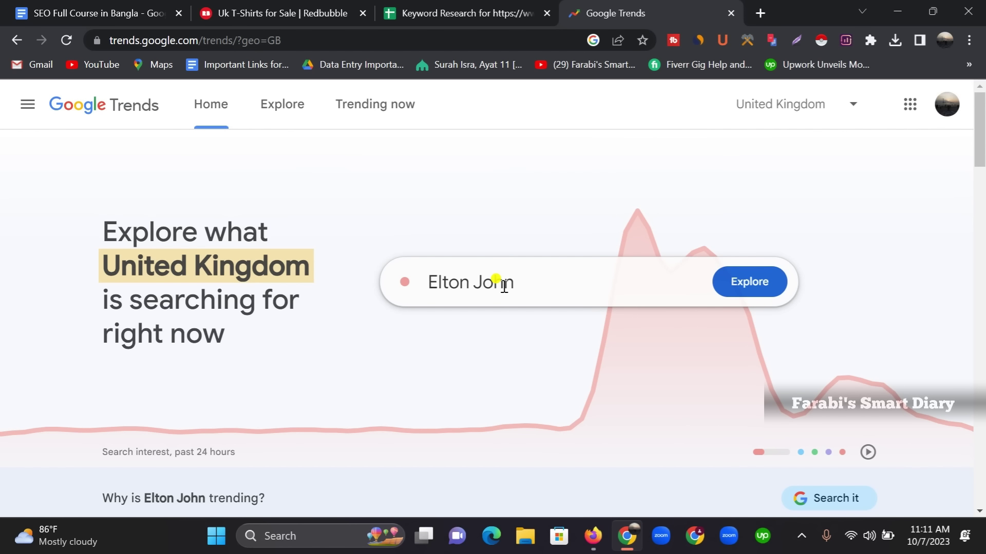
Explore the trend for the search term "t shirt"
click(477, 282)
text(t )
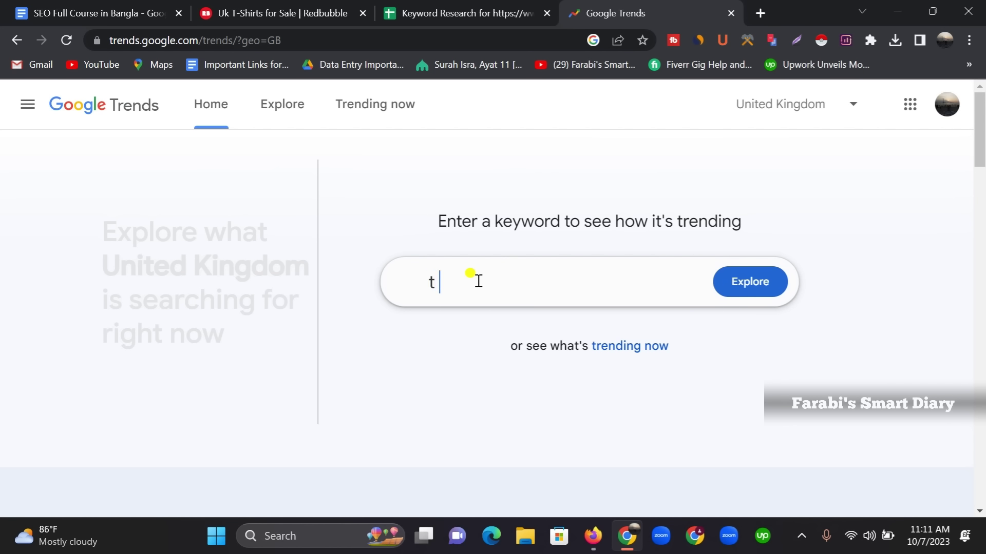
text(shirt)
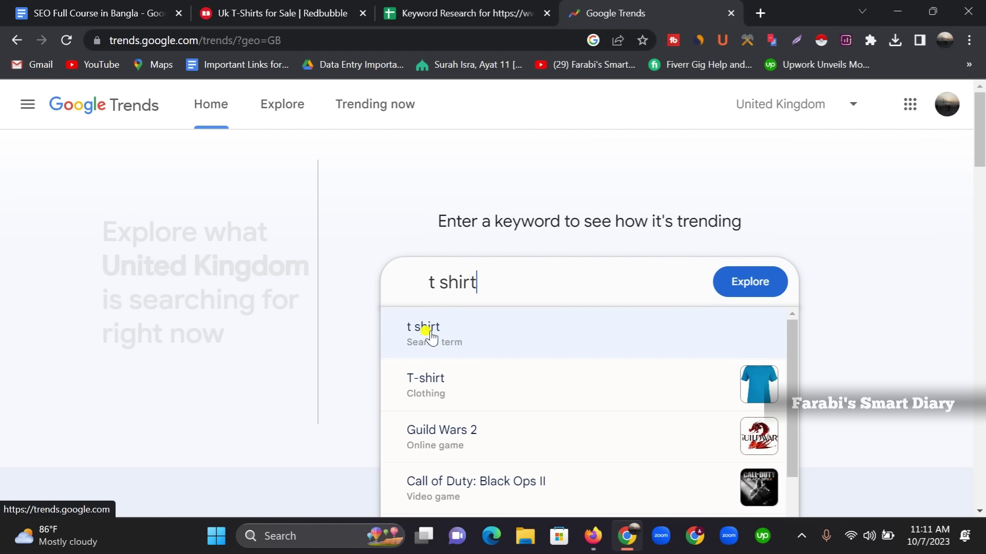
click(432, 338)
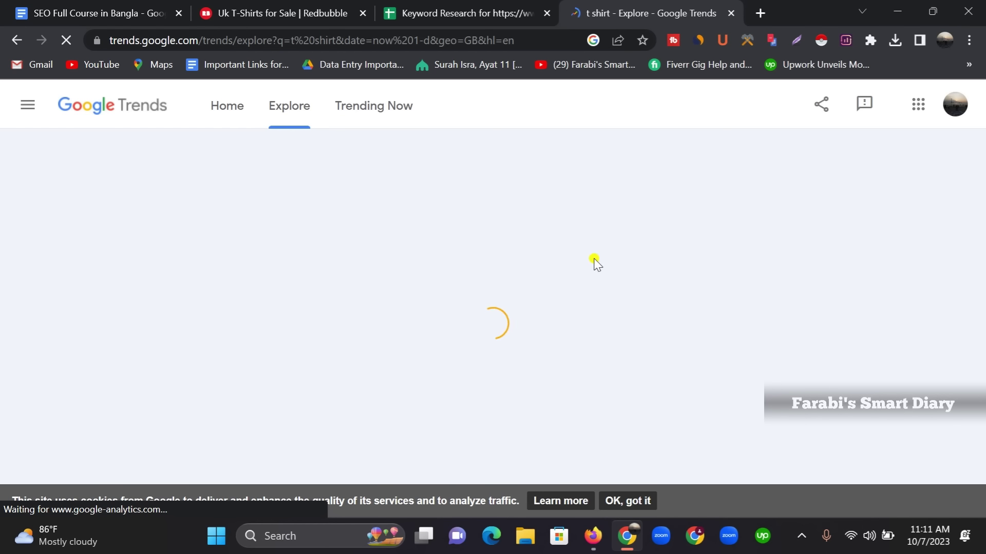
Examine the interest over time chart for "t shirt" and go through all pages of its rising related queries
scroll(596, 264, down, 5)
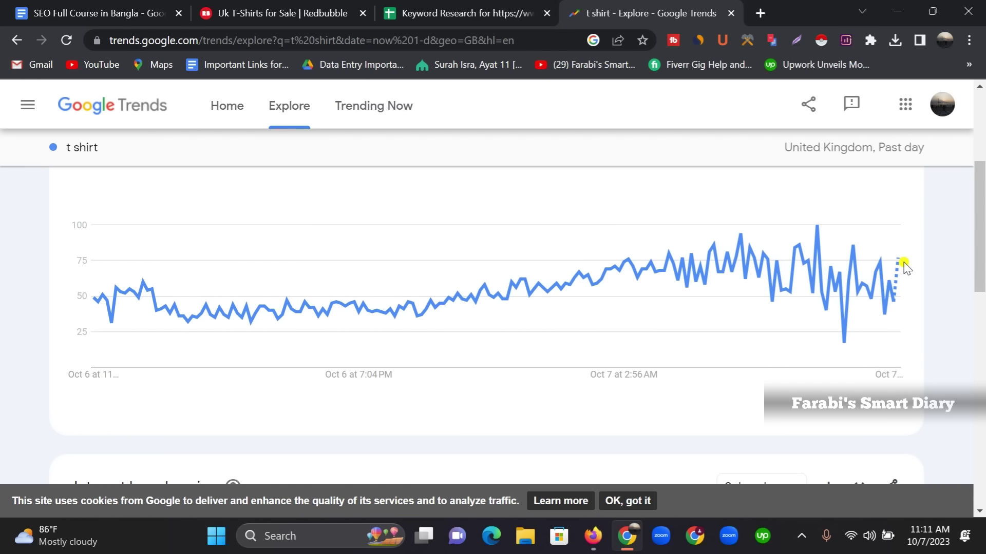
mouse_move(898, 265)
scroll(965, 246, down, 10)
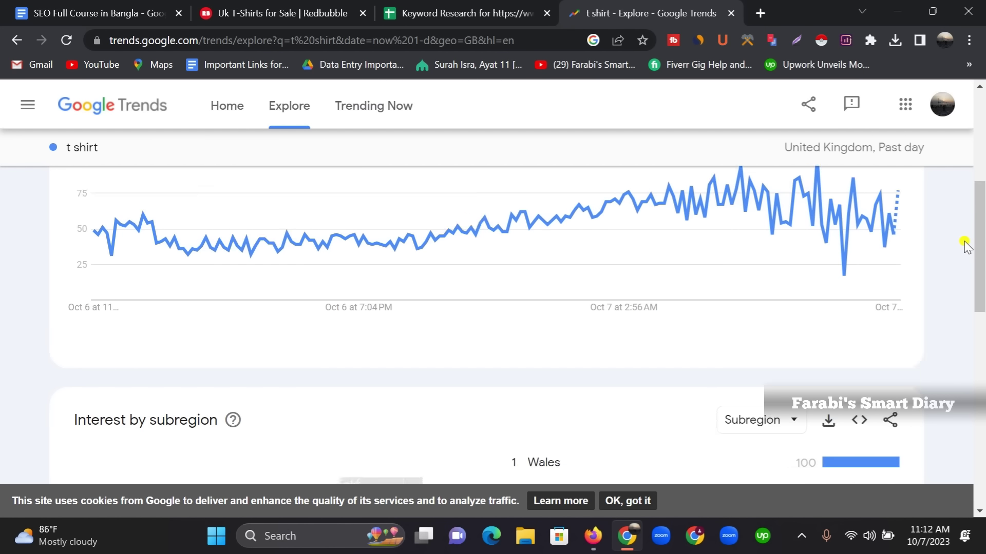
scroll(966, 246, down, 1)
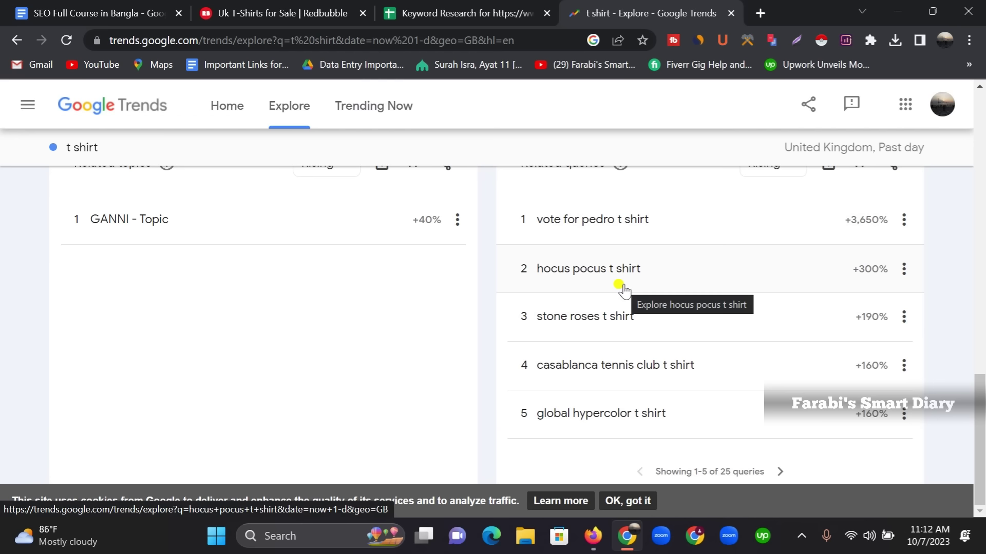
click(780, 471)
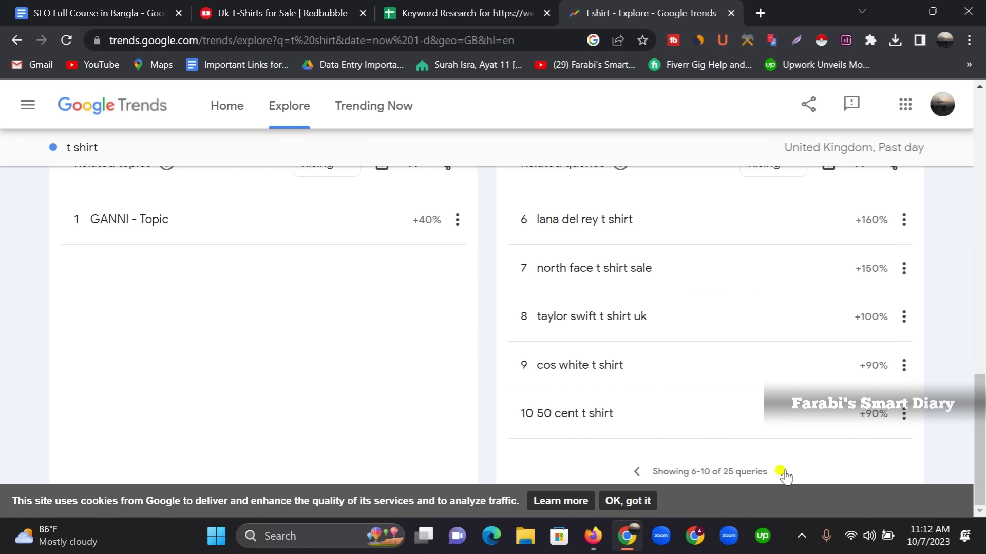
click(778, 472)
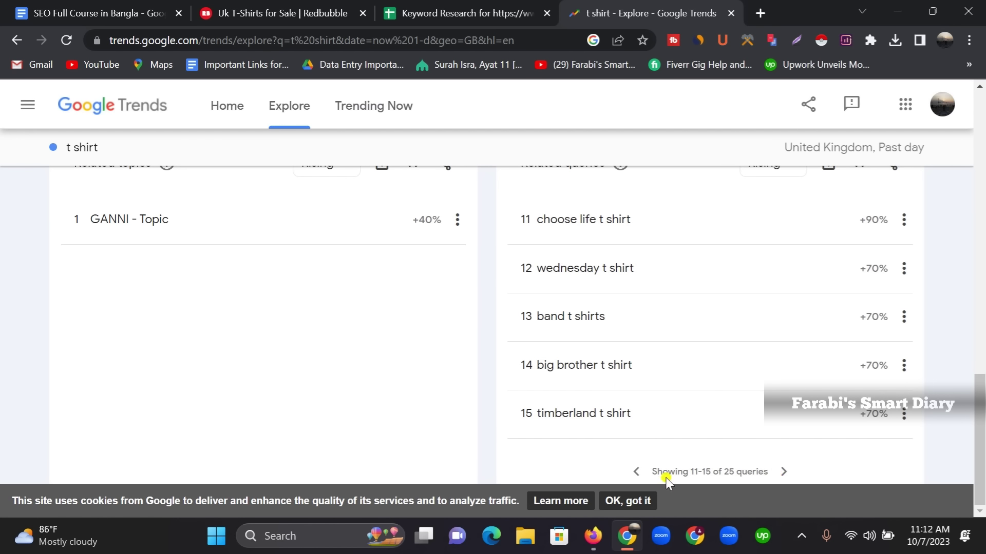
click(782, 471)
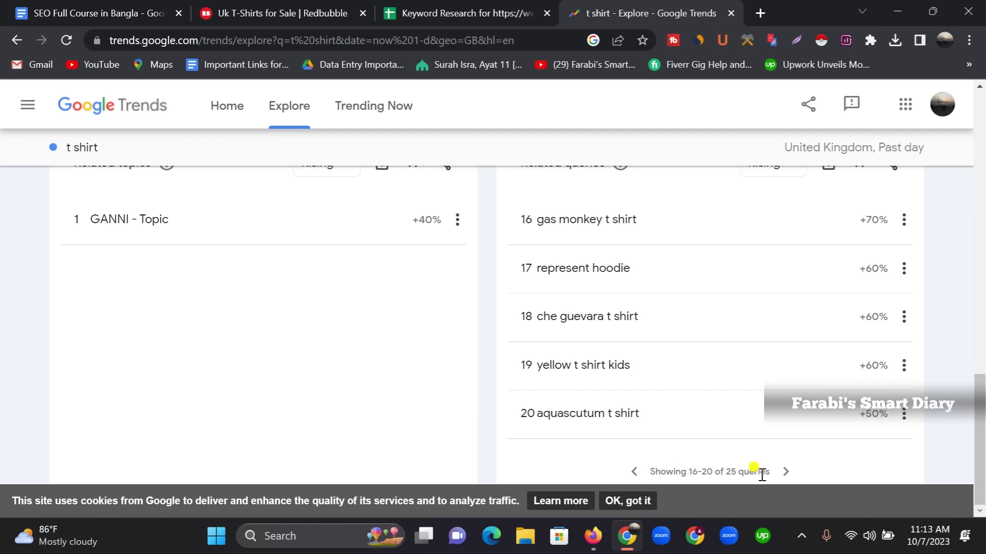
click(784, 471)
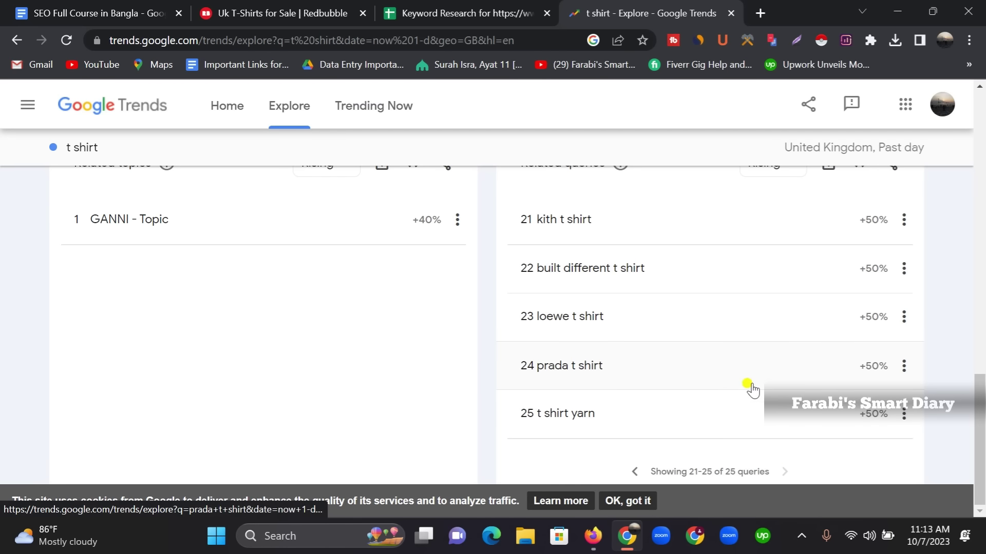
click(634, 472)
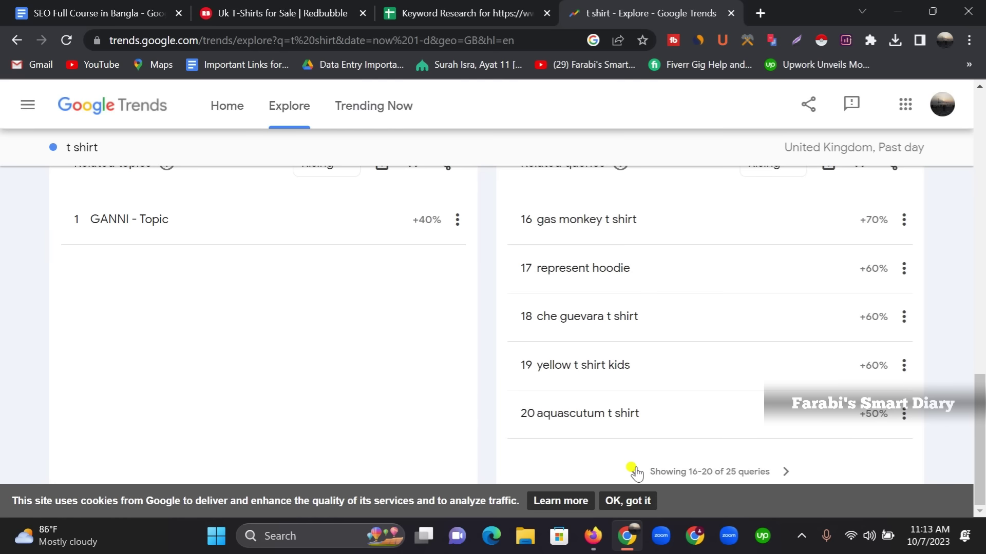
click(634, 471)
click(635, 472)
click(636, 471)
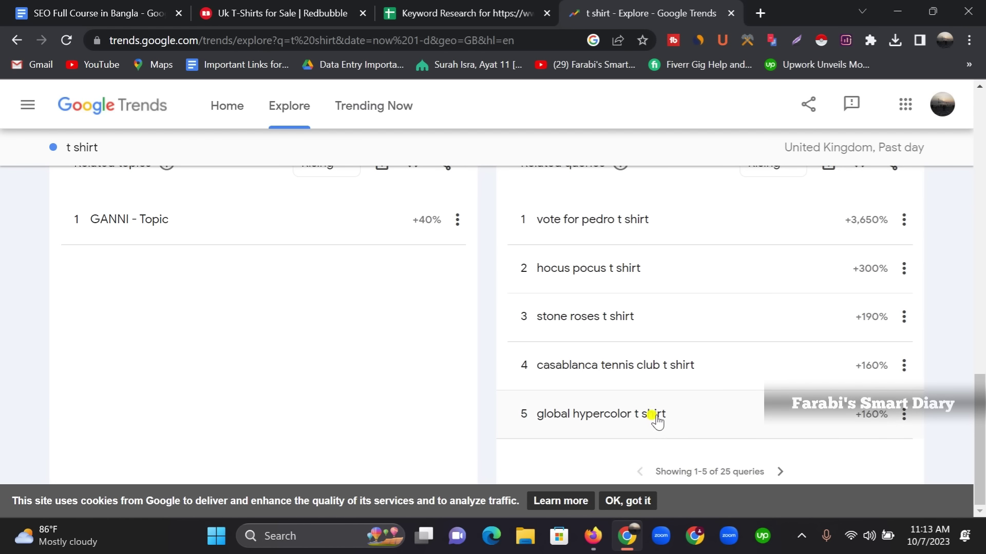
Download the related queries as a CSV file and open it in Excel, dismissing the Office activation wizard
scroll(653, 416, up, 3)
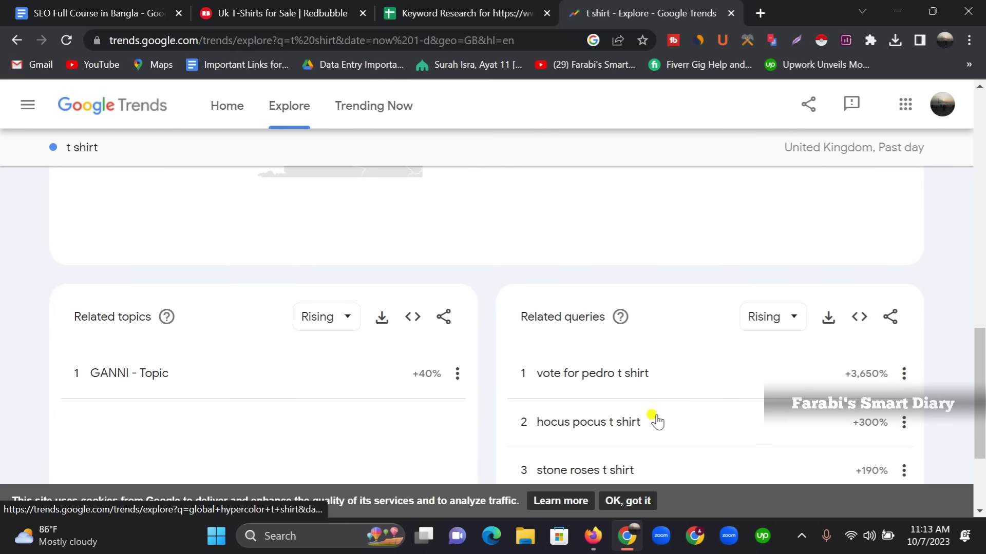
click(827, 318)
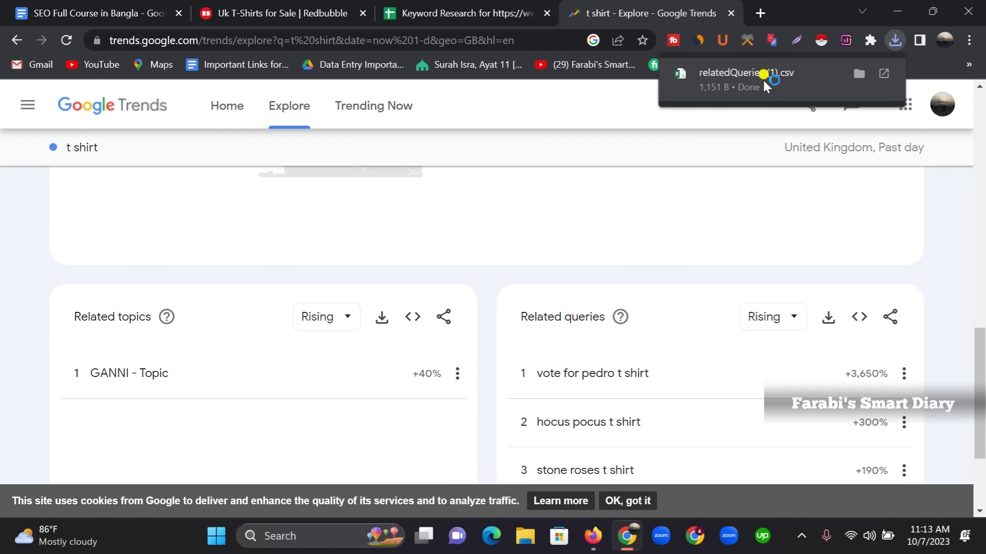
click(763, 78)
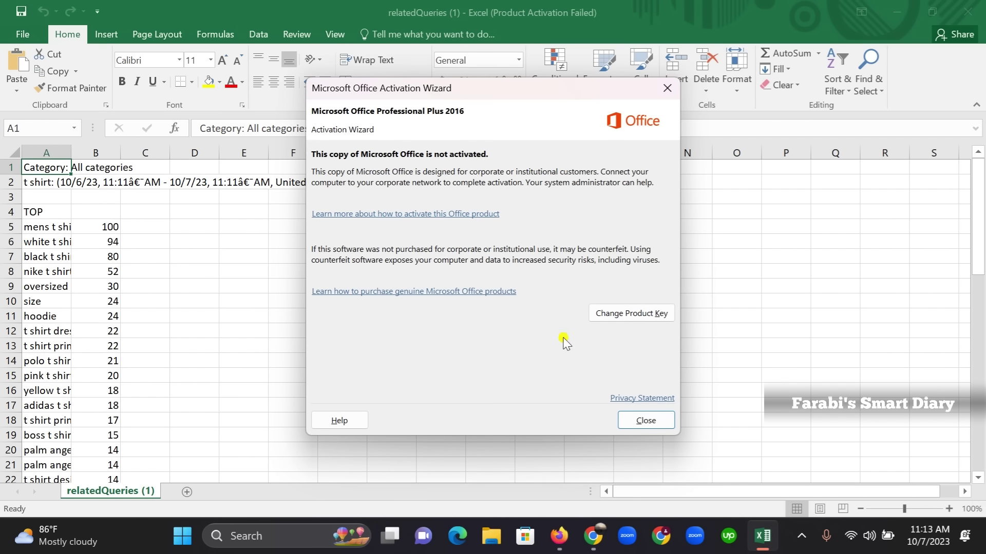
click(645, 420)
Widen column A to fit the queries and copy cells A5:A56, returning to the browser with the list copied
drag(71, 149, 171, 149)
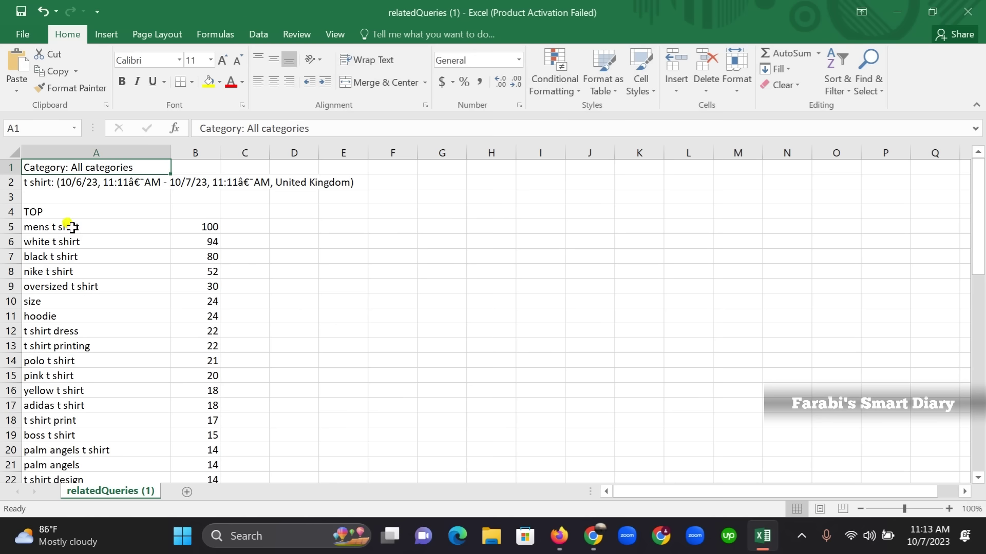
drag(72, 227, 77, 199)
scroll(75, 220, up, 4)
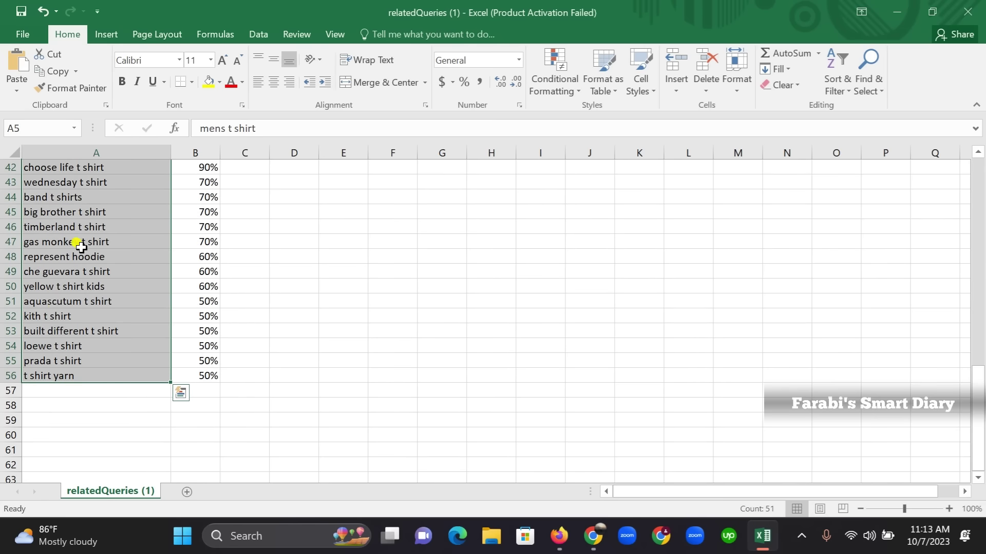
right_click(59, 315)
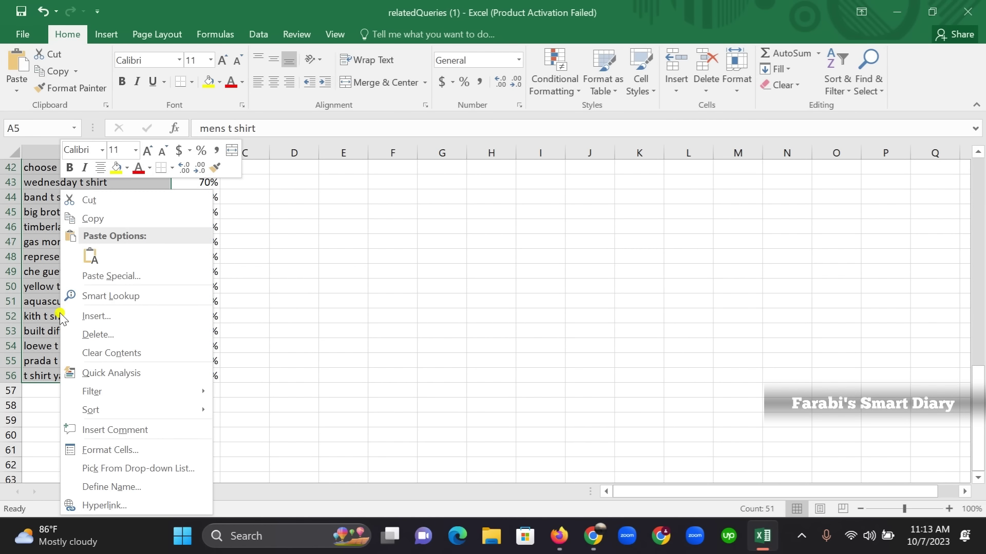
click(98, 220)
scroll(94, 209, up, 14)
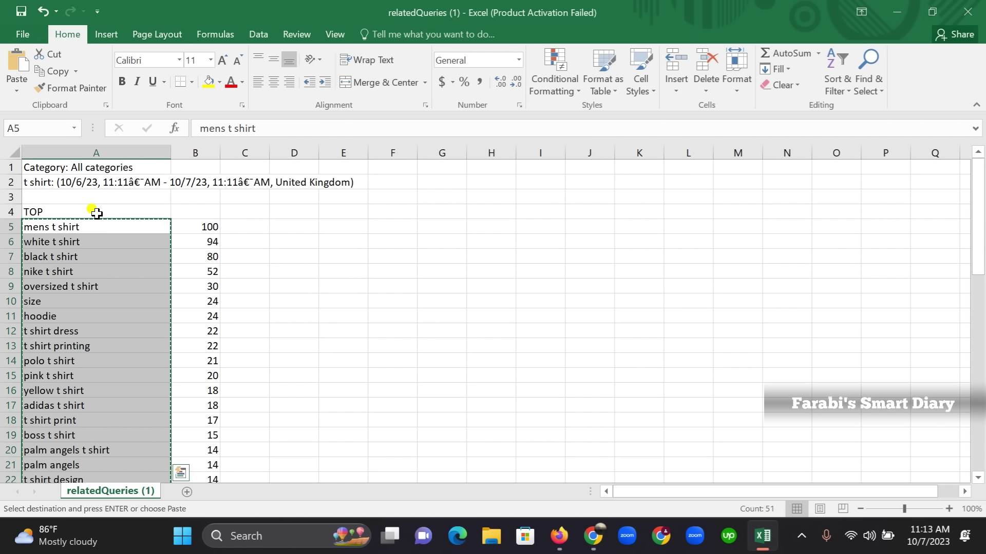
click(592, 536)
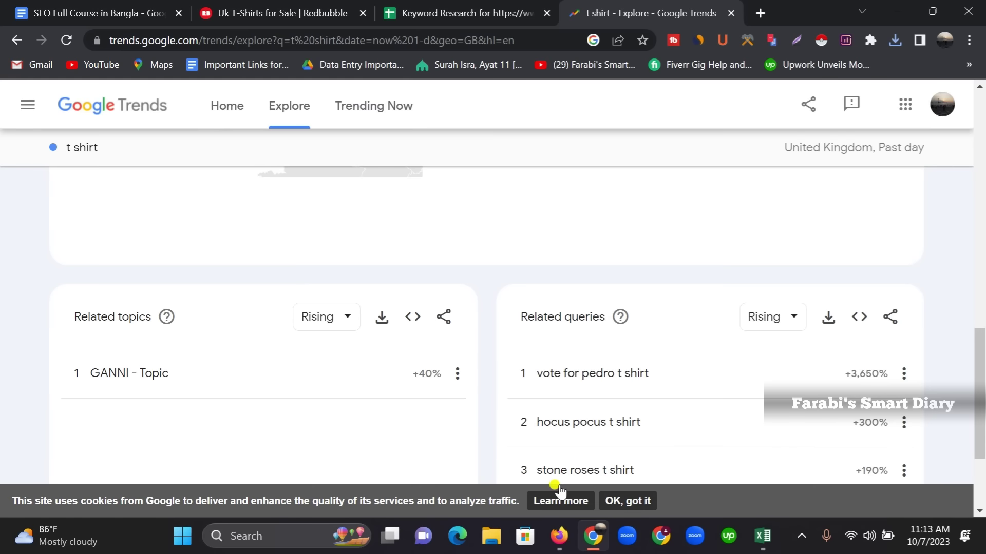
In the Redbubble keyword research spreadsheet, widen column A and paste the copied queries under the Keywords header, starting at A2
click(478, 16)
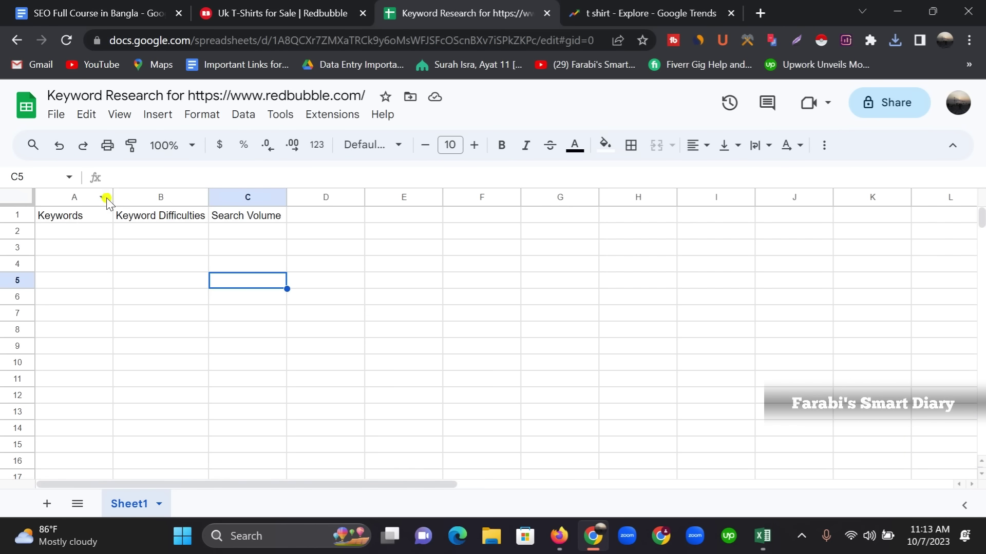
drag(113, 192, 280, 194)
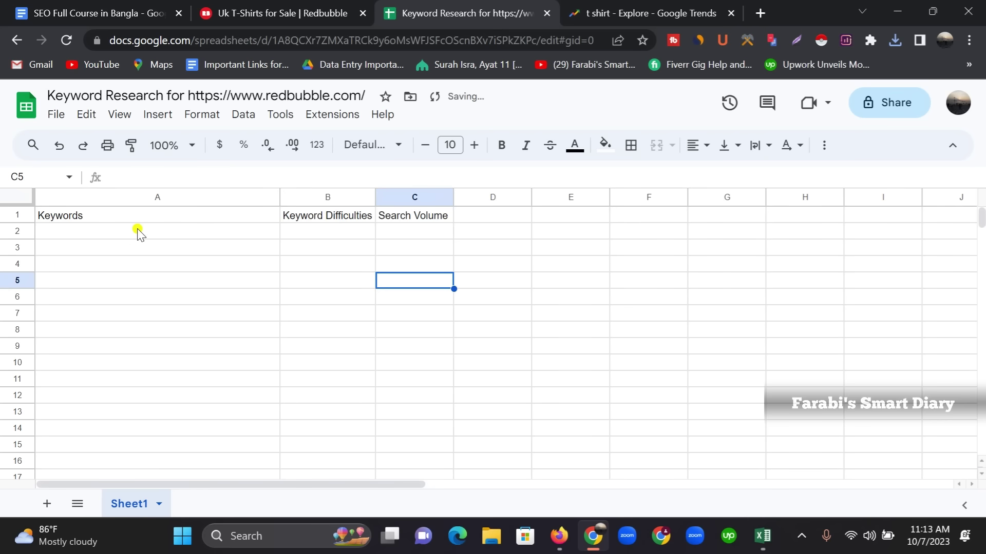
drag(138, 231, 155, 521)
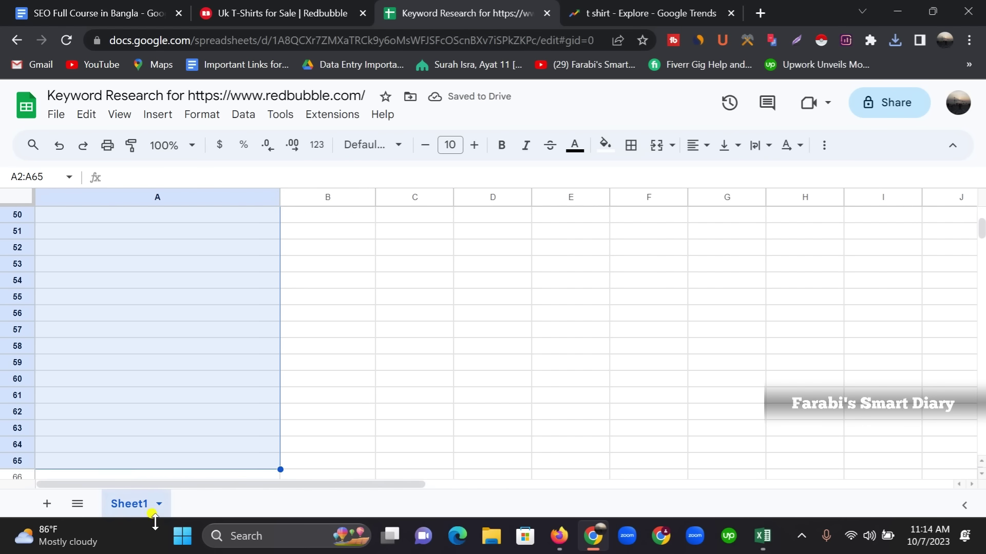
scroll(123, 343, up, 15)
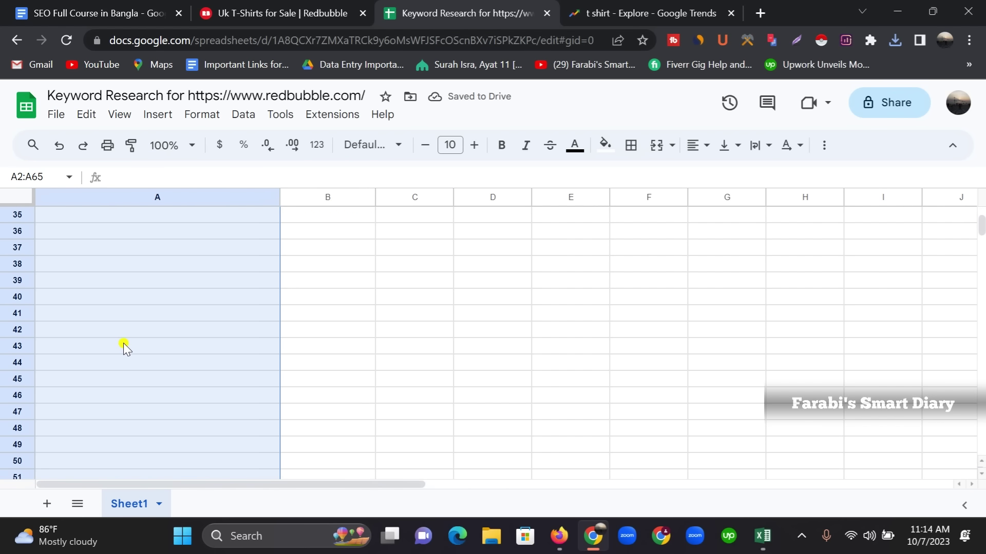
right_click(114, 232)
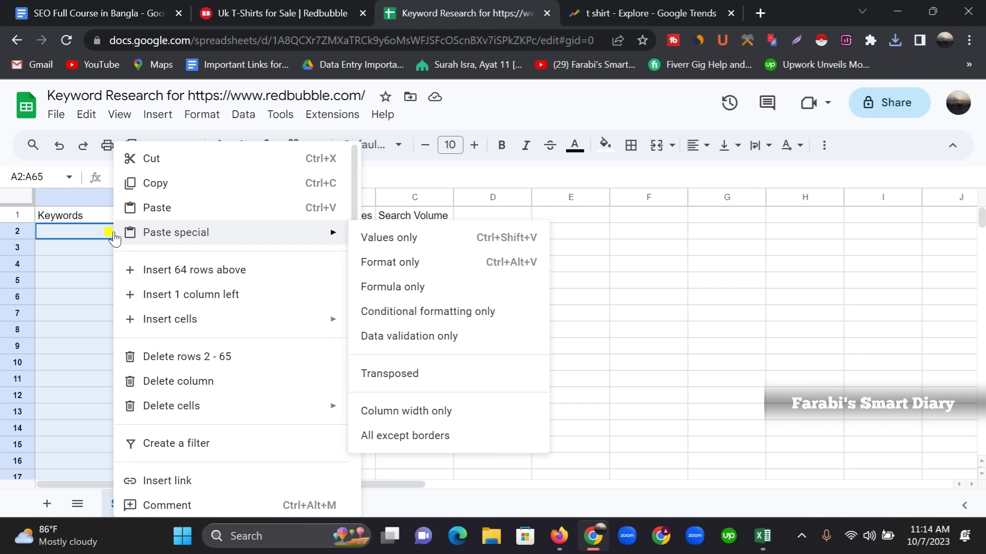
click(168, 214)
click(327, 329)
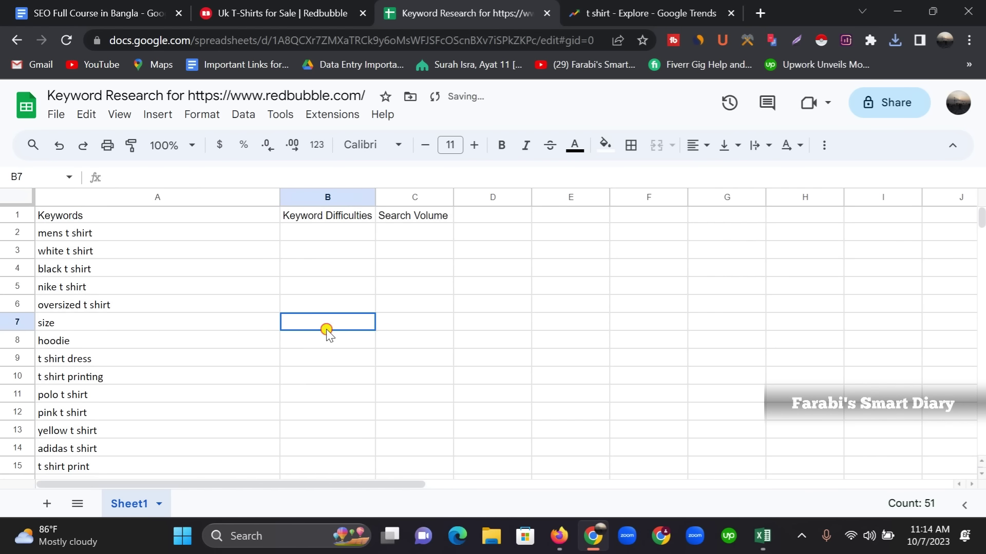
scroll(72, 257, down, 7)
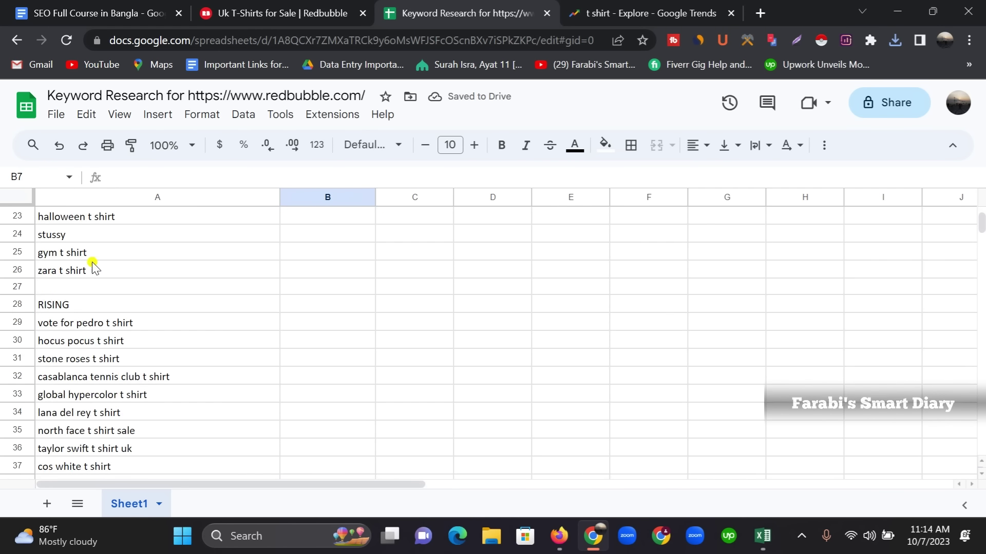
scroll(93, 272, down, 10)
scroll(101, 361, up, 15)
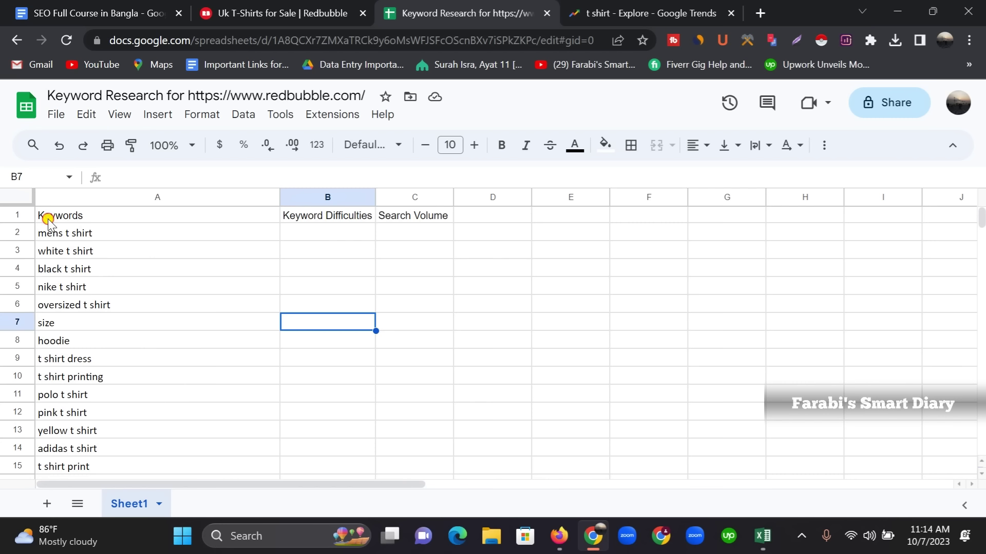
Make the header cells A1:C1 bold and fill them with yellow
drag(48, 220, 436, 216)
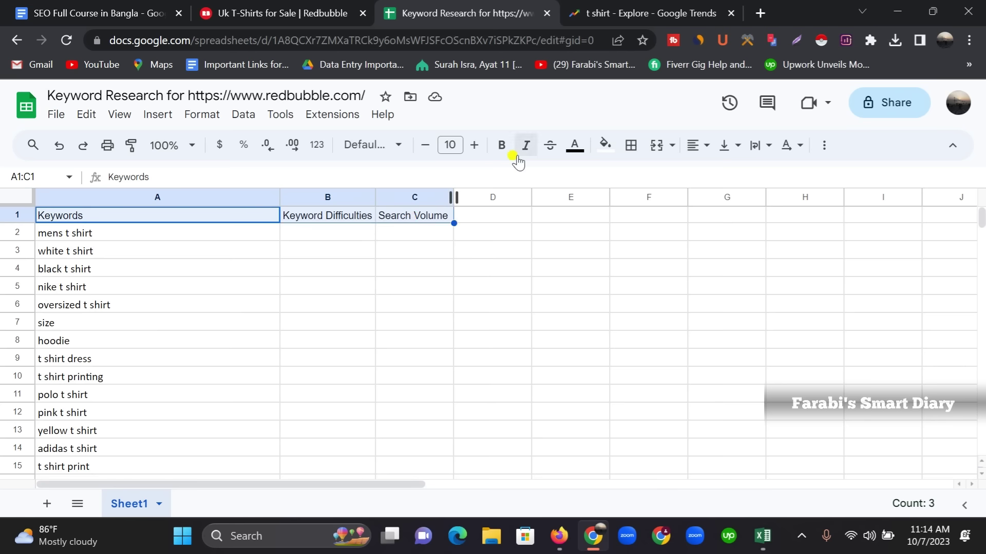
click(502, 146)
click(606, 146)
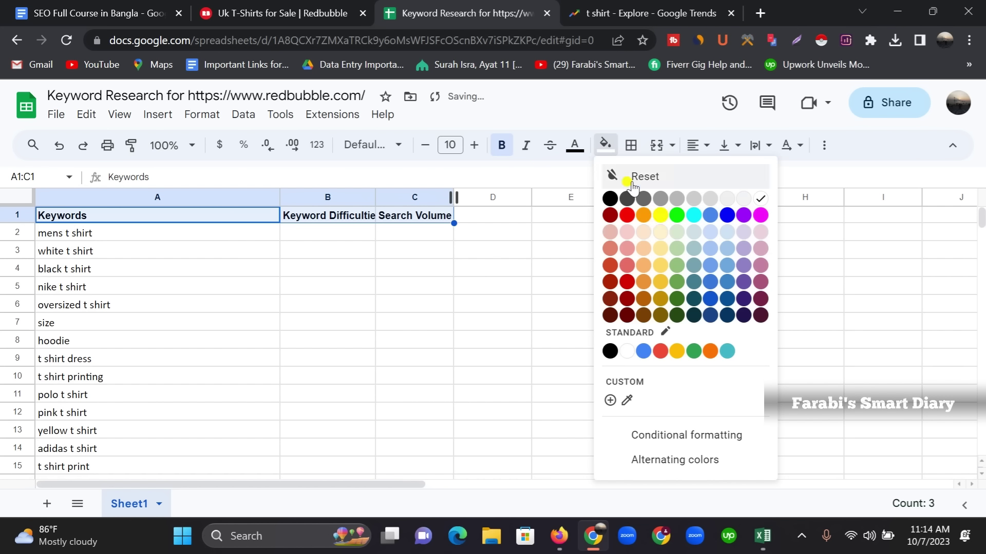
click(659, 216)
click(466, 302)
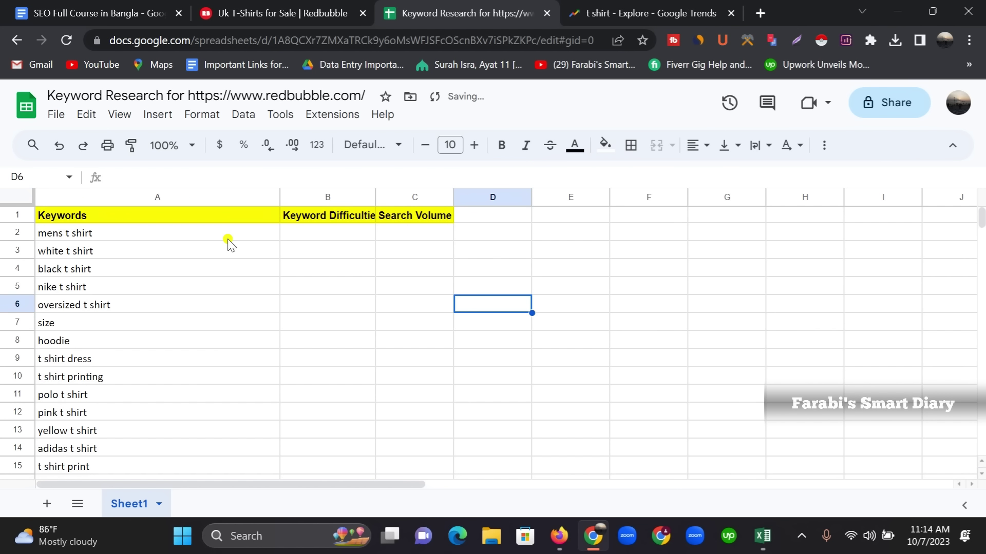
Go through the first pasted keywords and delete the row containing only "size"
click(70, 236)
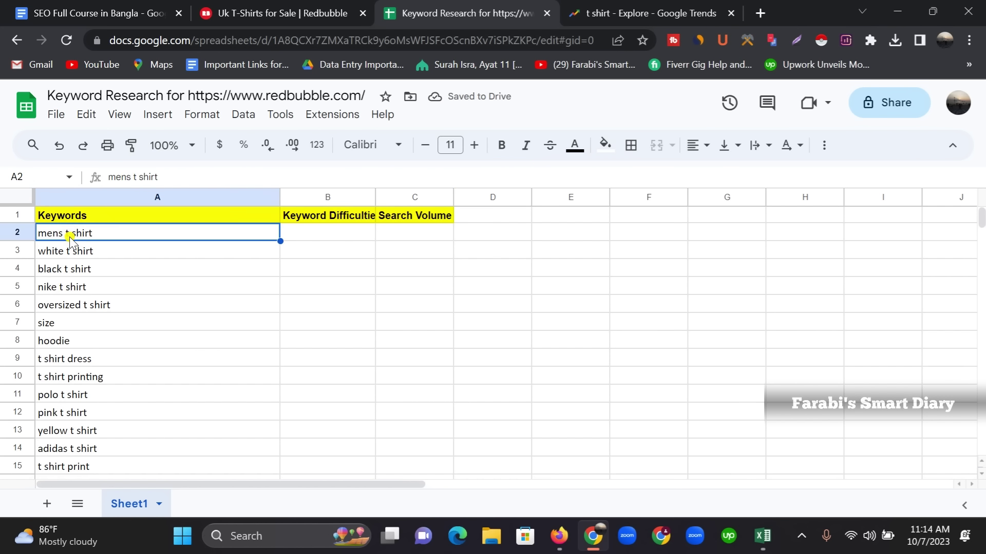
click(104, 251)
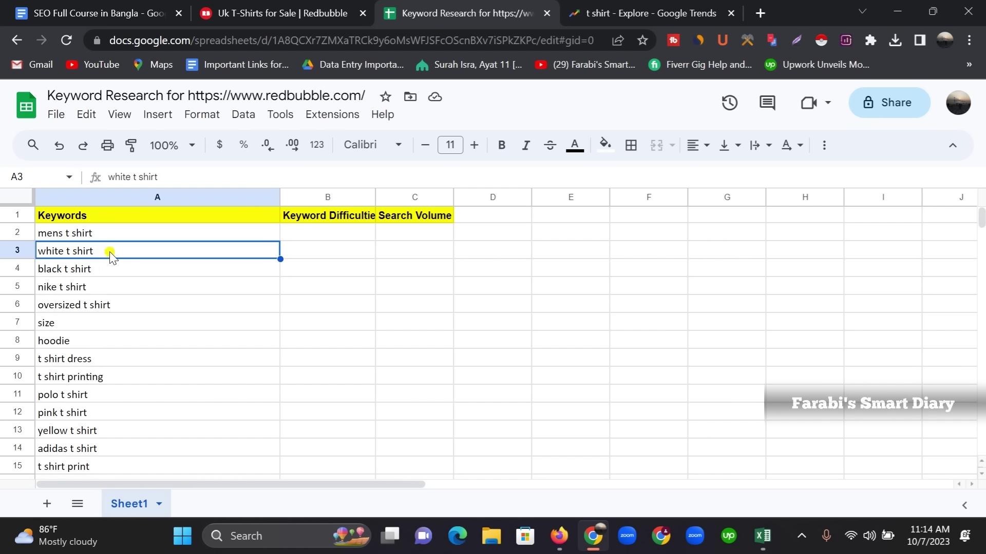
click(126, 272)
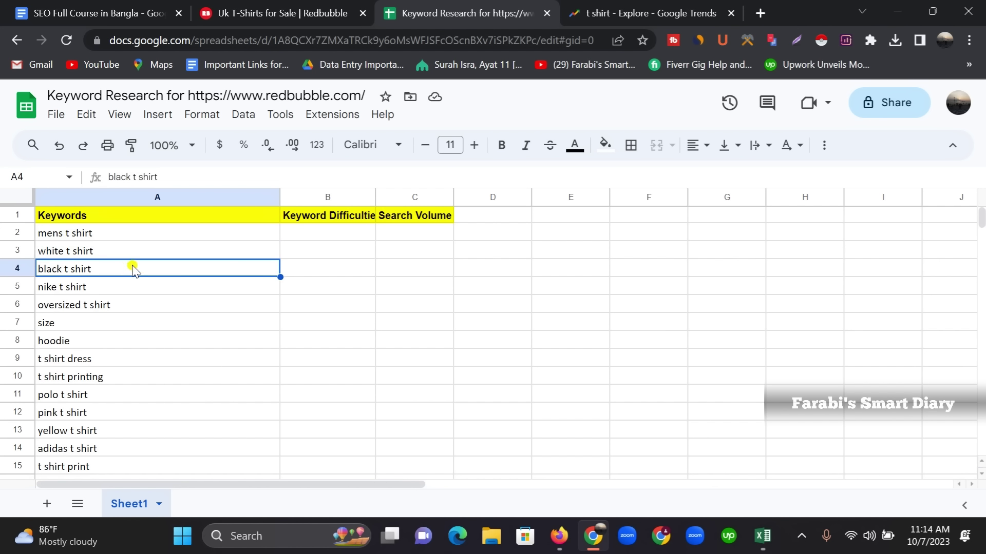
click(111, 293)
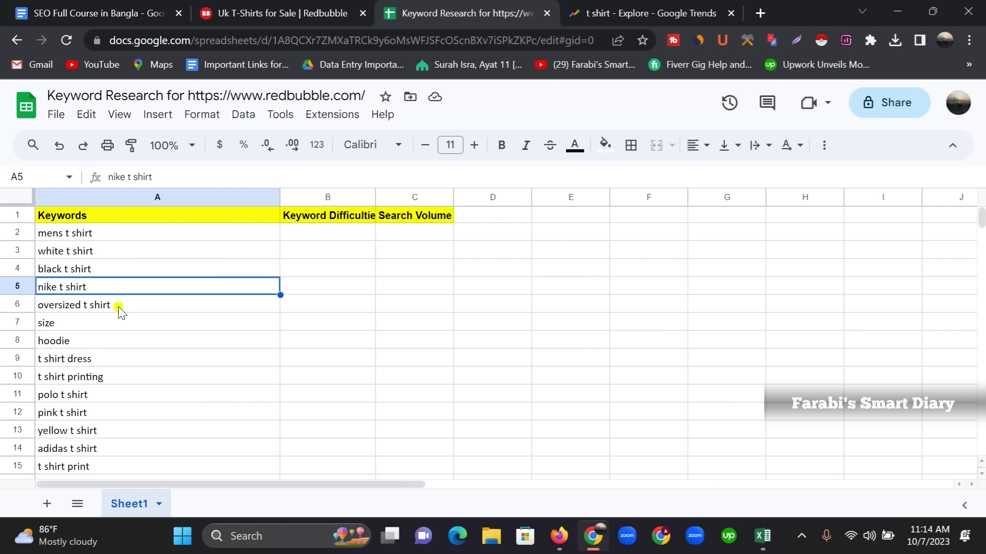
click(120, 308)
click(81, 324)
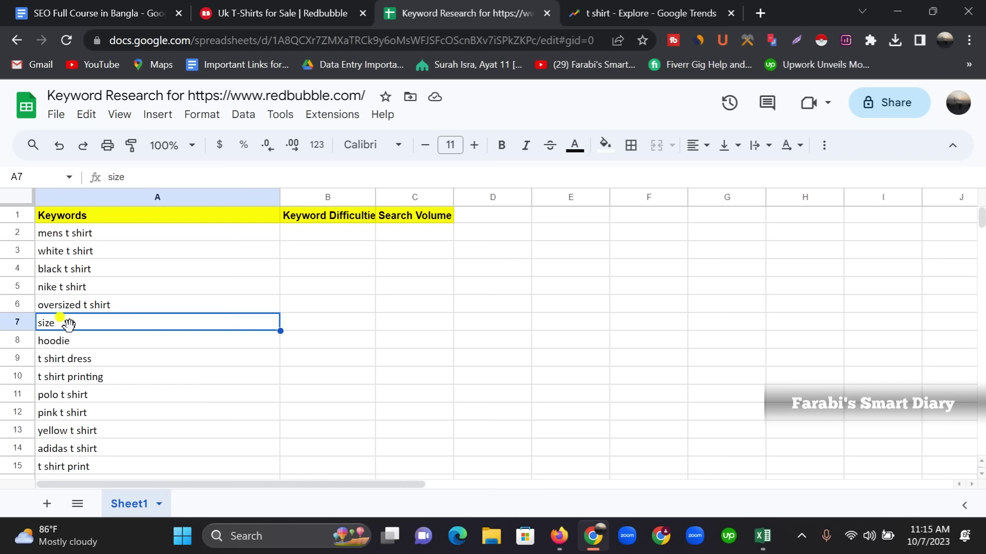
click(16, 320)
right_click(16, 321)
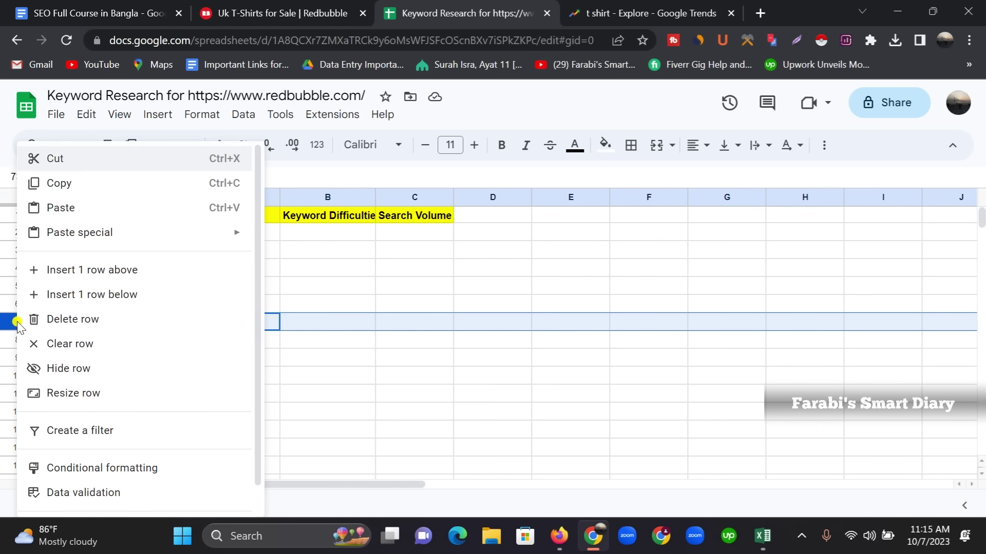
click(64, 320)
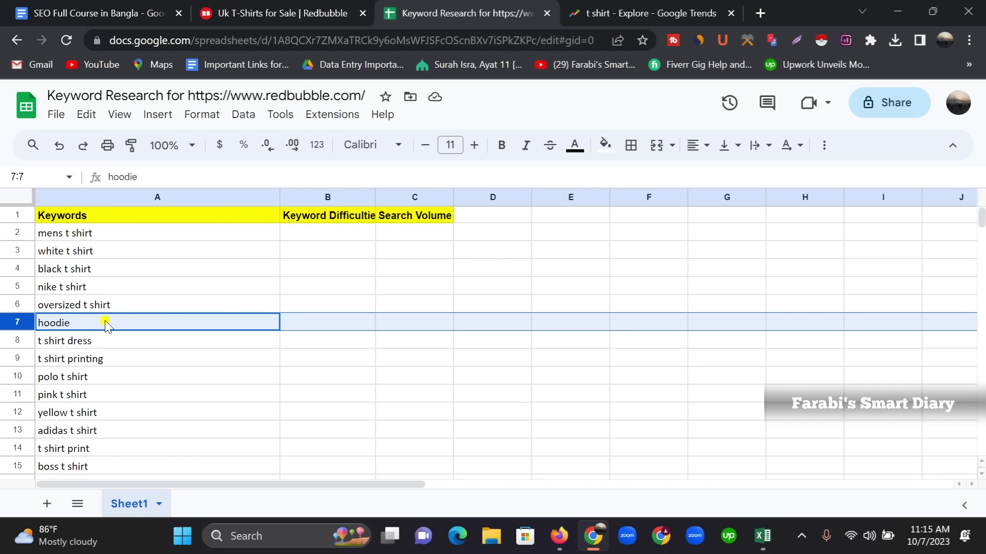
Delete the rows holding the keywords "hoodie" and "t shirt printing"
right_click(15, 322)
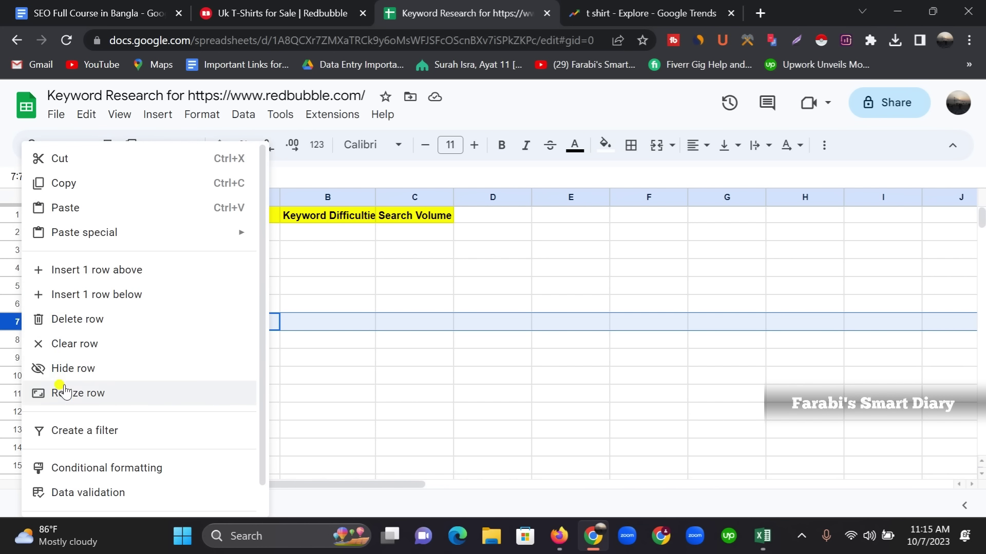
click(73, 323)
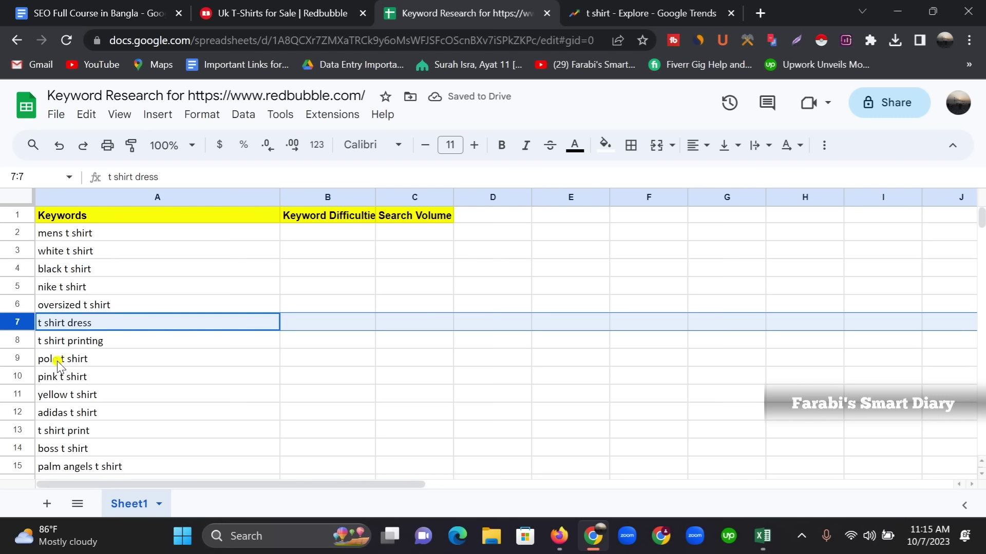
click(18, 340)
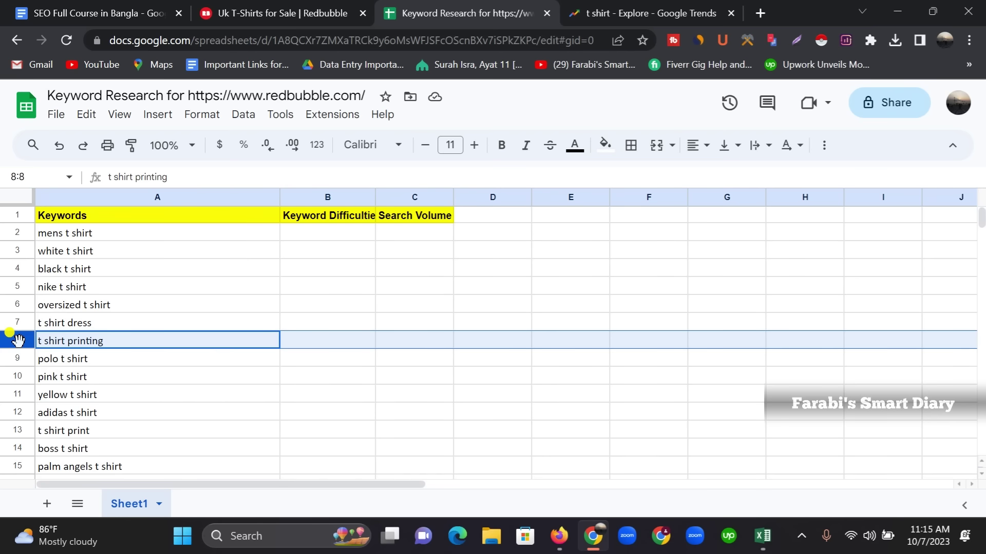
right_click(19, 340)
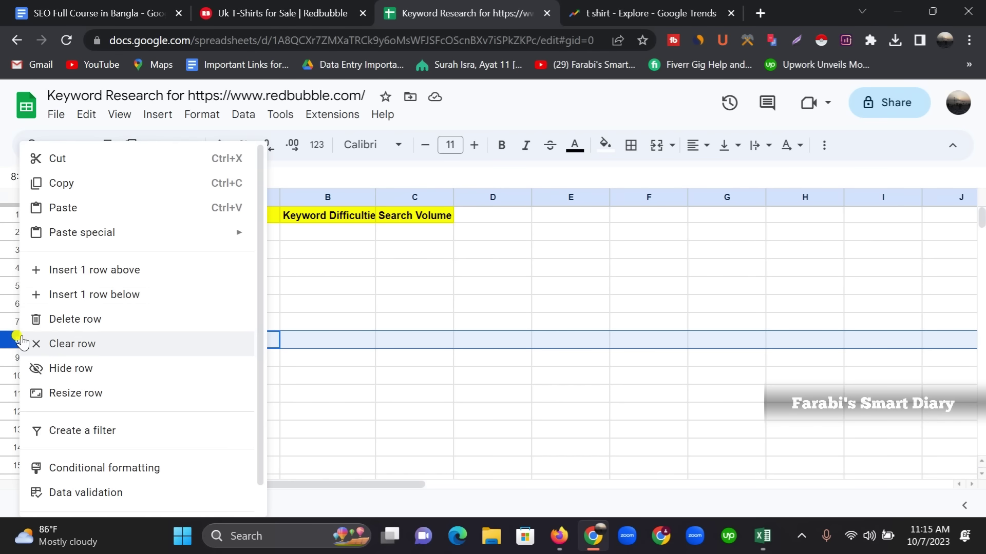
click(78, 324)
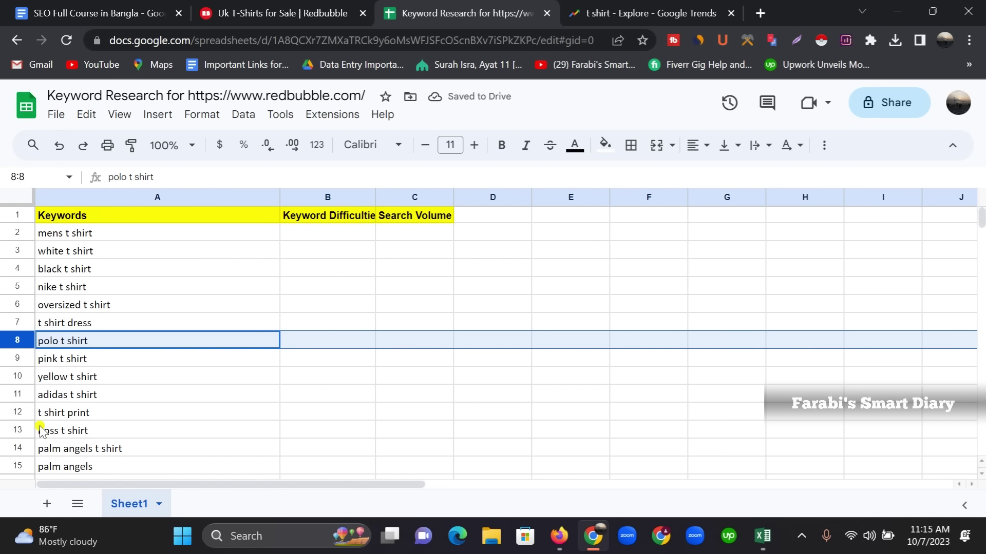
Delete the row whose keyword is just "stussy", further down the list
scroll(73, 427, down, 1)
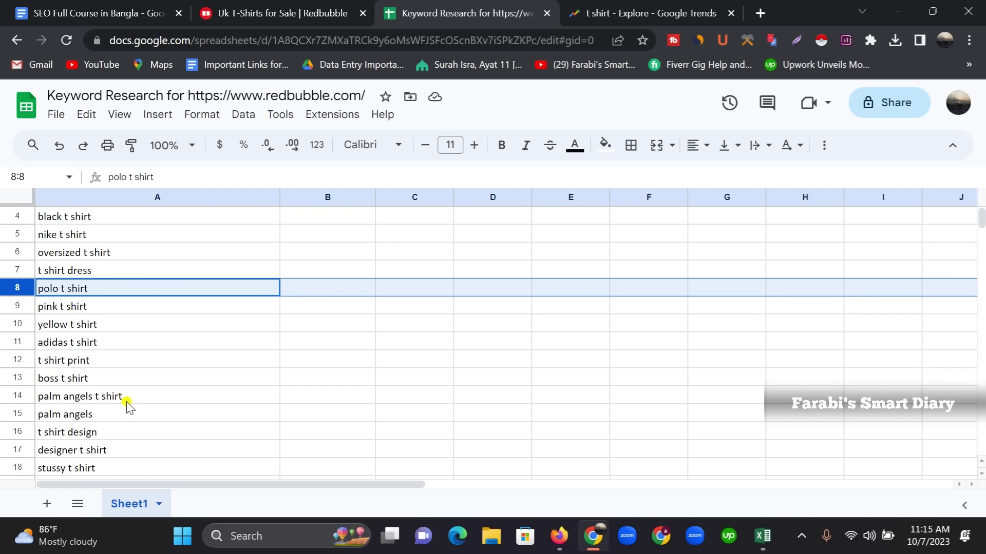
scroll(61, 416, down, 1)
scroll(64, 385, down, 1)
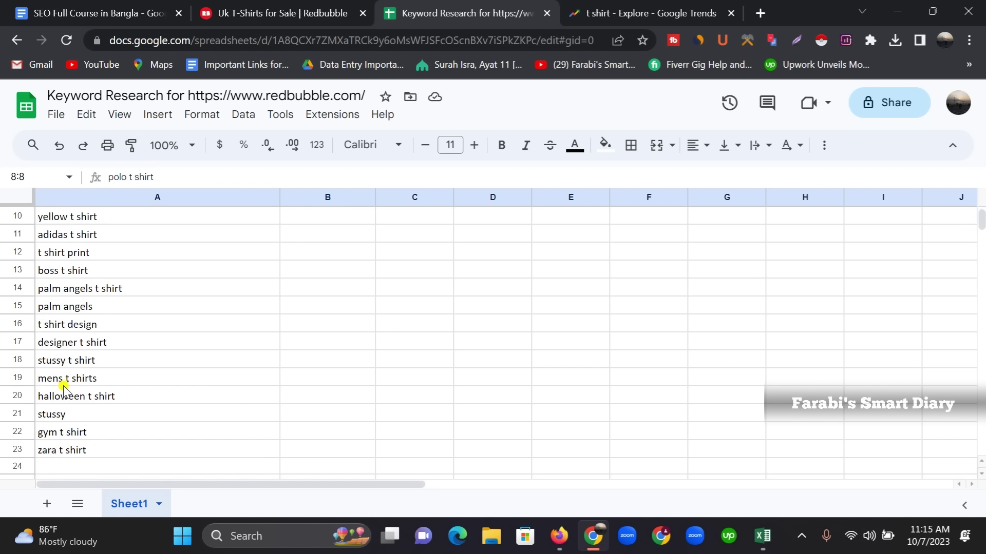
click(15, 416)
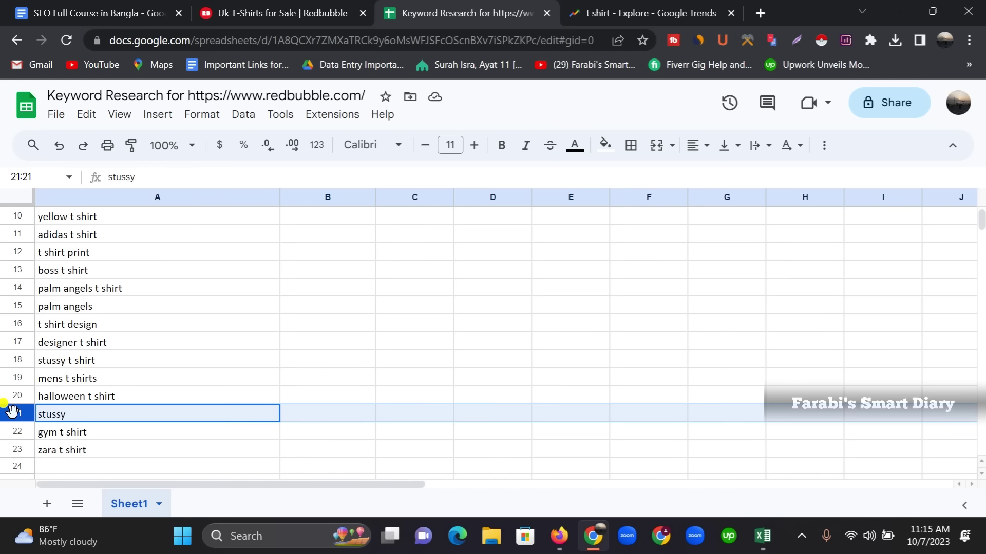
right_click(17, 417)
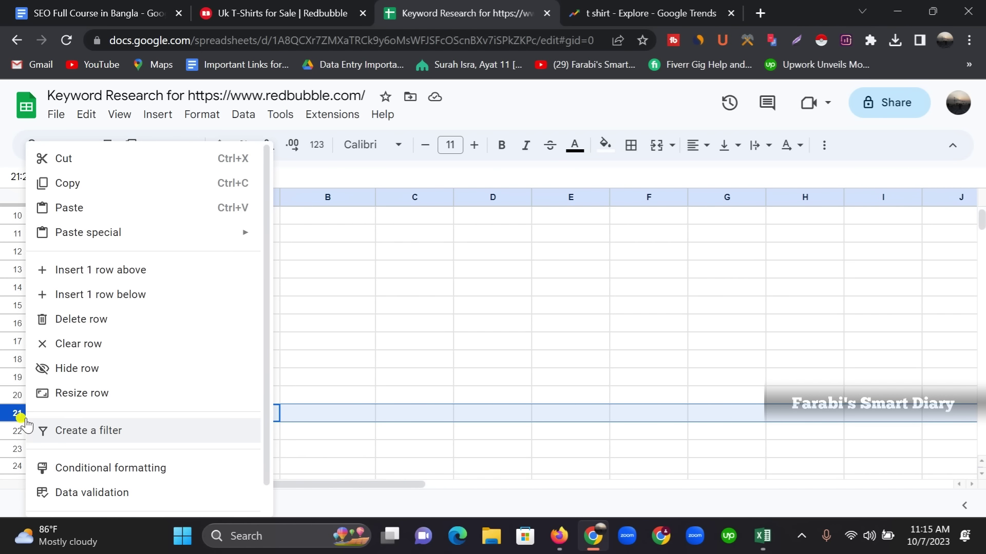
click(81, 319)
click(134, 433)
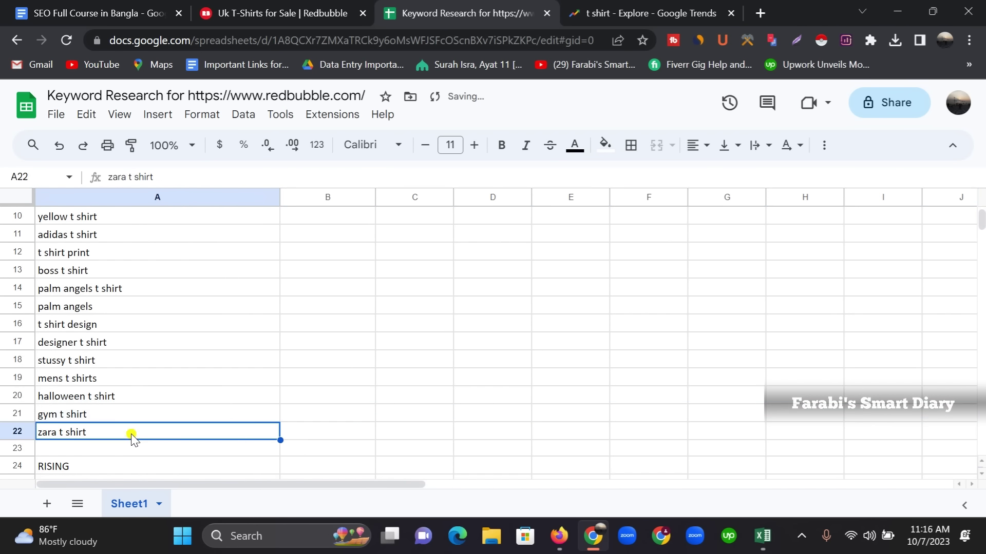
Delete the blank row and the "RISING" label row (23 and 24), and check the remaining keywords down to the list's end
scroll(136, 431, down, 1)
scroll(132, 307, down, 1)
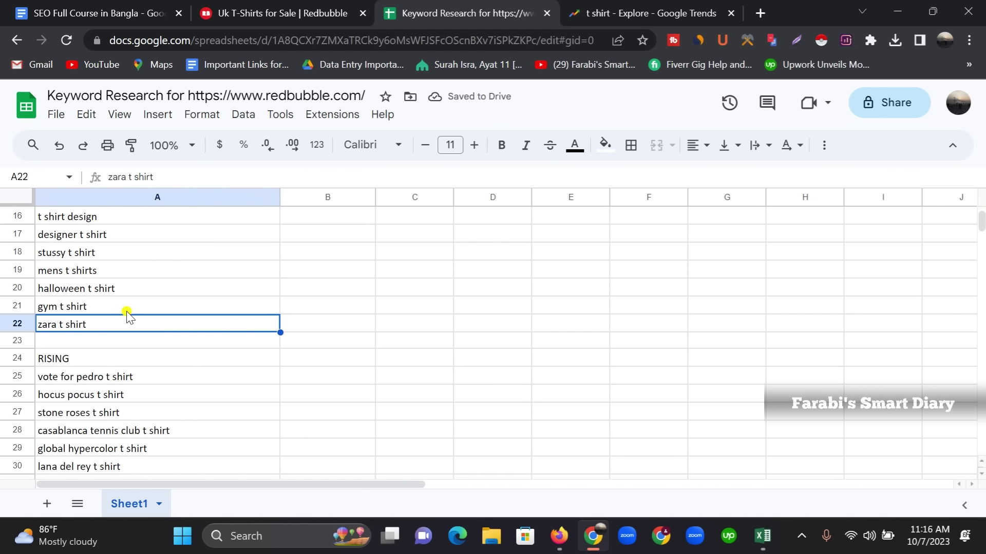
key(Down)
key(shift+space)
click(168, 308)
drag(13, 340, 13, 358)
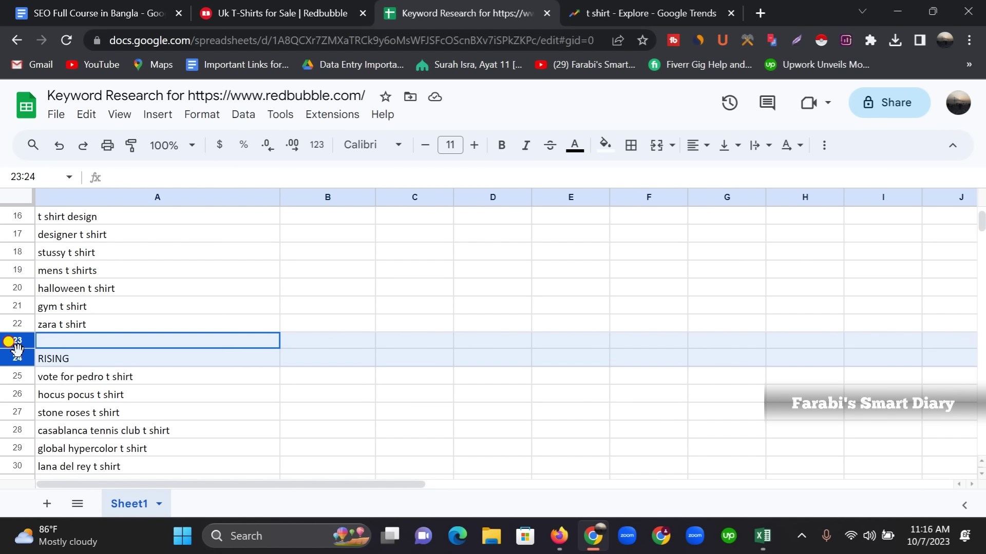
right_click(10, 357)
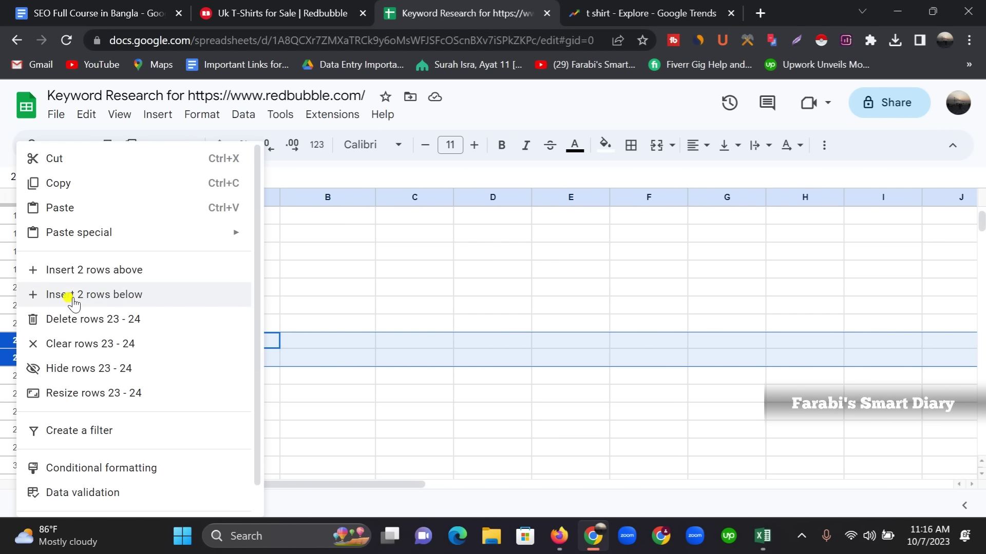
click(86, 322)
click(256, 308)
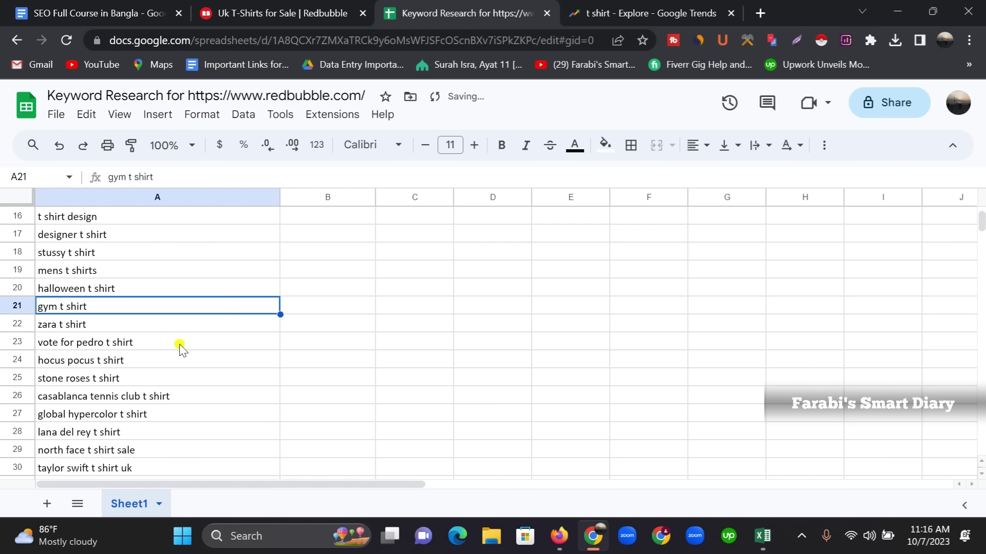
scroll(98, 336, down, 6)
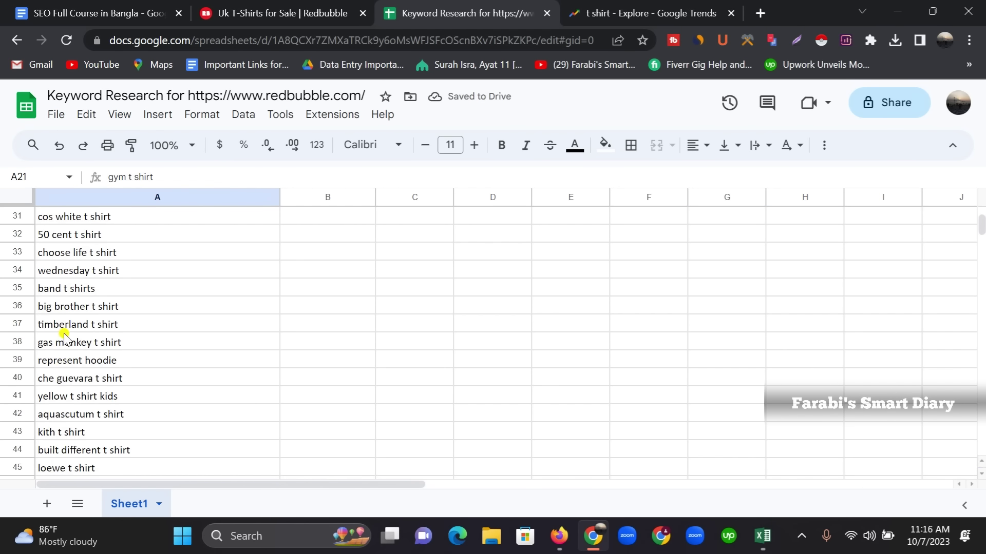
scroll(67, 302, down, 1)
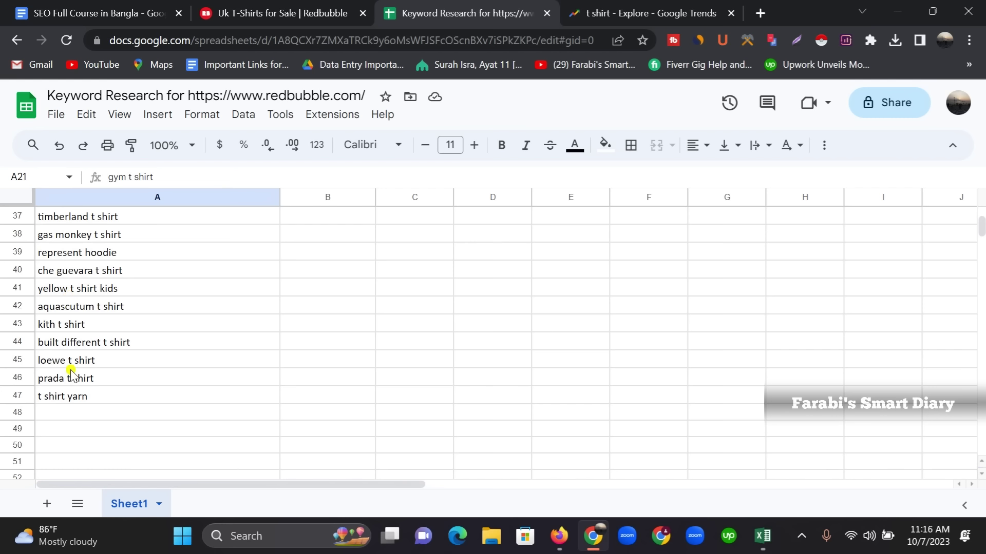
scroll(77, 390, up, 5)
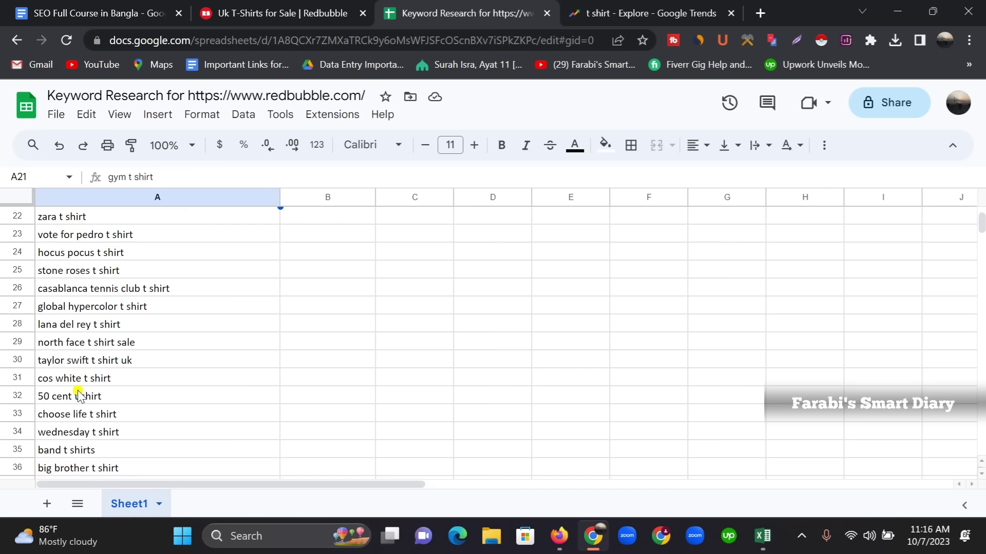
Check the keyword list down to its end and search Google for "t shirt" in a new browser tab
scroll(78, 395, down, 2)
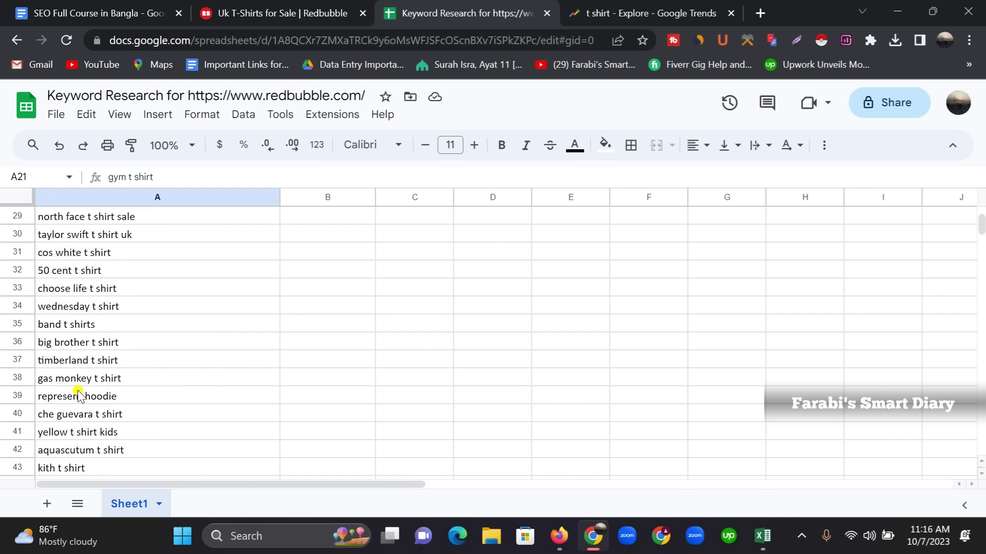
scroll(78, 395, down, 3)
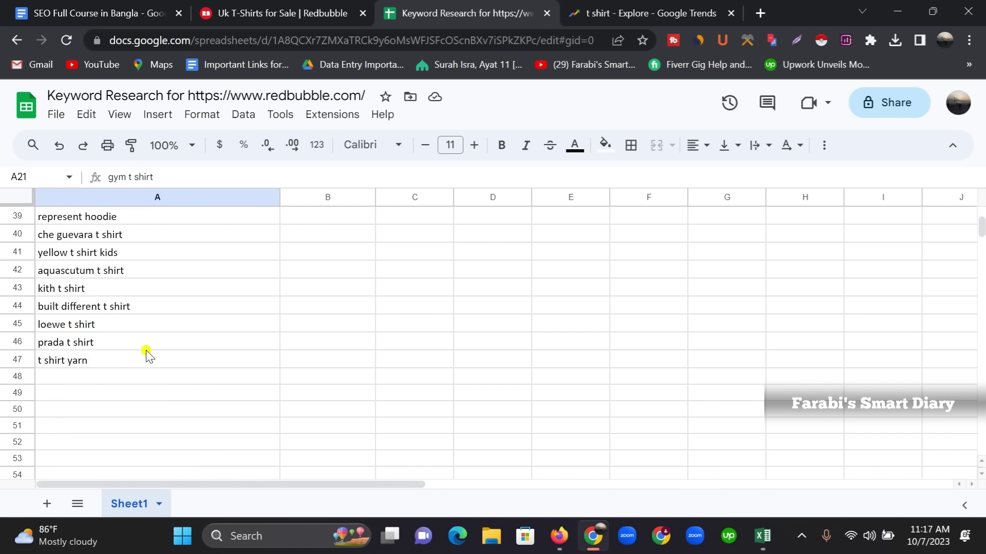
click(760, 13)
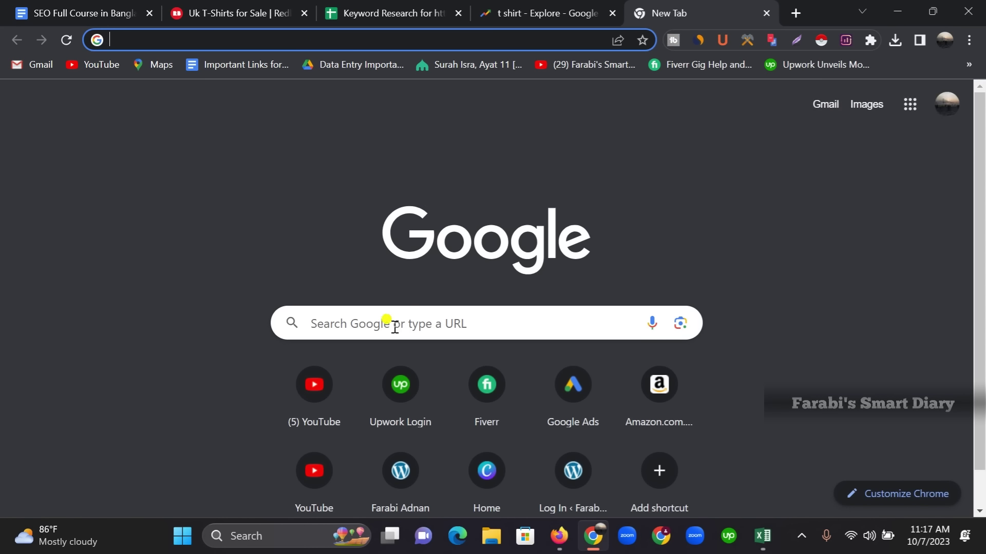
click(394, 325)
text(t shirt)
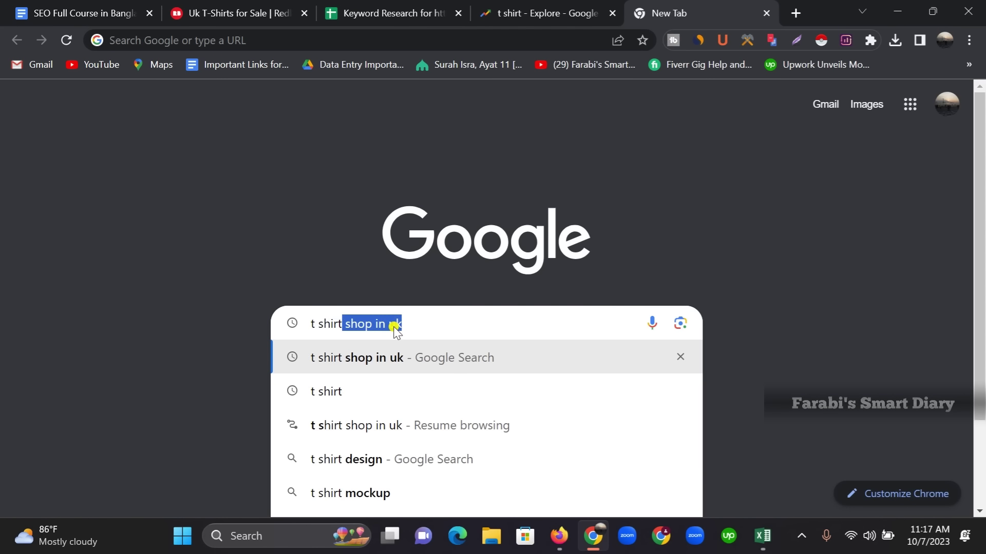
key(Delete)
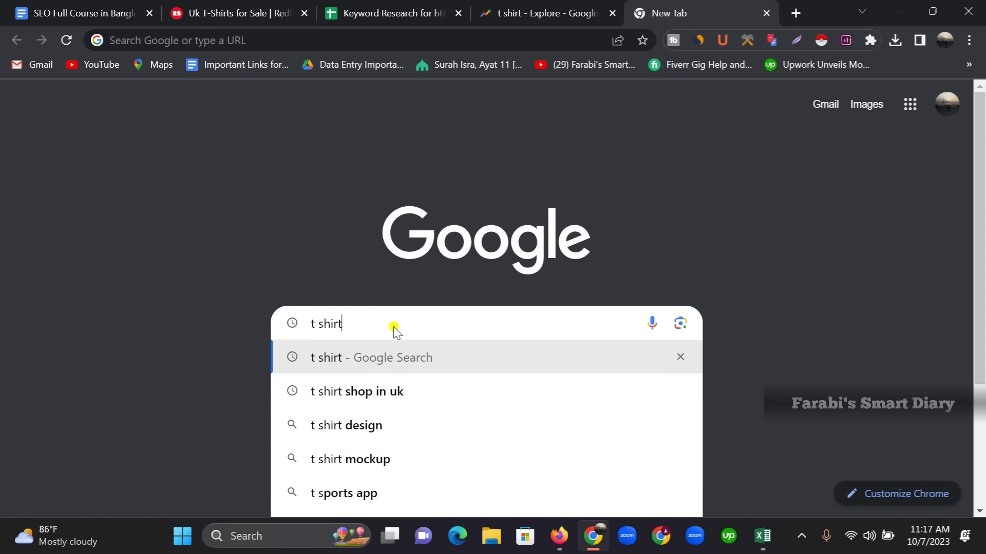
key(Return)
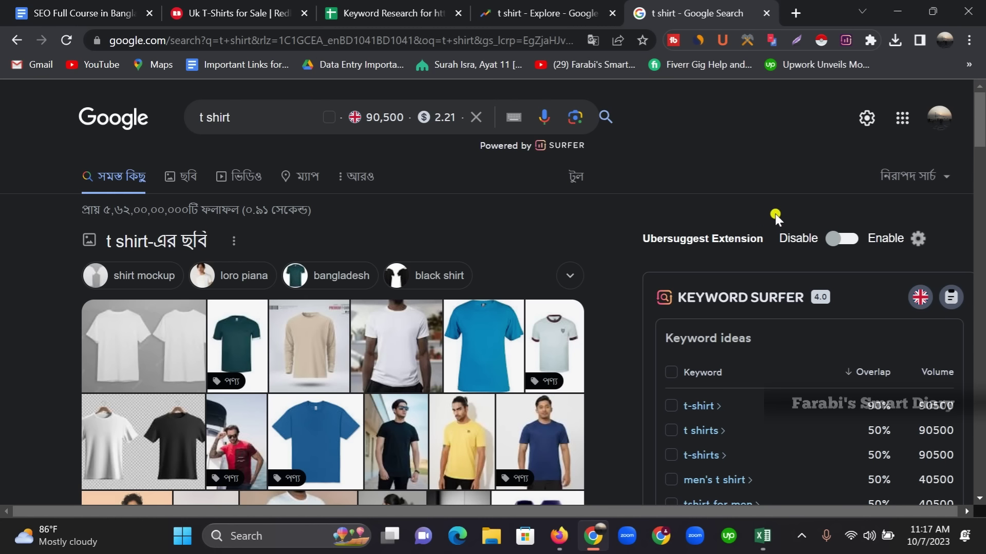
Set the Keyword Surfer ideas list to 5 keywords per page
scroll(776, 218, down, 12)
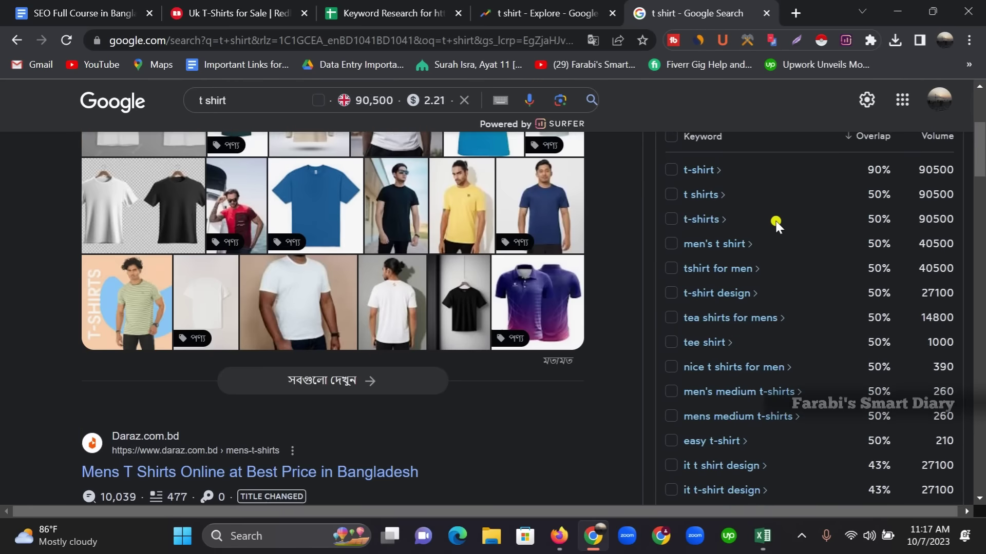
click(702, 216)
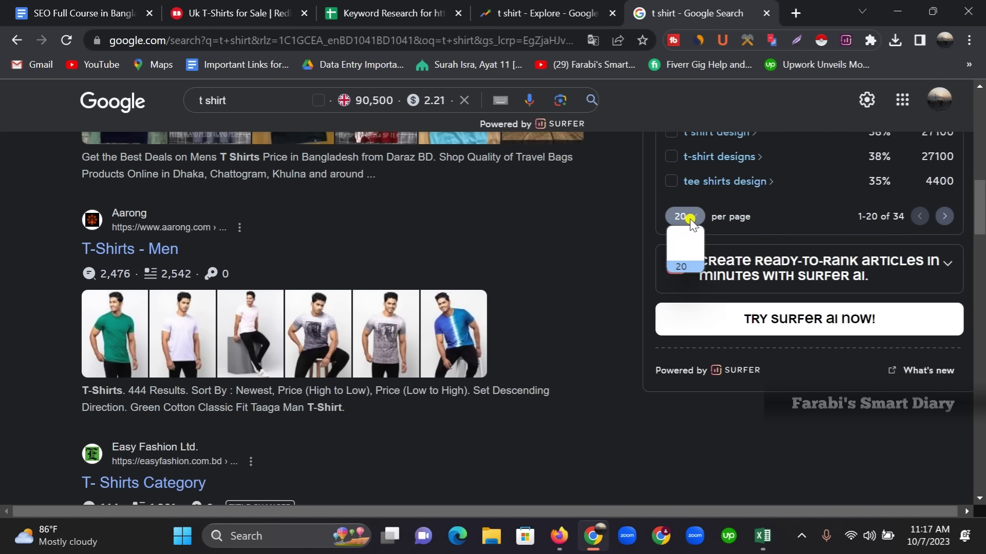
click(682, 240)
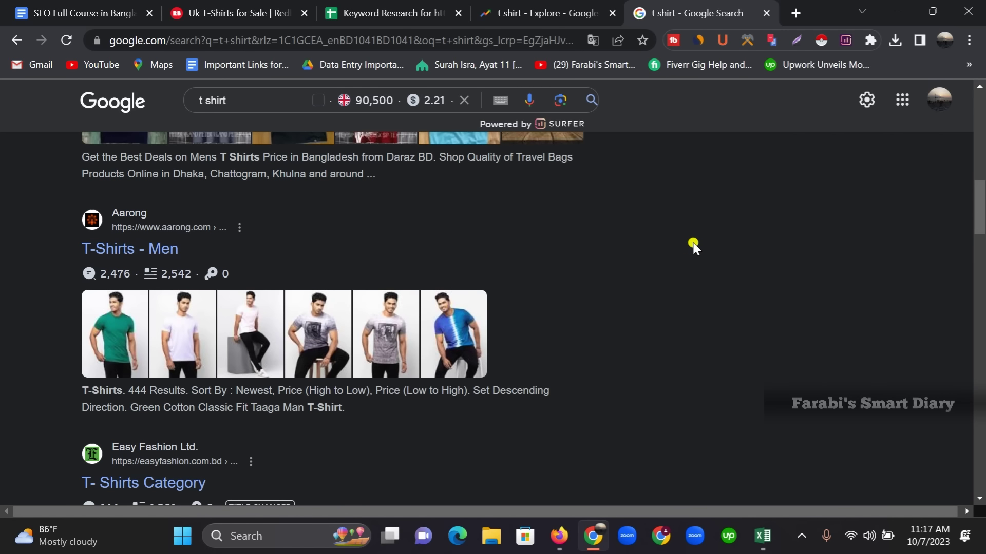
scroll(737, 268, up, 10)
scroll(758, 283, down, 2)
scroll(753, 280, up, 1)
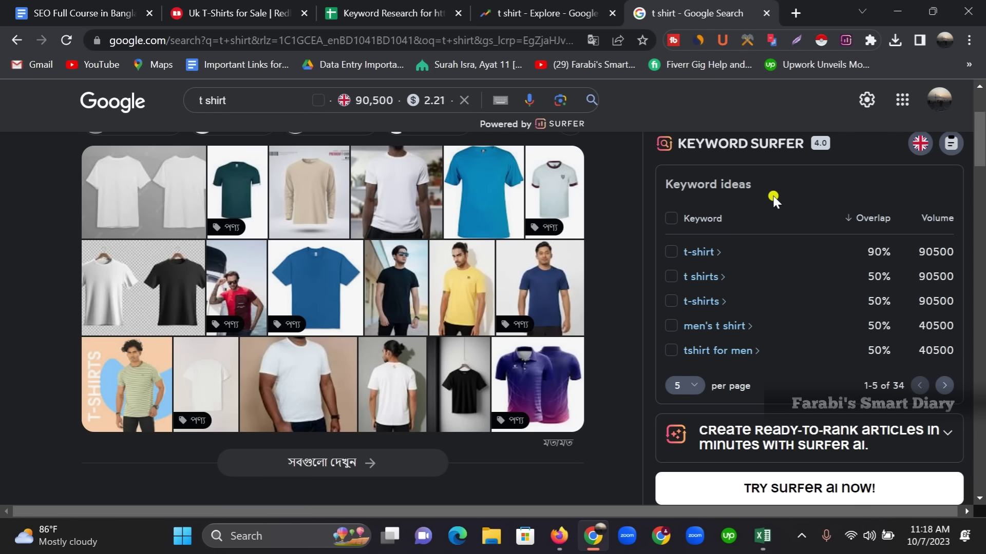
Look up United Kingdom in Keyword Surfer's country list and close the list without changing the country
click(919, 145)
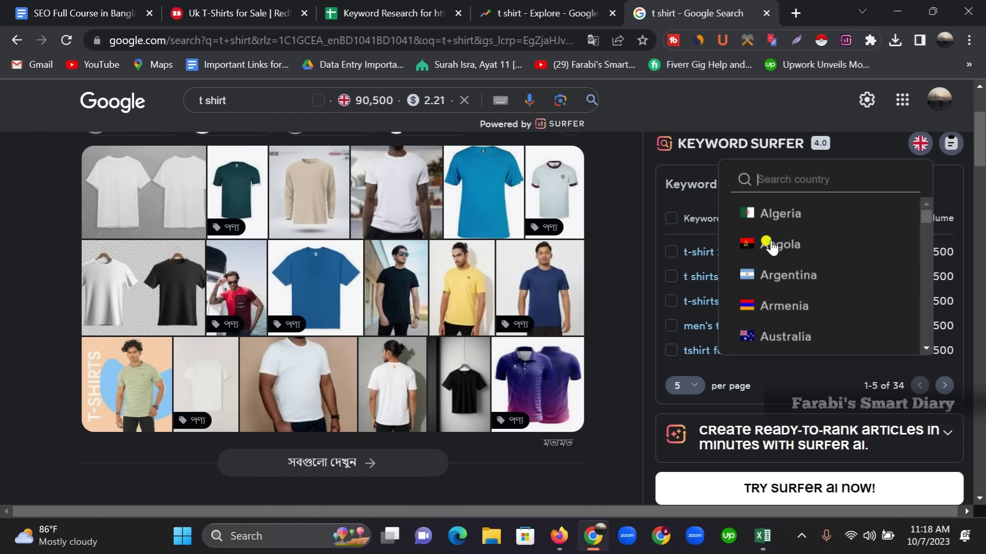
drag(923, 217, 927, 345)
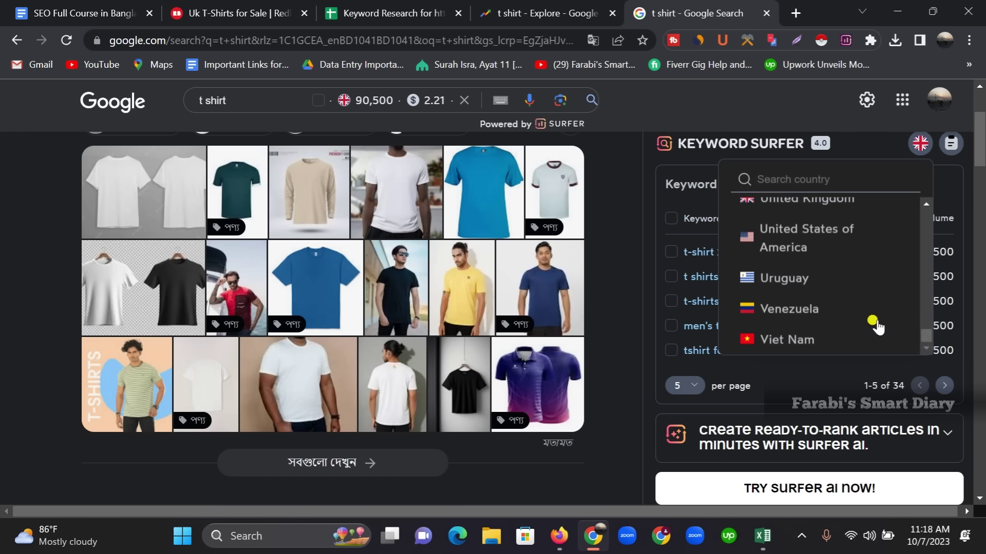
scroll(873, 323, up, 2)
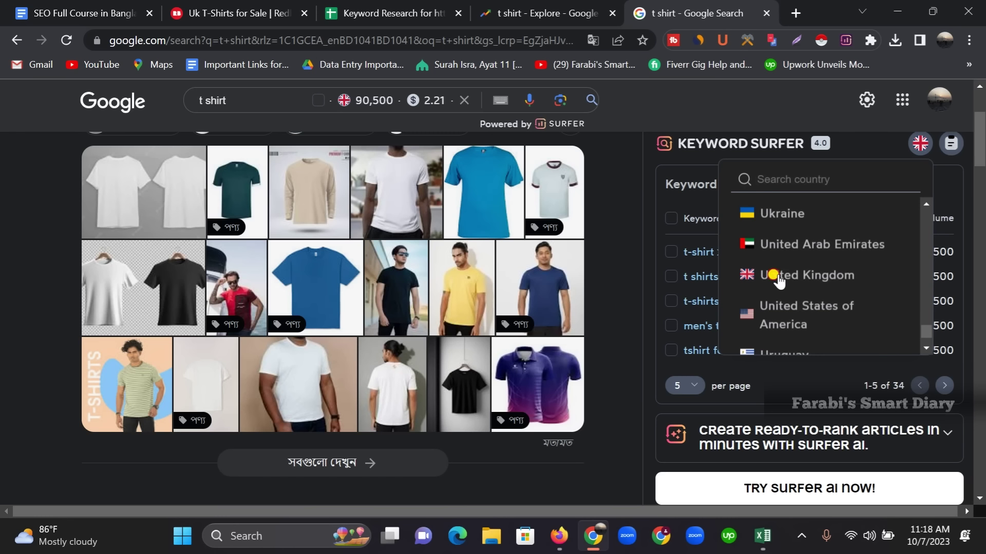
click(920, 143)
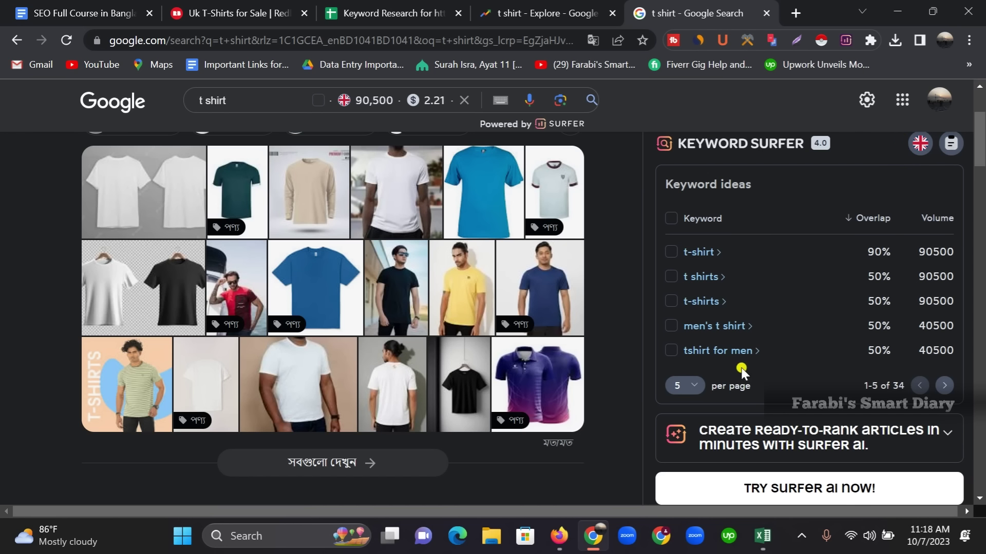
Set the Keyword Surfer ideas list to 20 keywords per page and look through the keywords
click(693, 386)
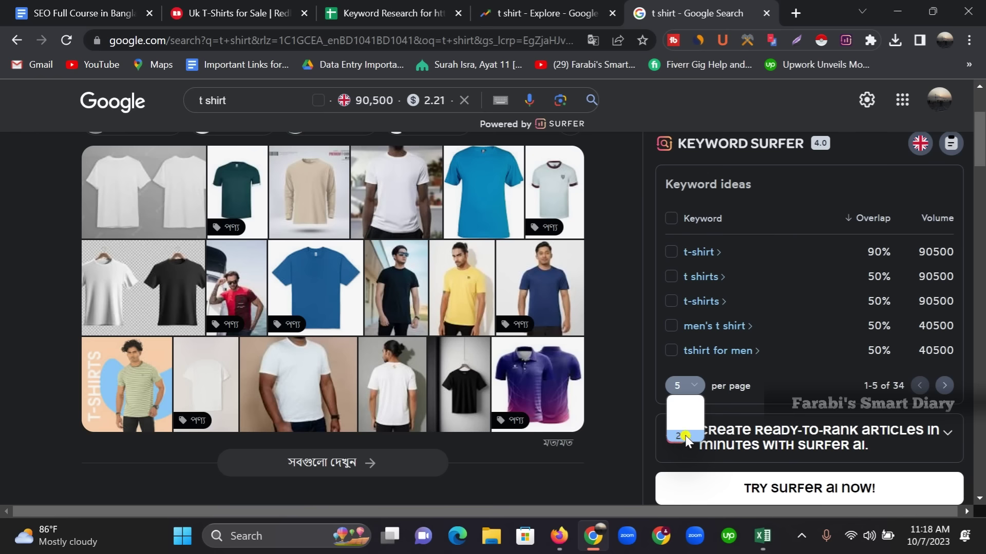
click(686, 436)
scroll(713, 269, down, 1)
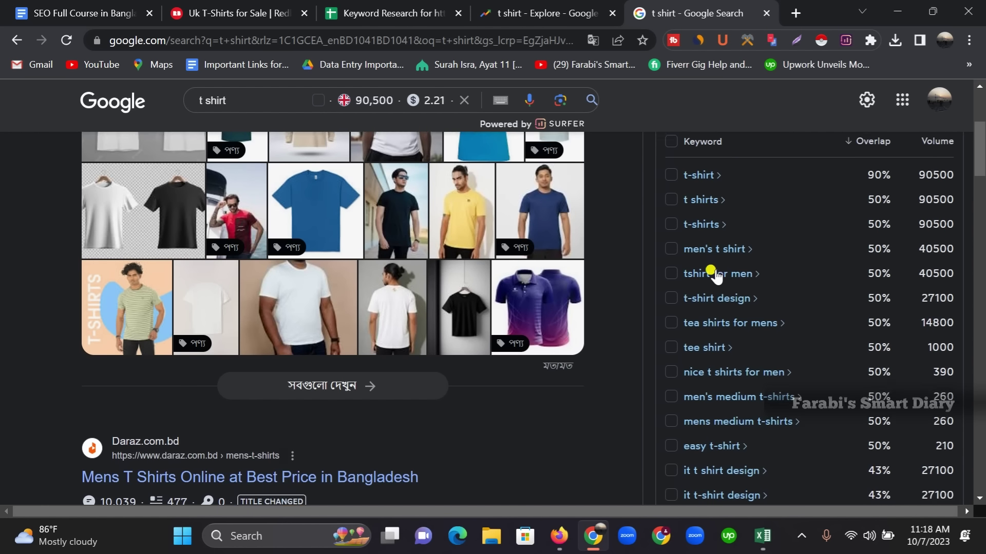
scroll(717, 277, down, 4)
scroll(719, 334, up, 5)
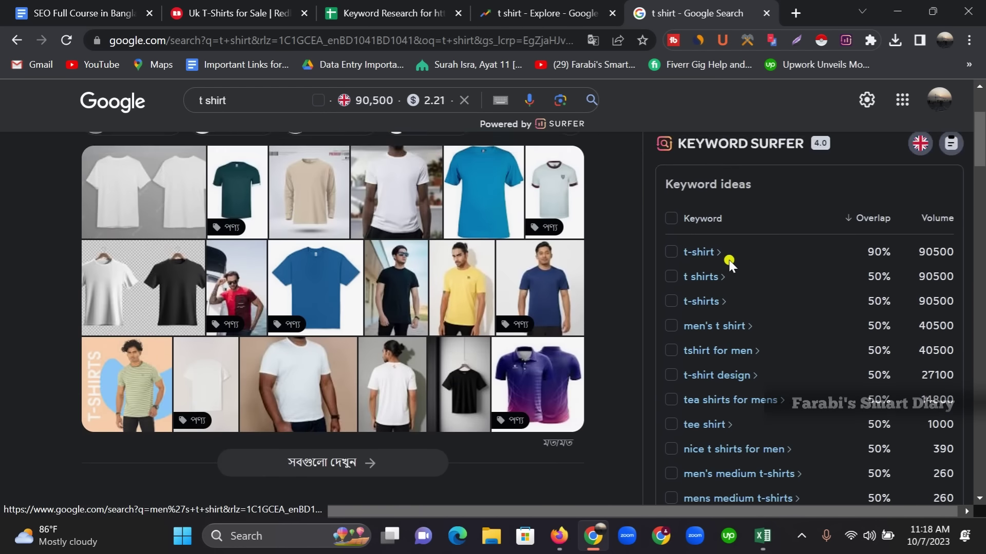
Review the second page of Keyword Surfer ideas with their volumes and return to the first page
scroll(730, 262, down, 10)
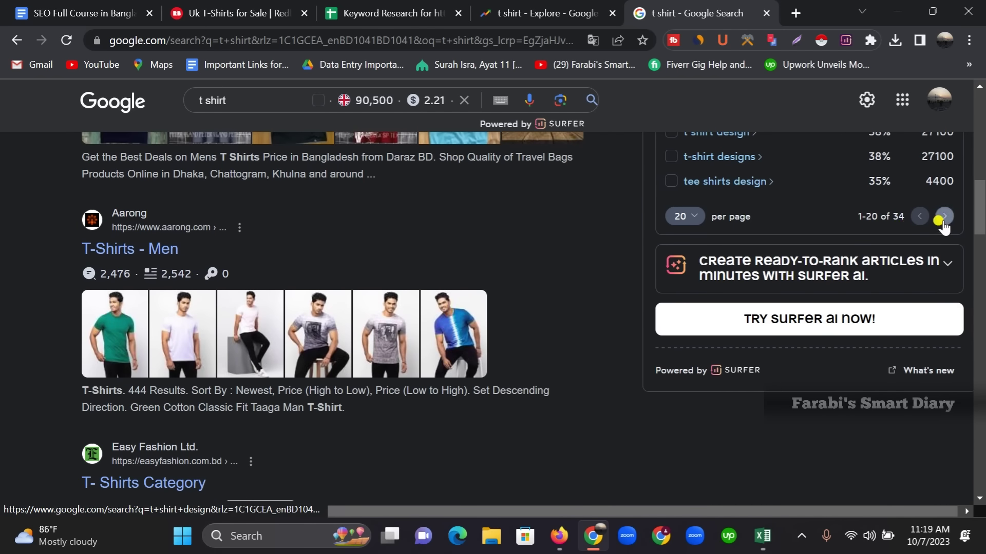
click(944, 226)
scroll(843, 275, up, 8)
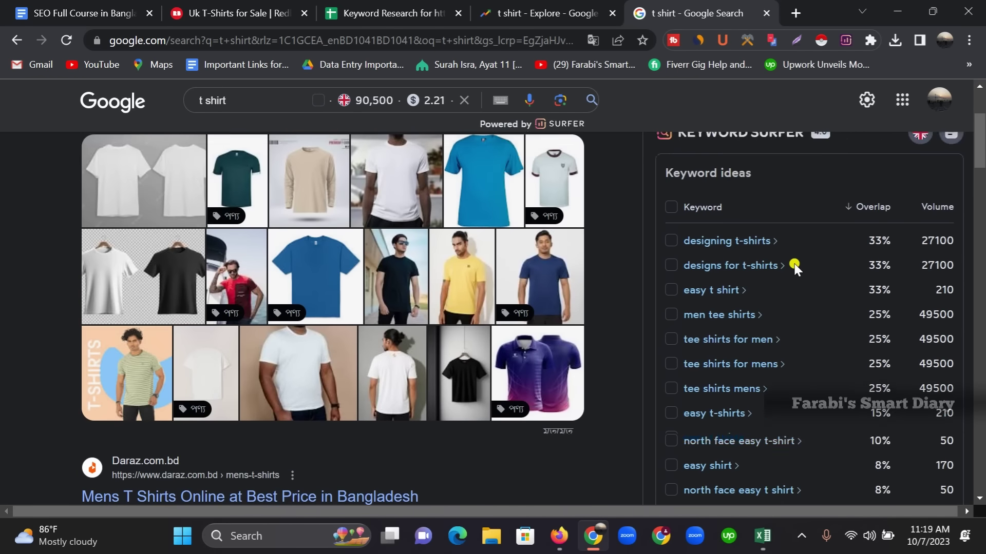
scroll(740, 277, up, 3)
scroll(737, 279, down, 9)
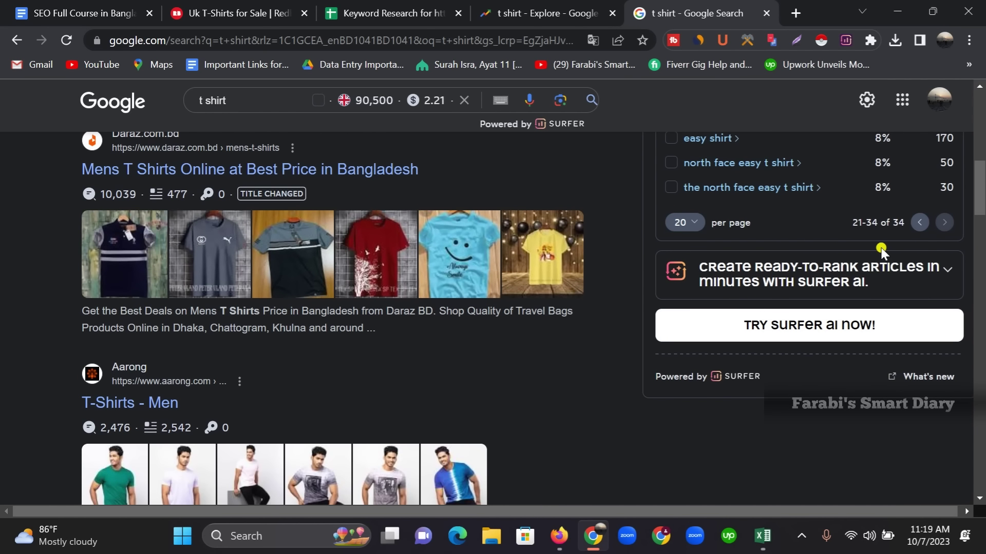
click(919, 222)
scroll(759, 280, up, 4)
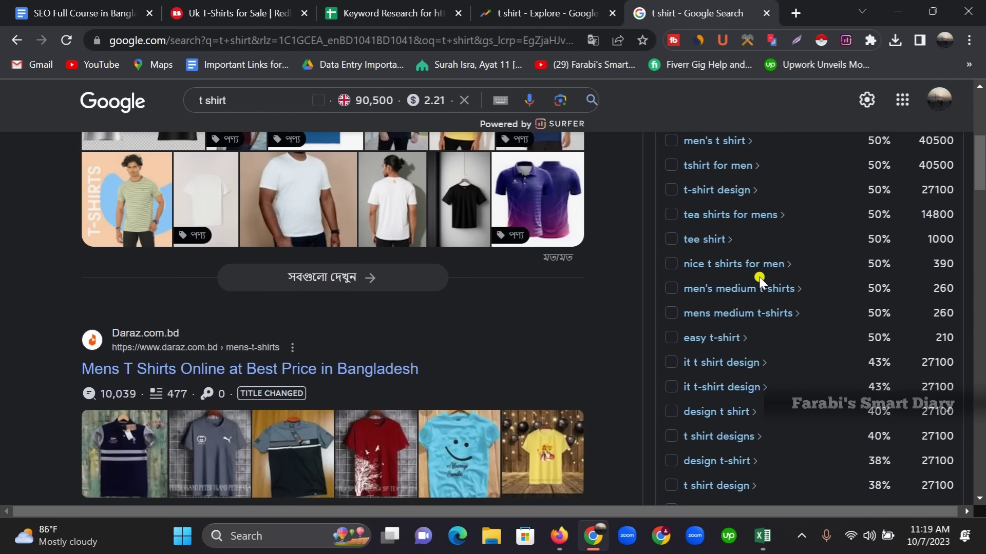
scroll(759, 280, up, 4)
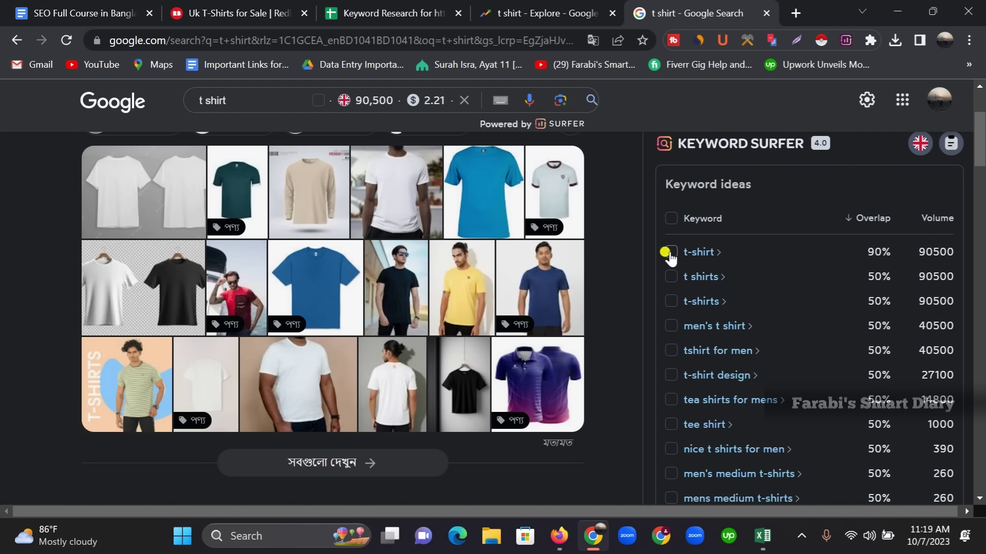
Copy the keyword "t-shirt" from the Keyword Surfer ideas into cell A48 of the keyword research spreadsheet
double_click(686, 249)
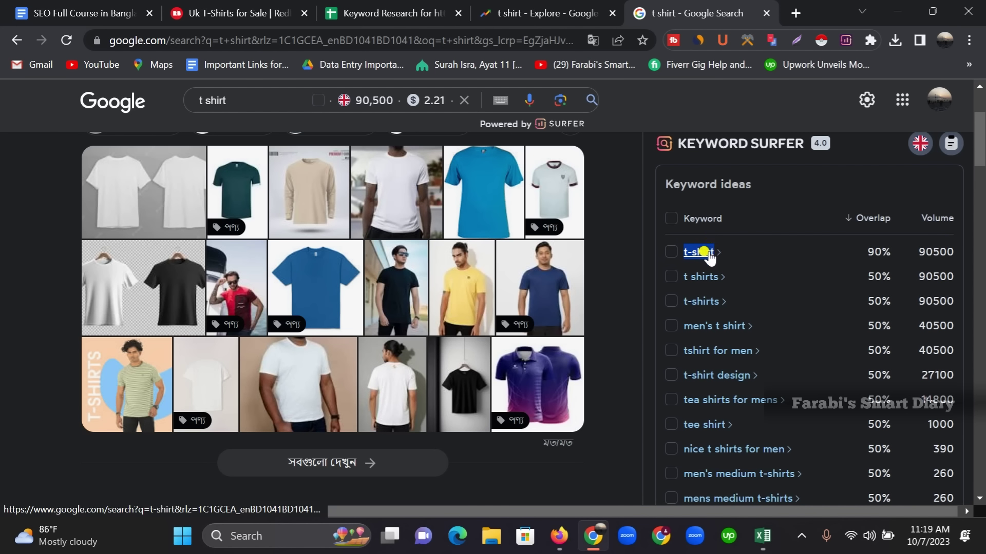
right_click(707, 255)
click(734, 385)
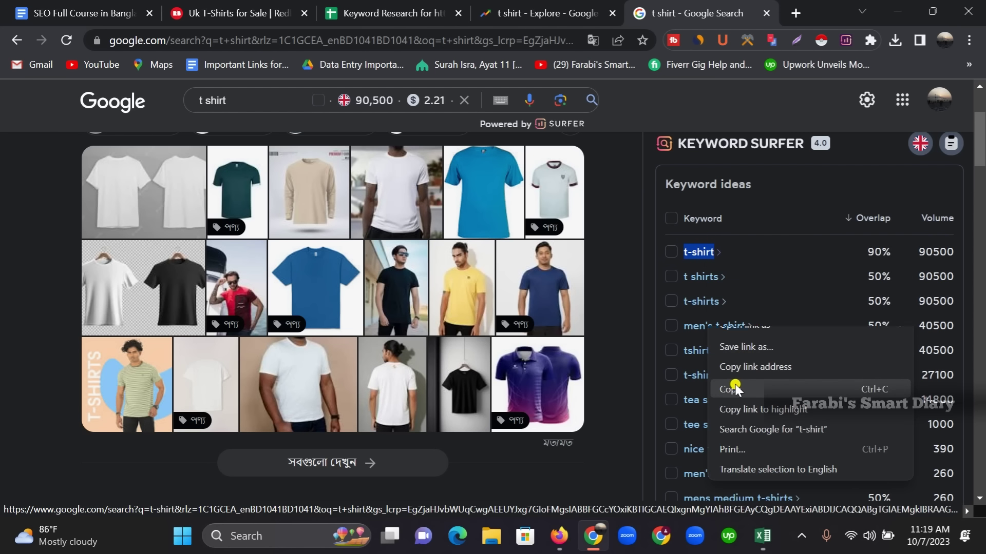
click(411, 13)
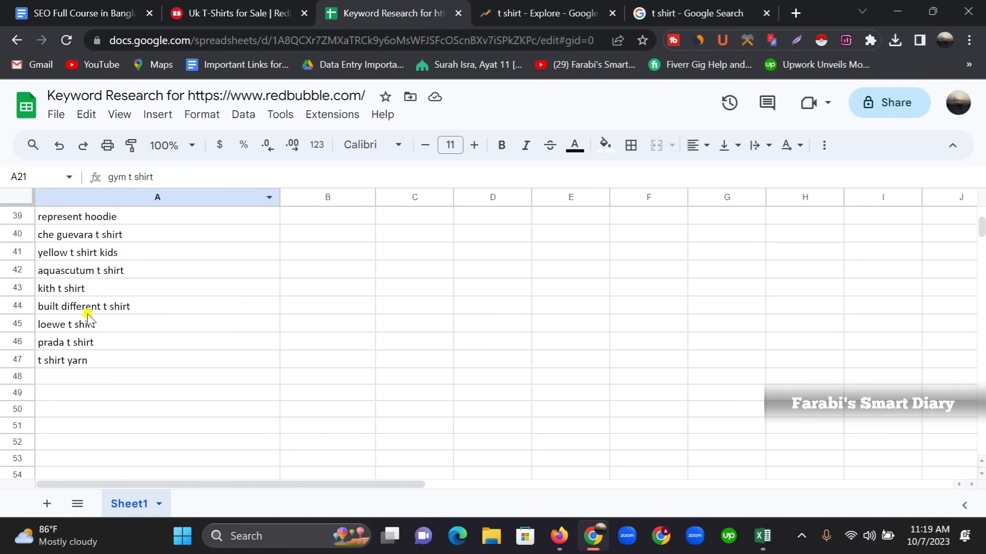
scroll(86, 345, up, 13)
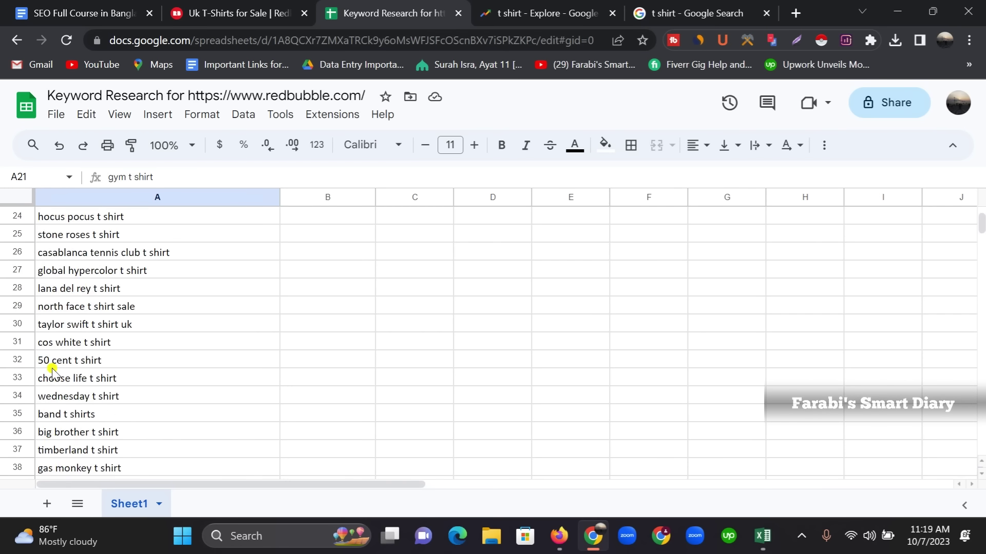
scroll(96, 237, down, 16)
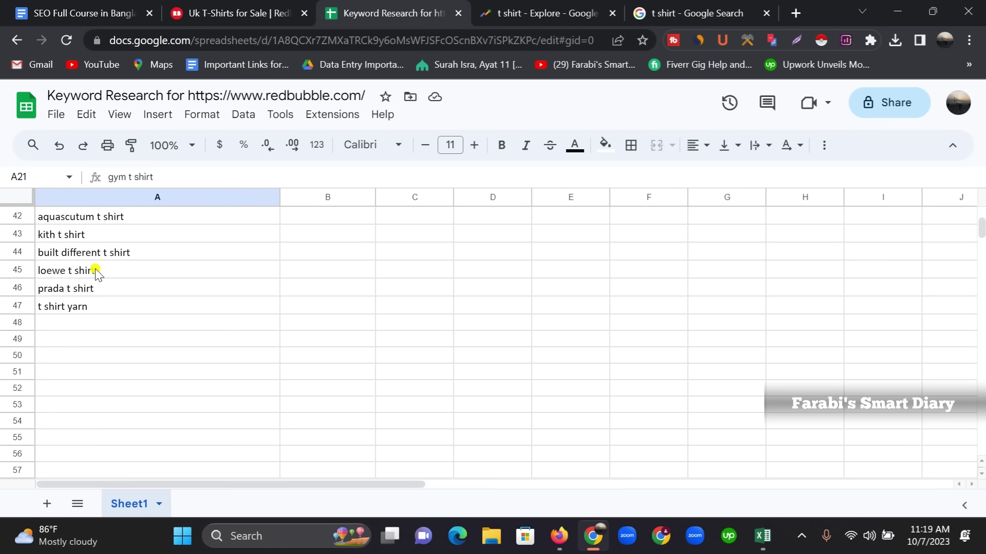
scroll(77, 261, up, 1)
double_click(69, 254)
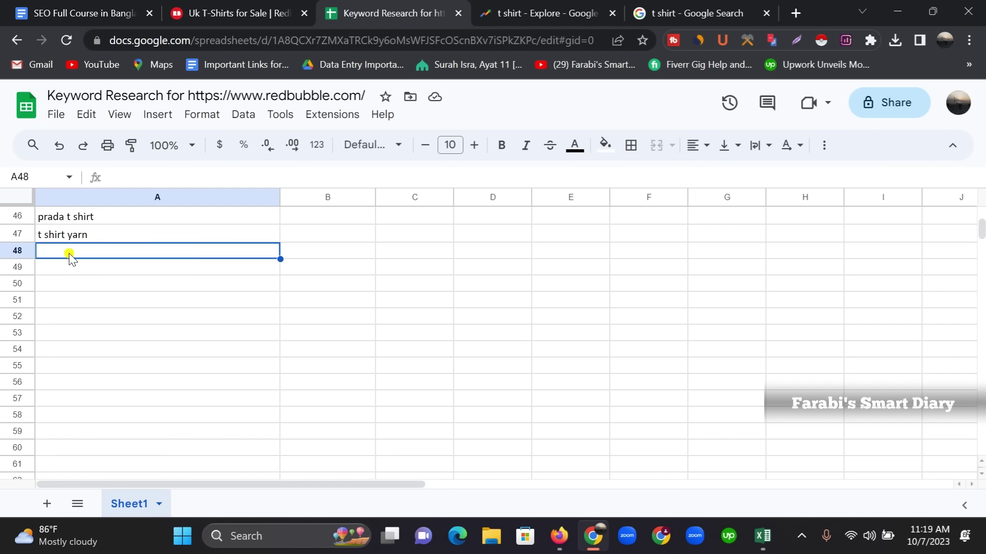
right_click(69, 254)
click(88, 370)
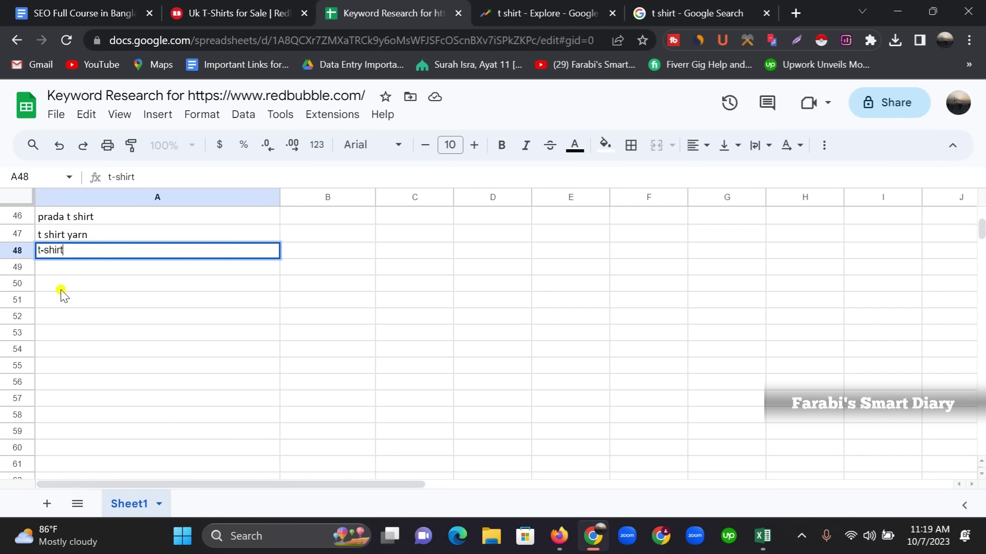
click(66, 271)
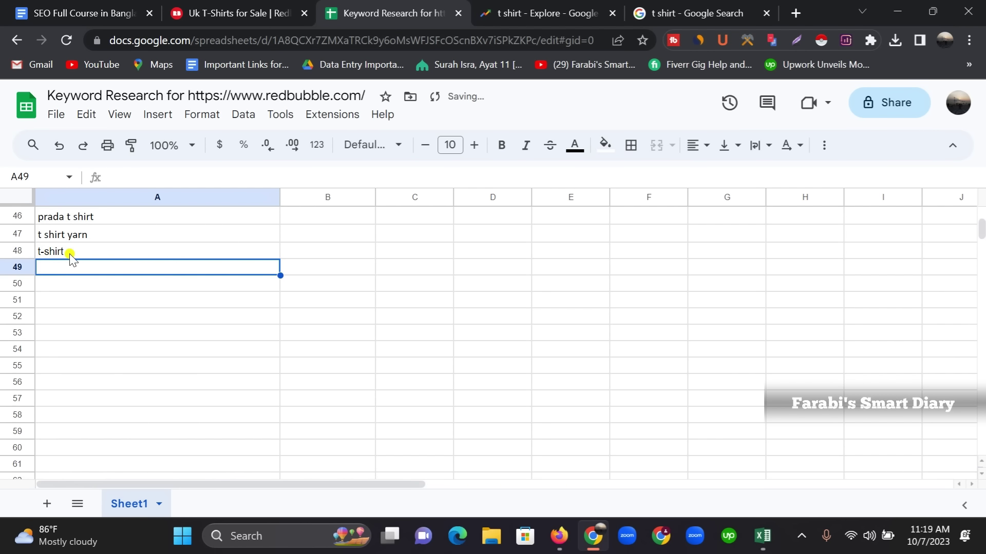
Copy the 90500 search volume of "t-shirt" from Keyword Surfer into cell C48 under Search Volume in the spreadsheet
click(704, 13)
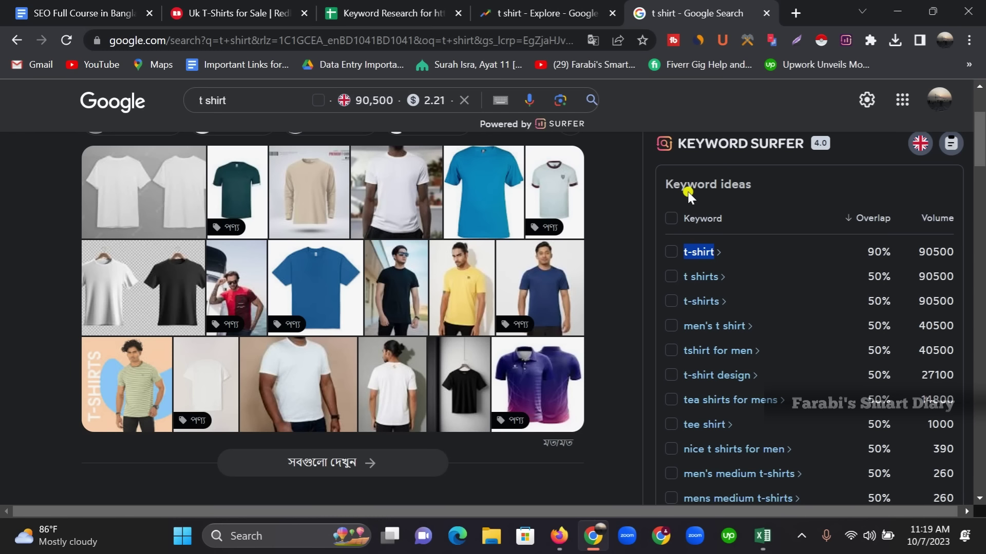
drag(918, 251, 949, 251)
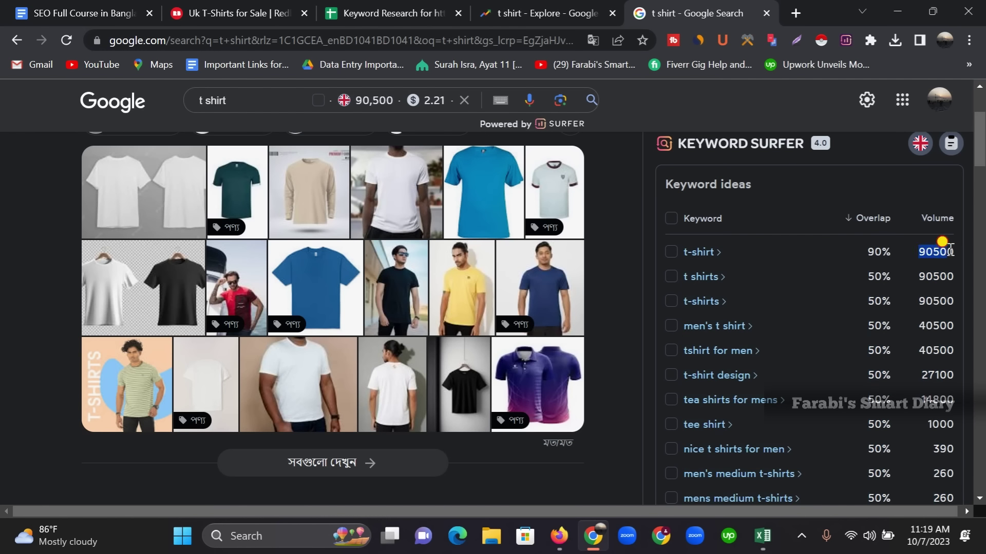
right_click(943, 248)
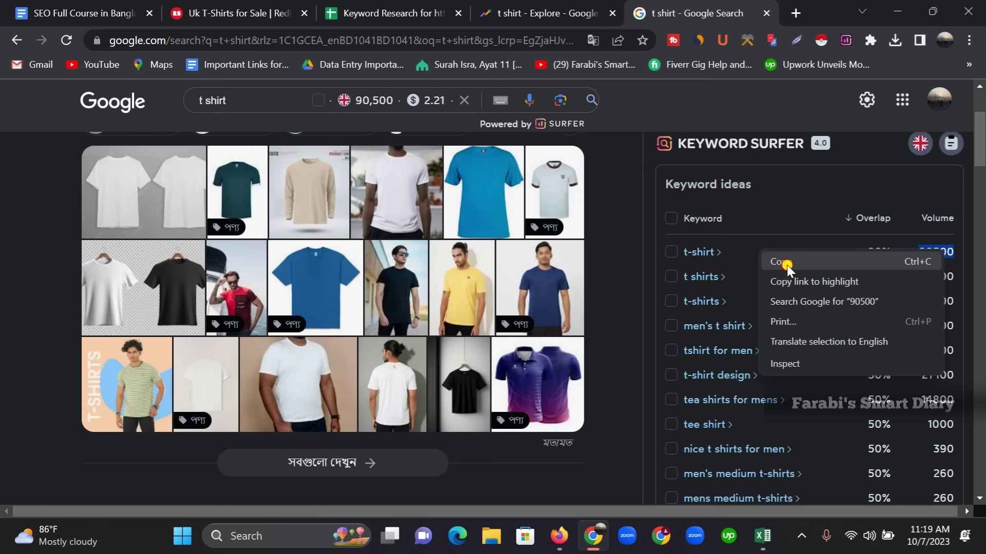
click(786, 263)
click(378, 11)
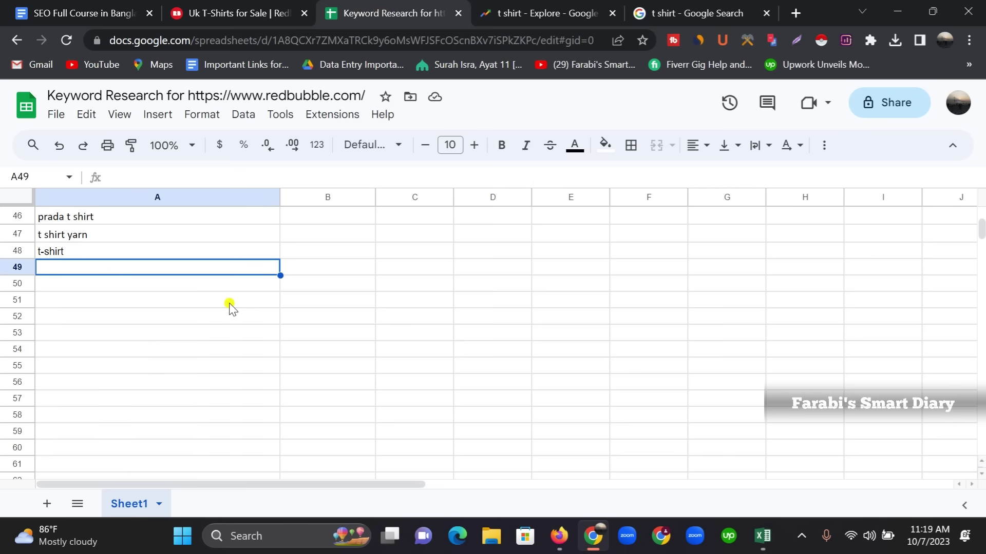
key(Right)
scroll(317, 325, up, 13)
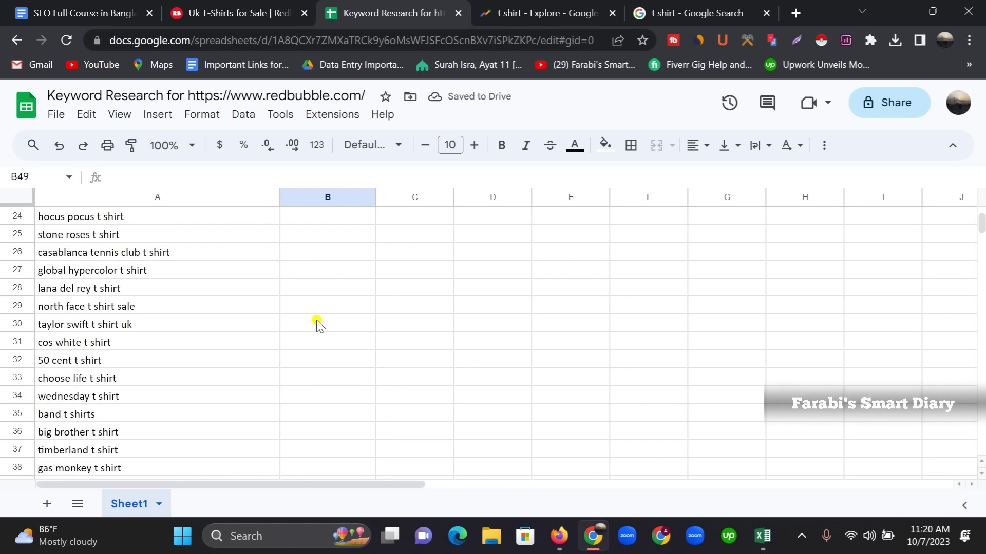
click(403, 218)
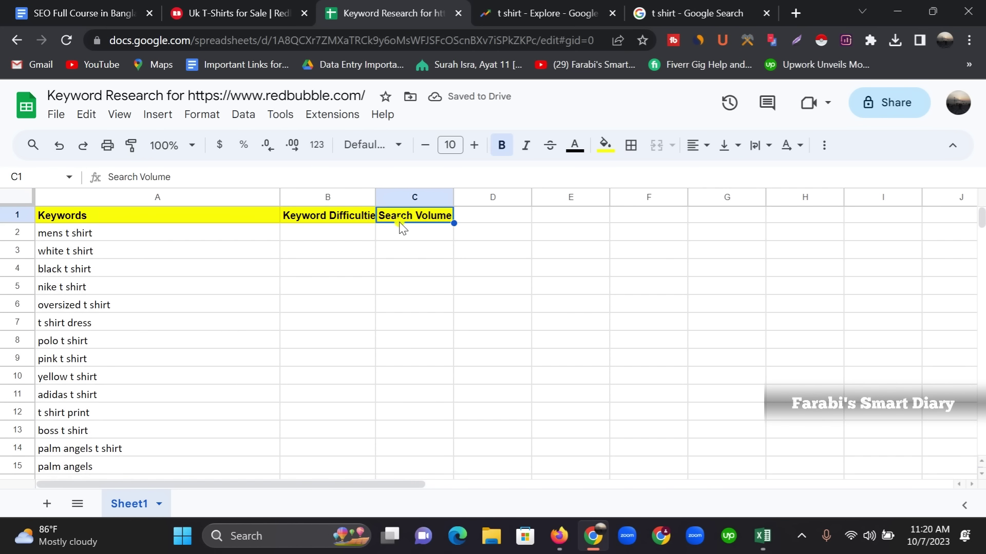
scroll(416, 226, down, 12)
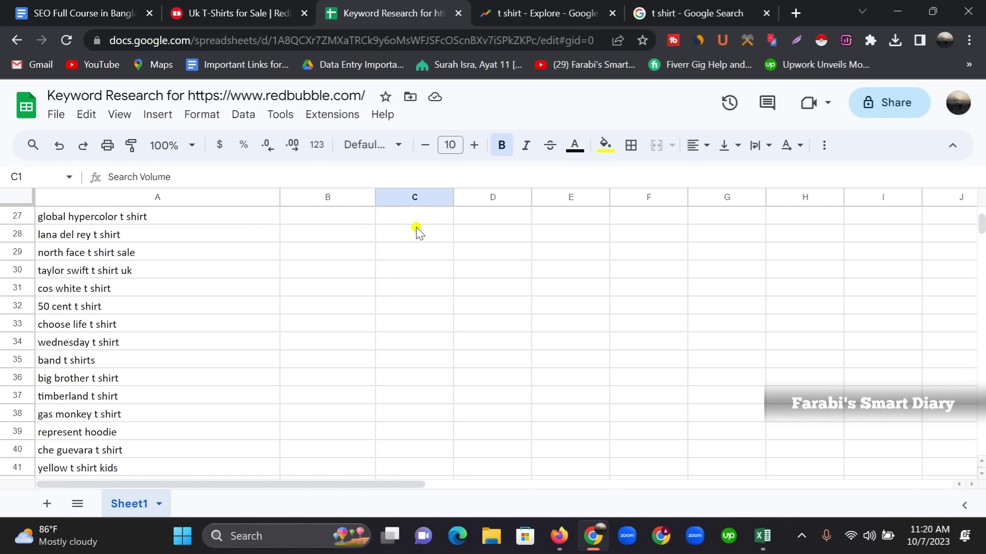
scroll(419, 239, down, 1)
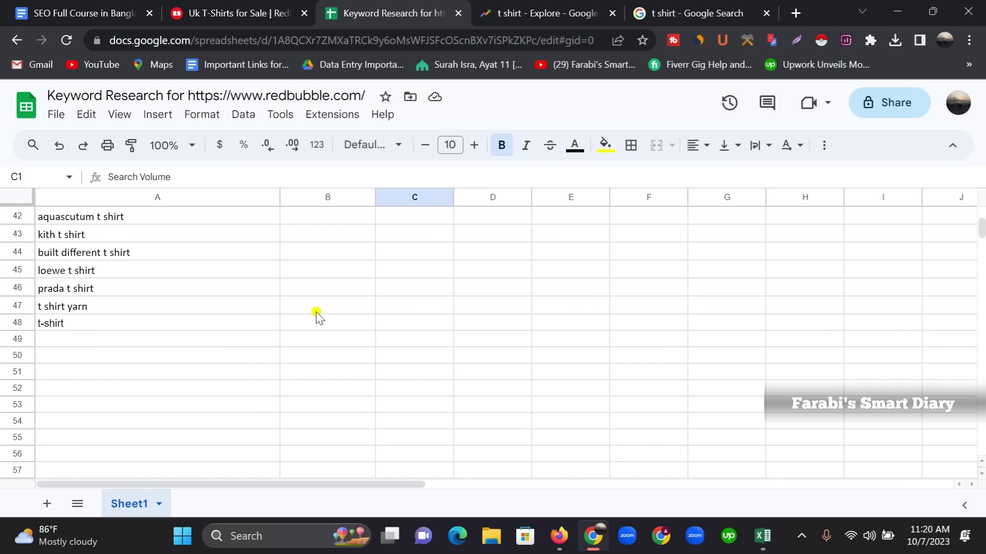
click(404, 322)
double_click(404, 322)
right_click(404, 322)
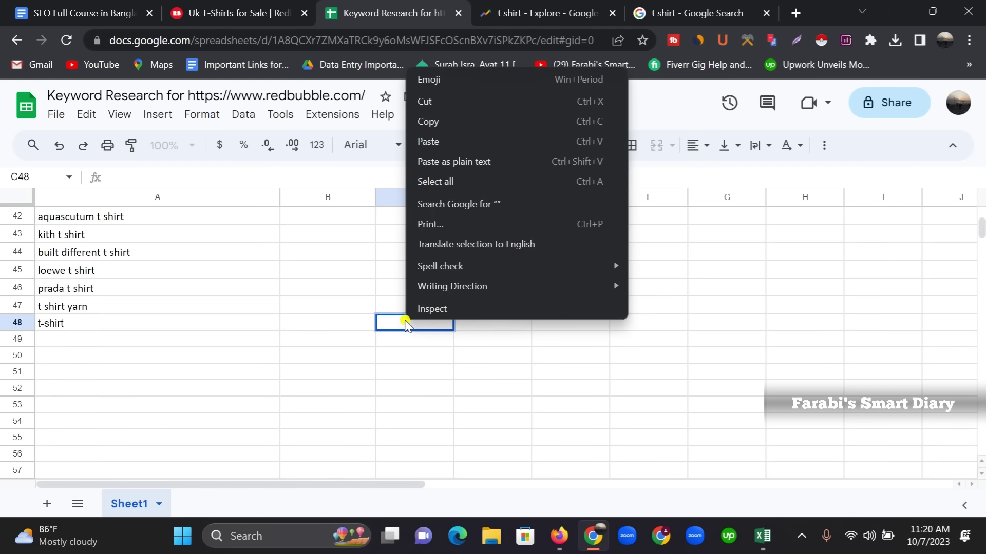
click(428, 144)
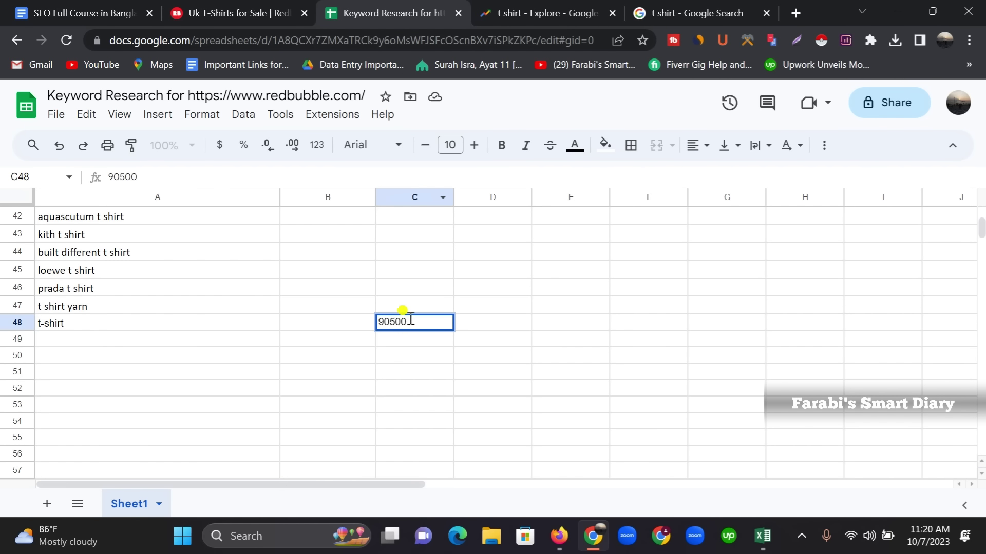
click(475, 317)
Widen column B so the full "Keyword Difficulties" header fits
scroll(334, 331, up, 10)
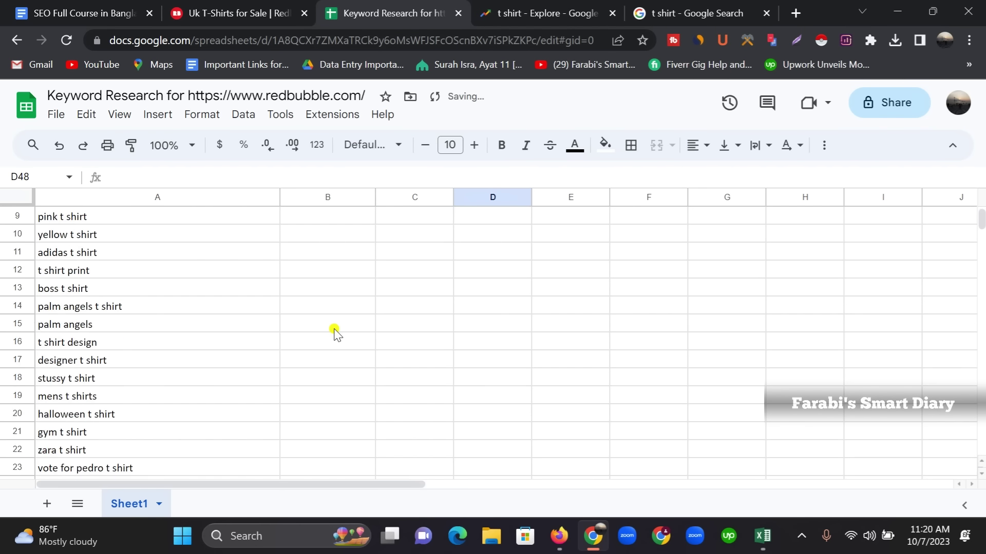
scroll(334, 330, up, 3)
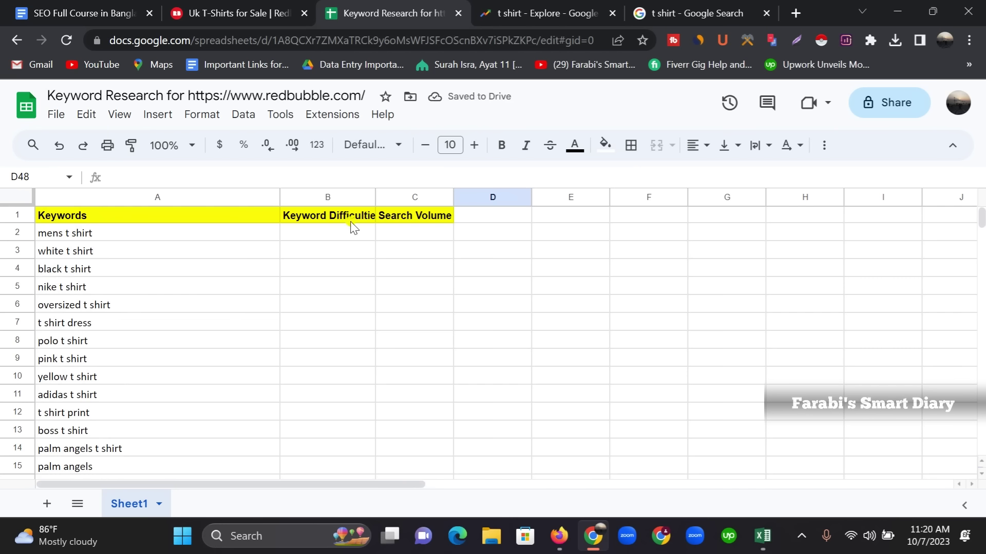
drag(375, 198, 390, 199)
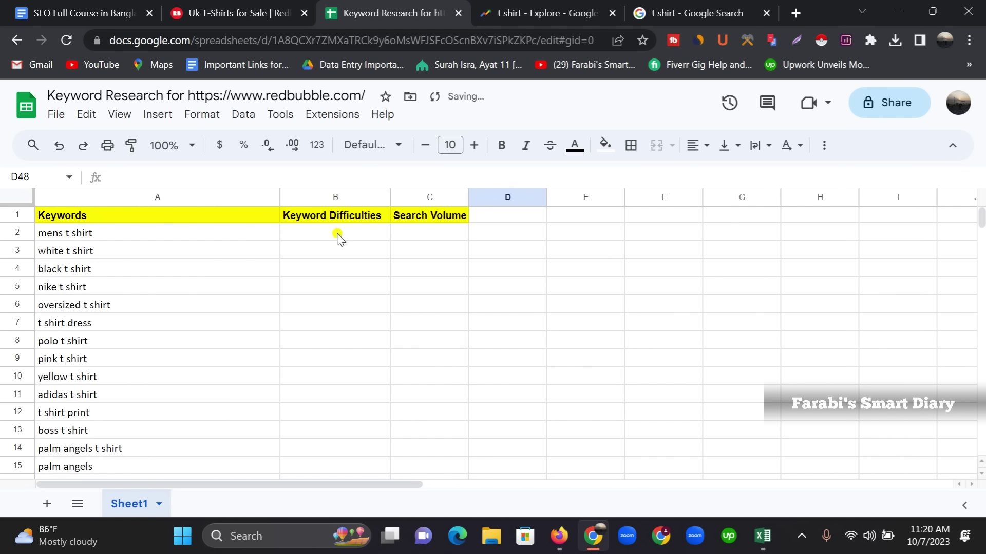
Copy the keyword "t shirts" from the Keyword Surfer ideas into cell A49 of the spreadsheet
scroll(355, 272, down, 14)
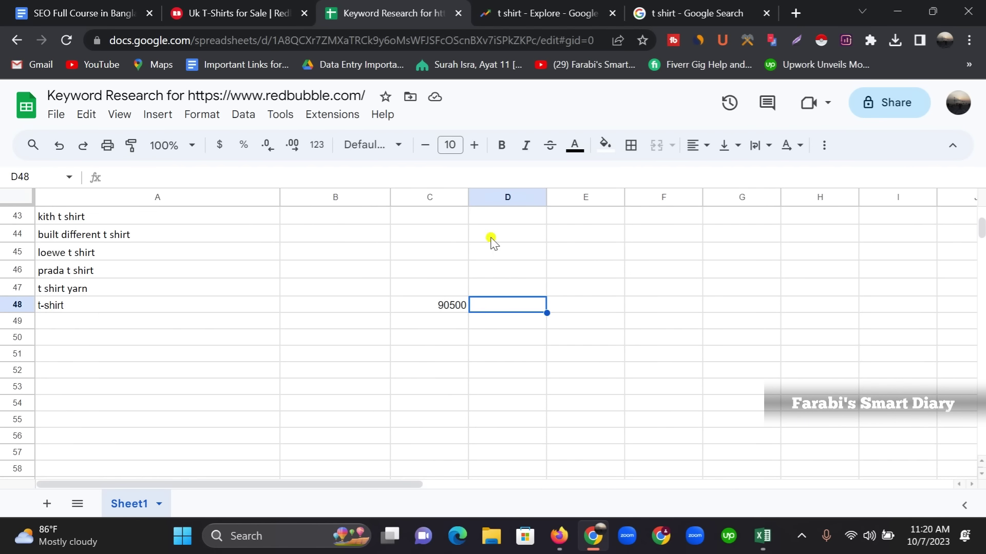
click(689, 14)
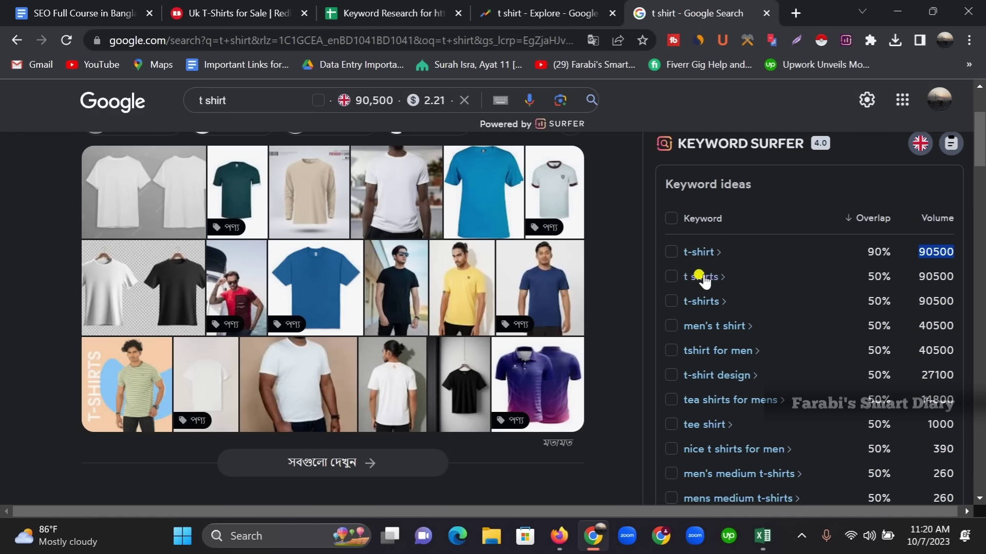
drag(685, 275, 715, 272)
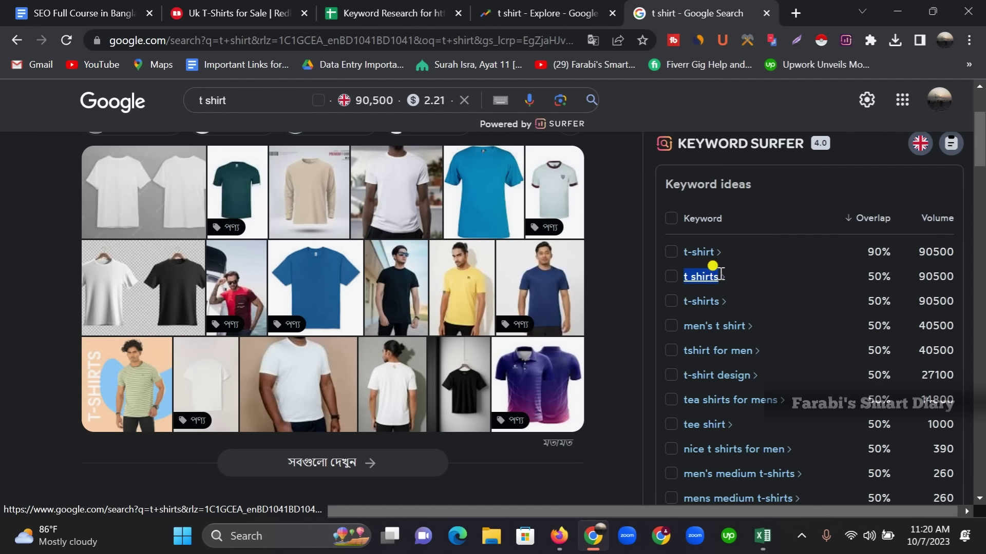
right_click(714, 270)
click(735, 181)
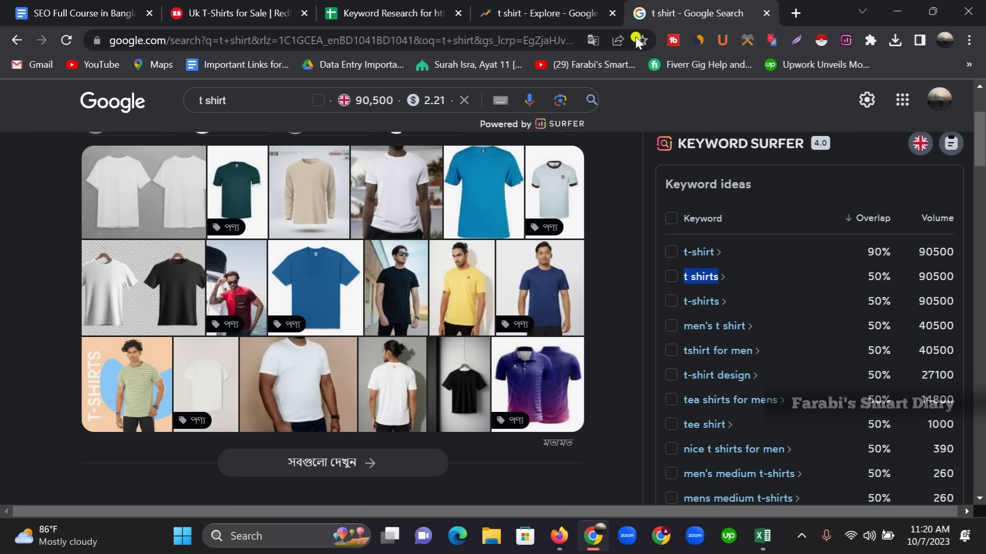
click(386, 12)
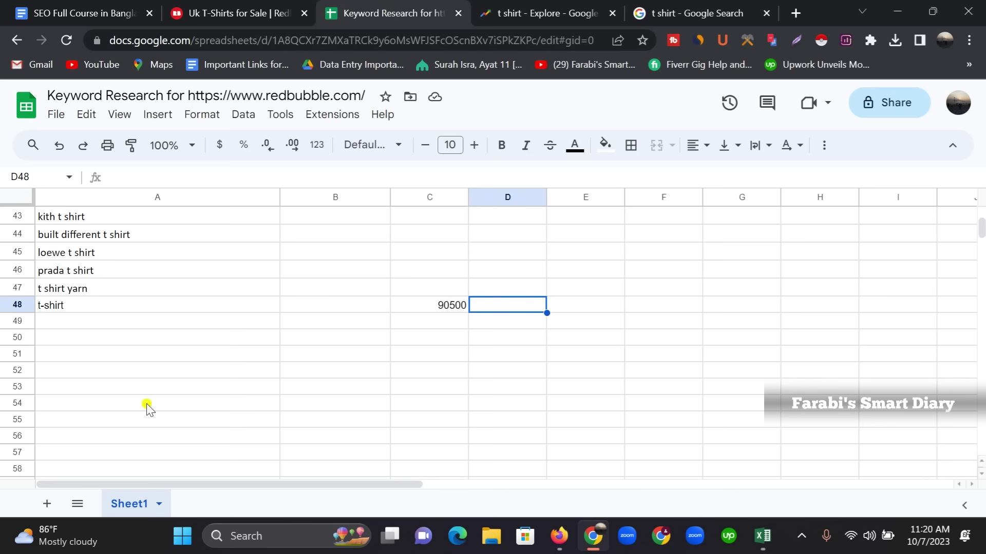
click(88, 320)
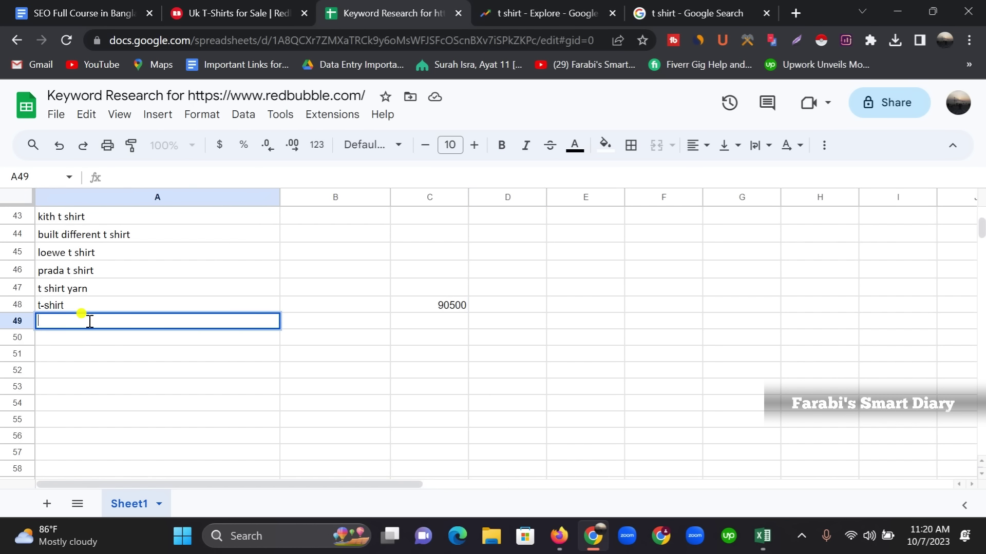
right_click(89, 322)
click(110, 202)
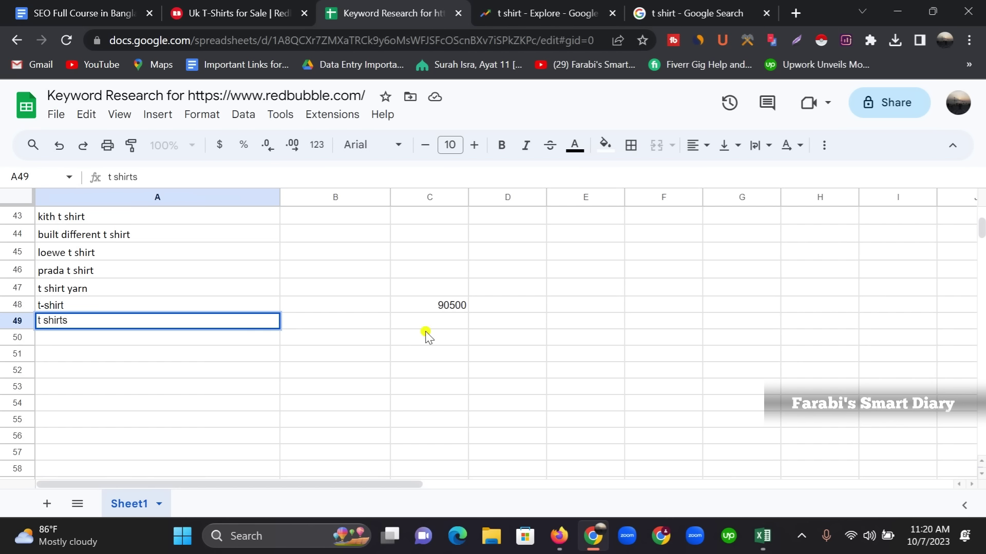
Check the volume of "t shirts" in Keyword Surfer and fill the 90500 from C48 down into C49
click(670, 14)
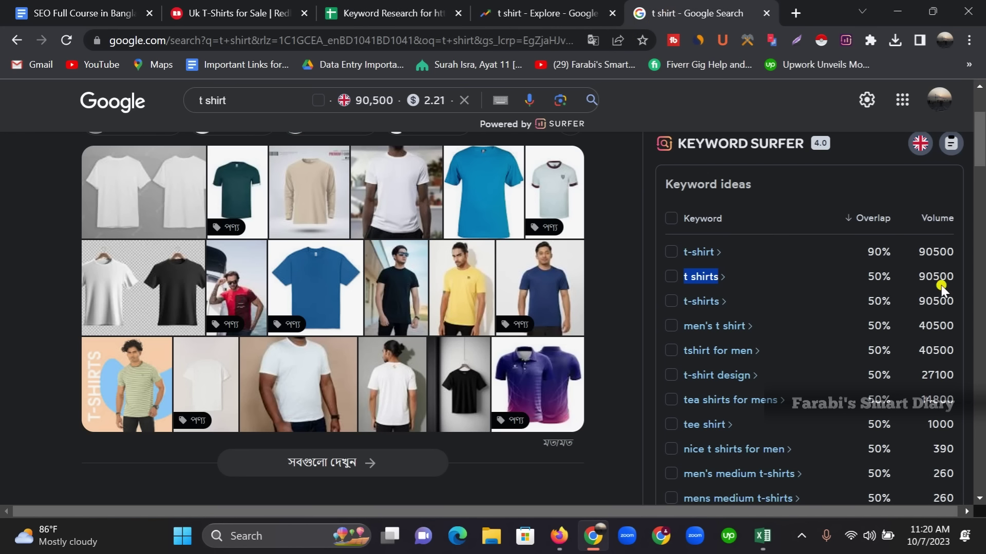
click(408, 17)
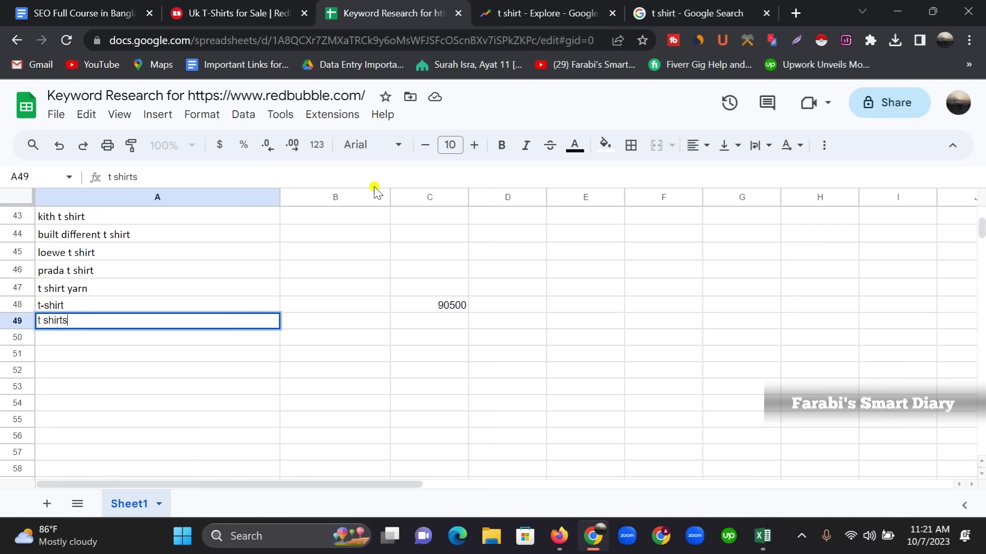
click(458, 310)
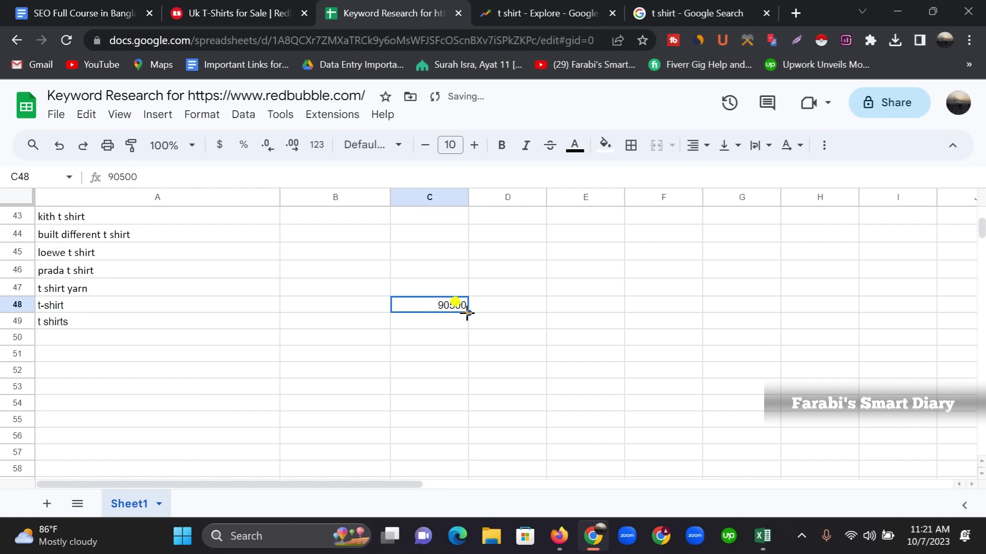
drag(467, 312, 467, 326)
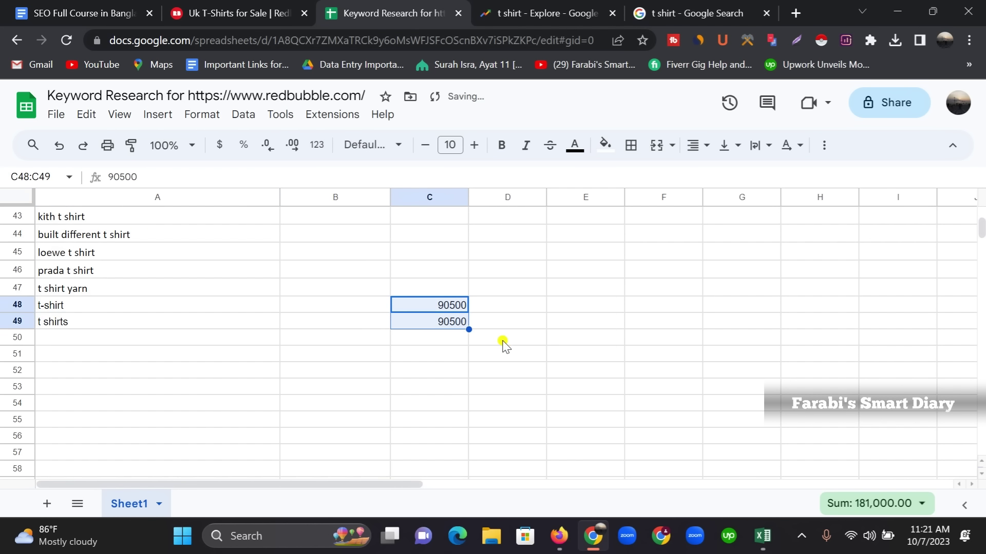
click(503, 342)
Copy the keyword "the north face easy t shirt" from the second page of Keyword Surfer ideas into cell A50
click(672, 12)
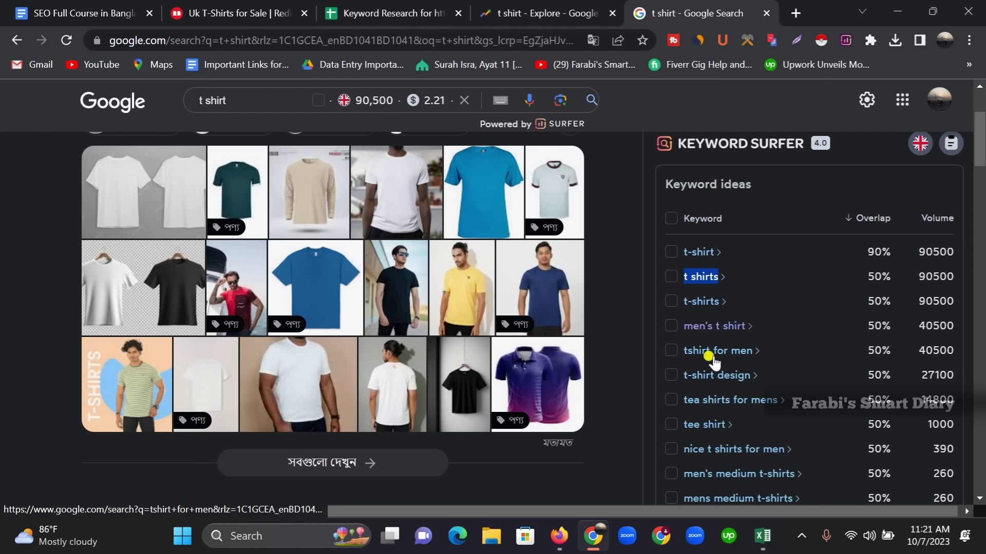
scroll(699, 349, down, 9)
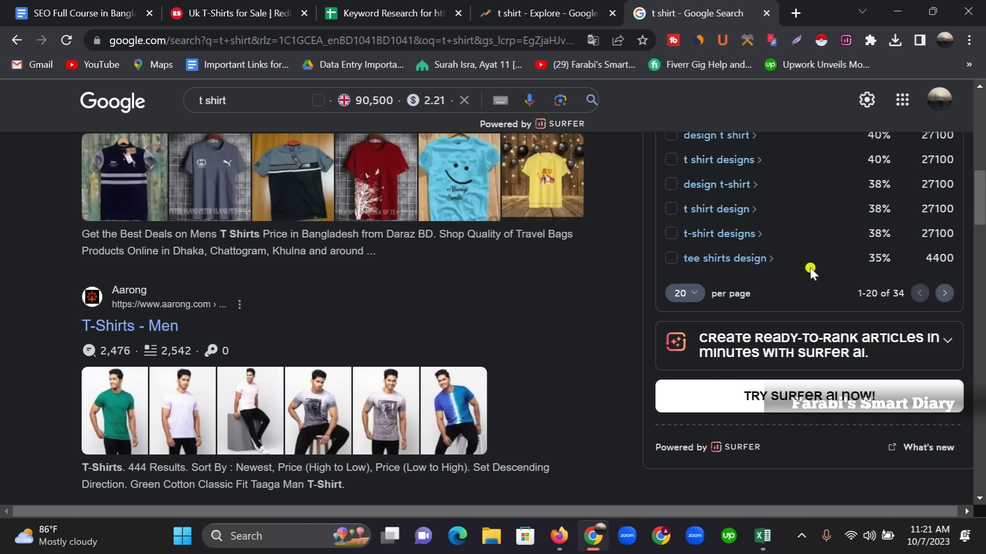
click(939, 301)
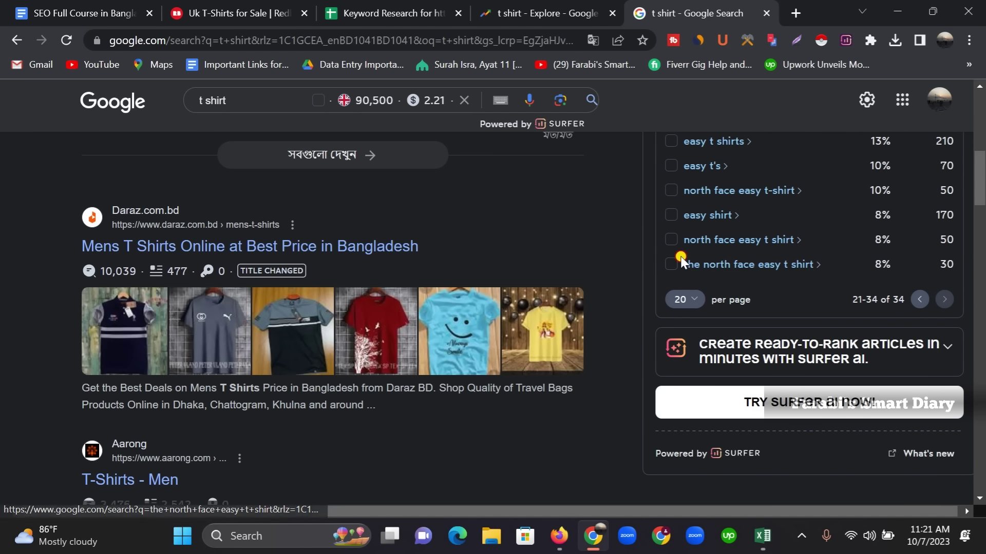
drag(684, 264, 799, 265)
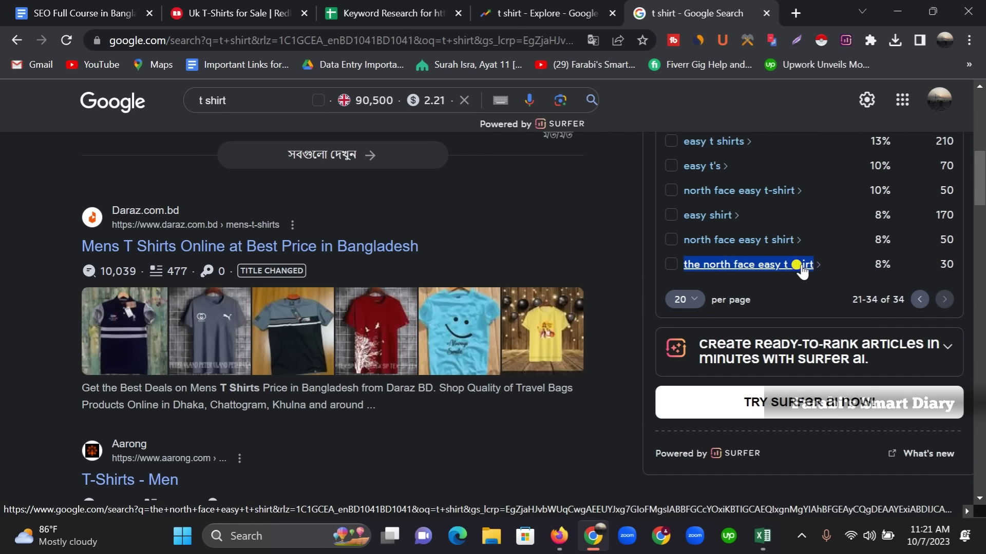
right_click(799, 266)
click(555, 193)
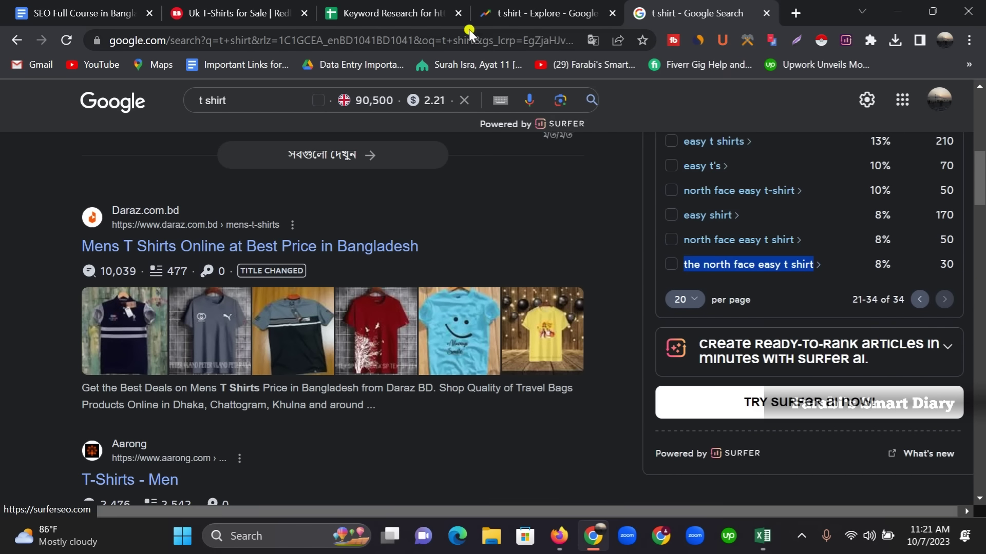
click(406, 11)
click(87, 338)
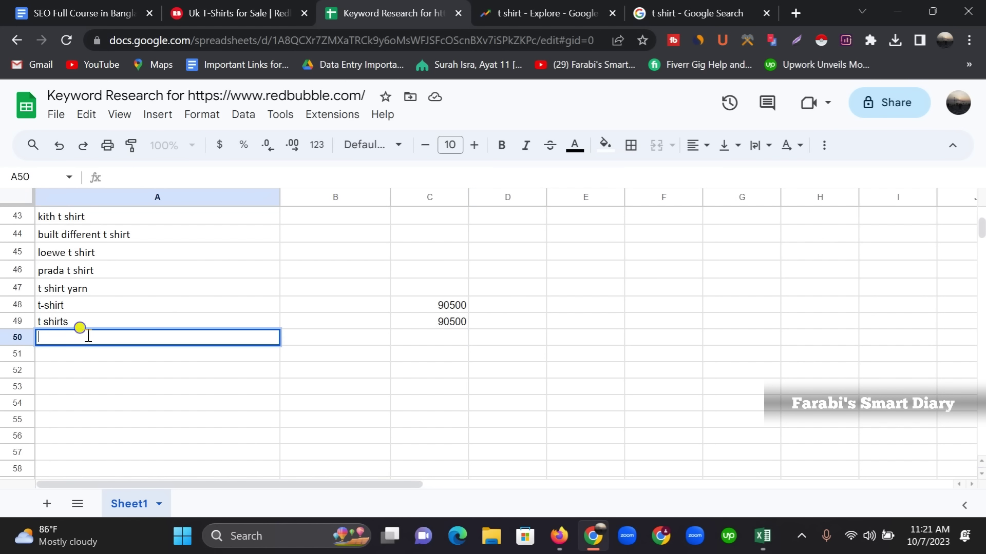
right_click(87, 338)
click(117, 220)
Copy the search volume 30 of "the north face easy t shirt" from Keyword Surfer into cell C50
click(701, 6)
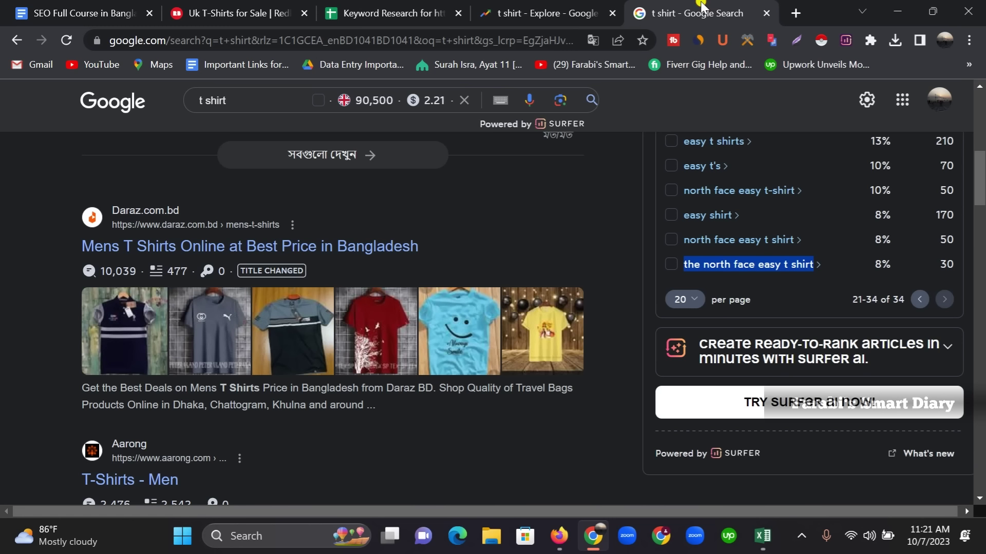
drag(938, 263, 951, 264)
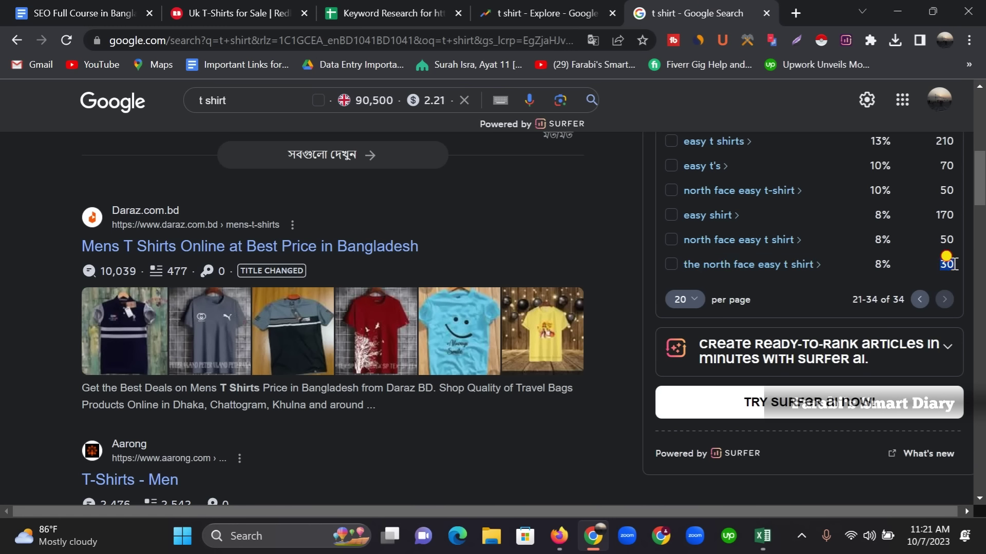
right_click(944, 263)
click(786, 277)
click(383, 17)
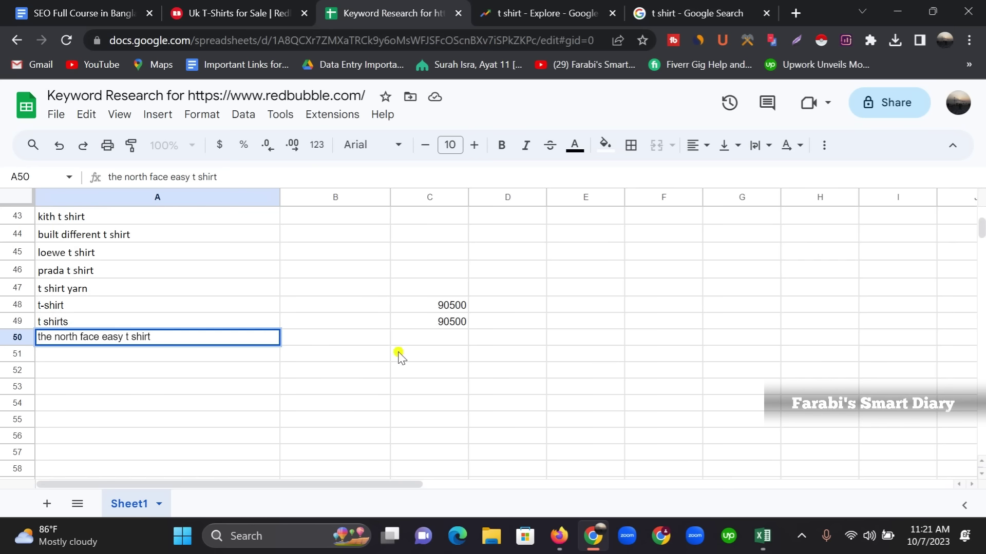
double_click(442, 336)
right_click(443, 336)
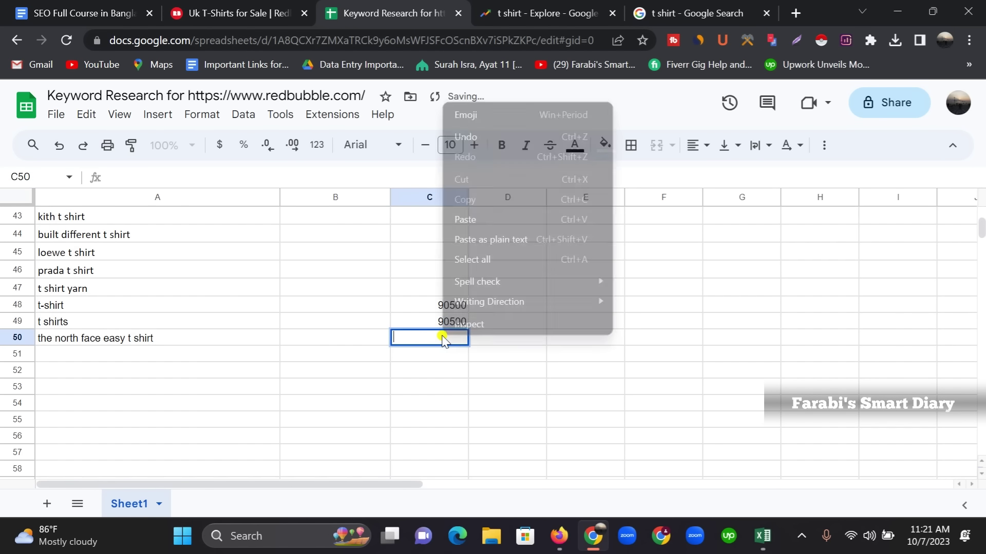
click(464, 220)
click(490, 343)
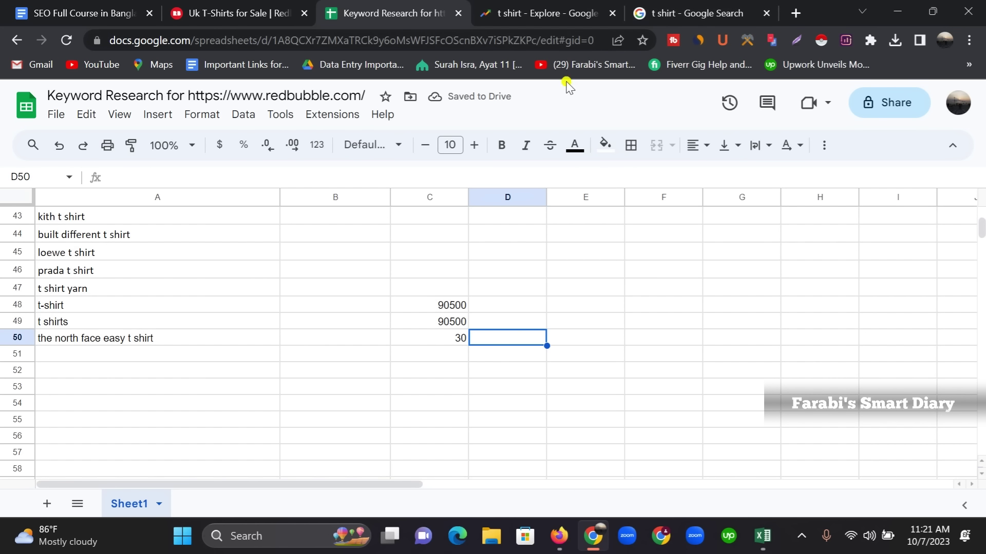
click(672, 14)
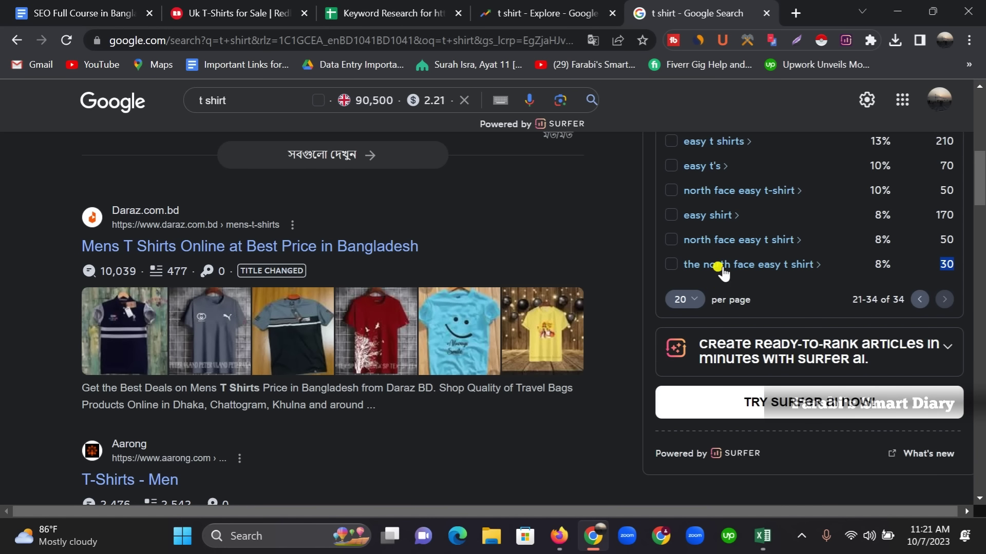
click(414, 14)
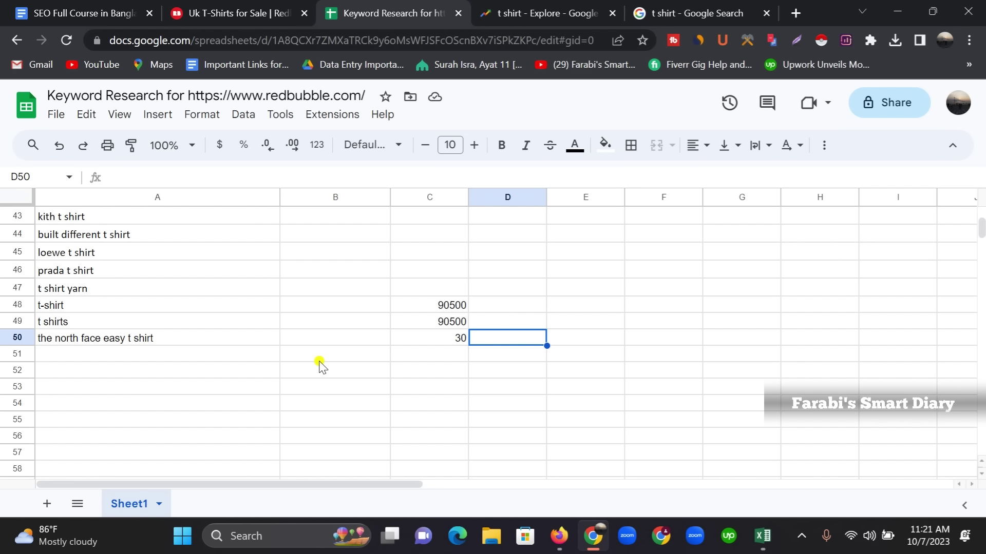
Open google.co.uk in a new browser tab by looking up "google uk", and search it for "t shirt"
click(796, 13)
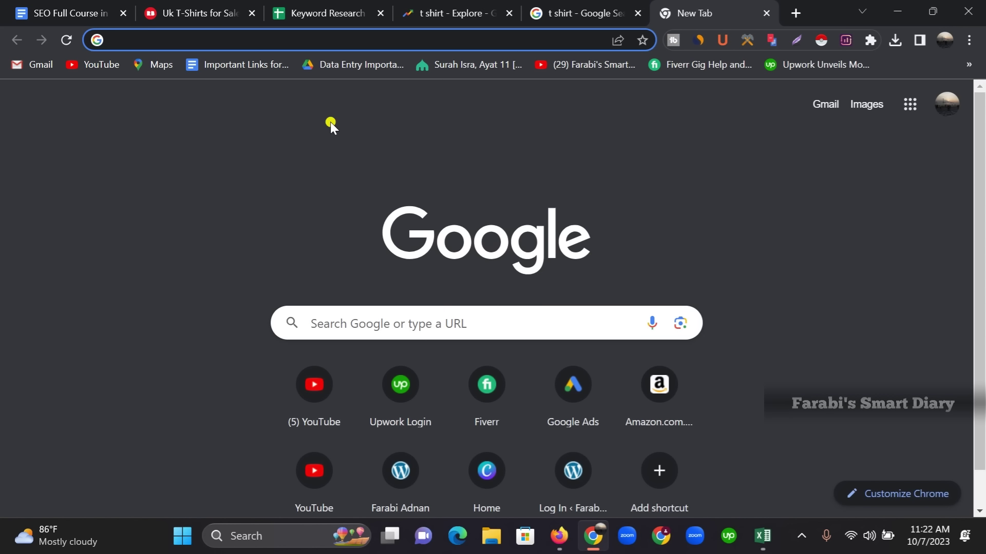
click(365, 330)
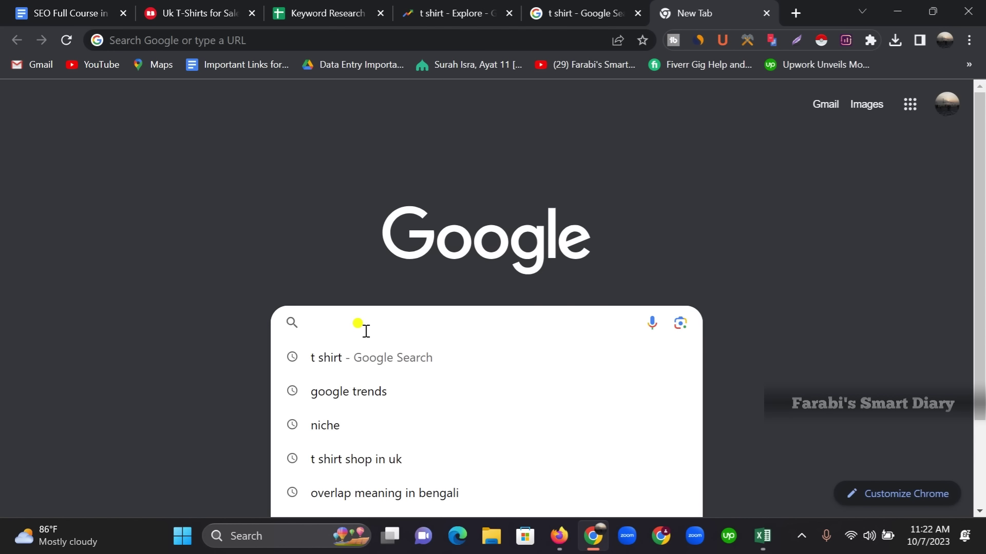
text(google u)
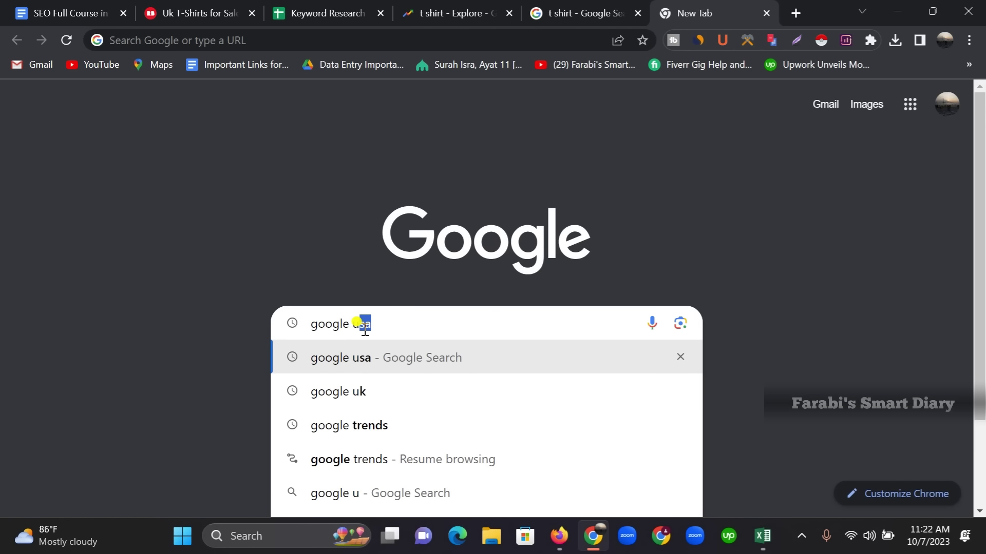
text(k)
key(Return)
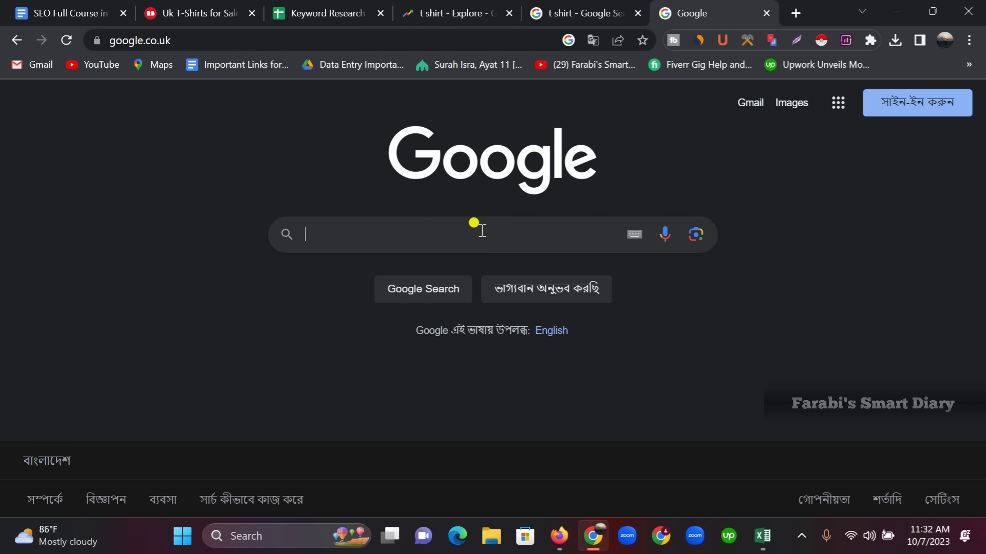
text(t shirt)
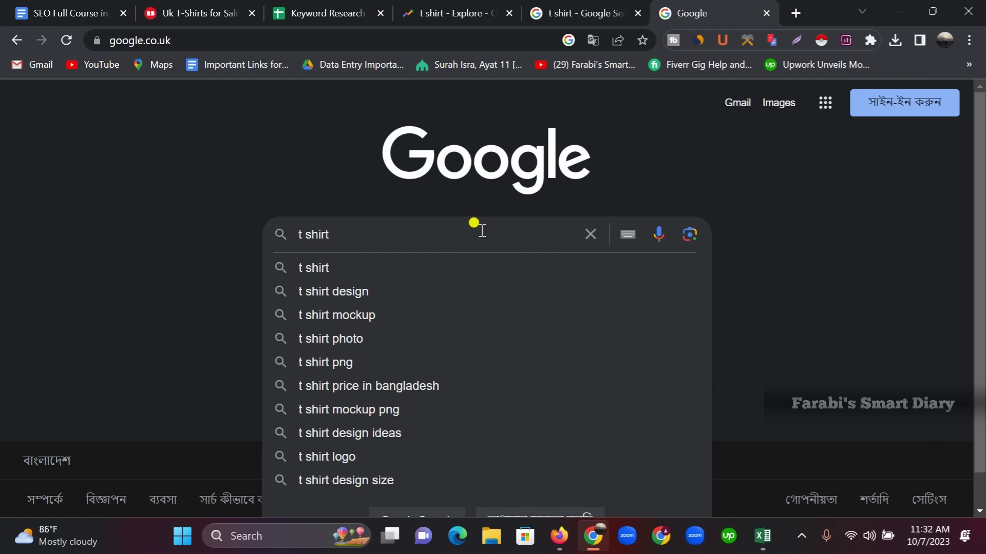
key(Return)
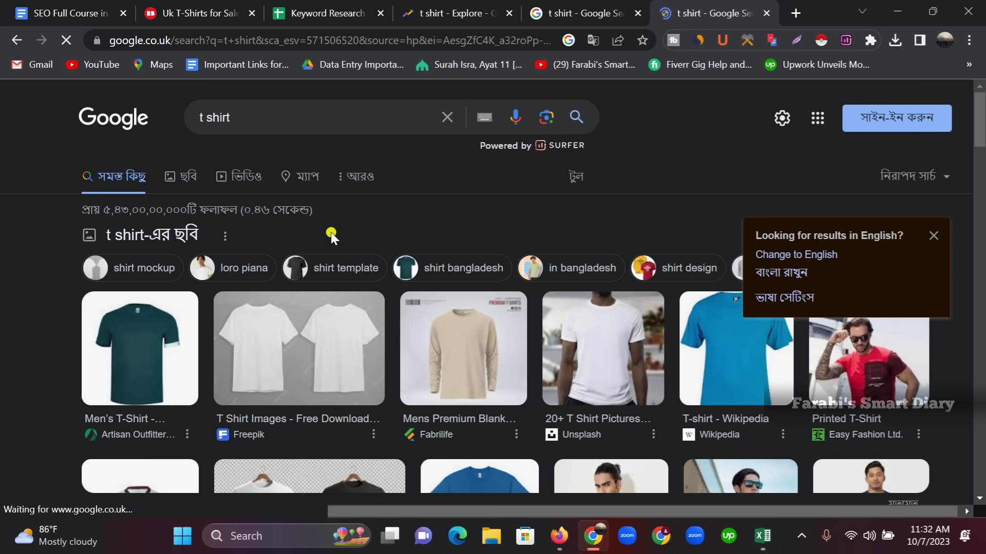
Open the related search "easy t-shirt" from the Google UK results in a new tab and switch to it
scroll(330, 232, down, 3)
scroll(331, 241, down, 15)
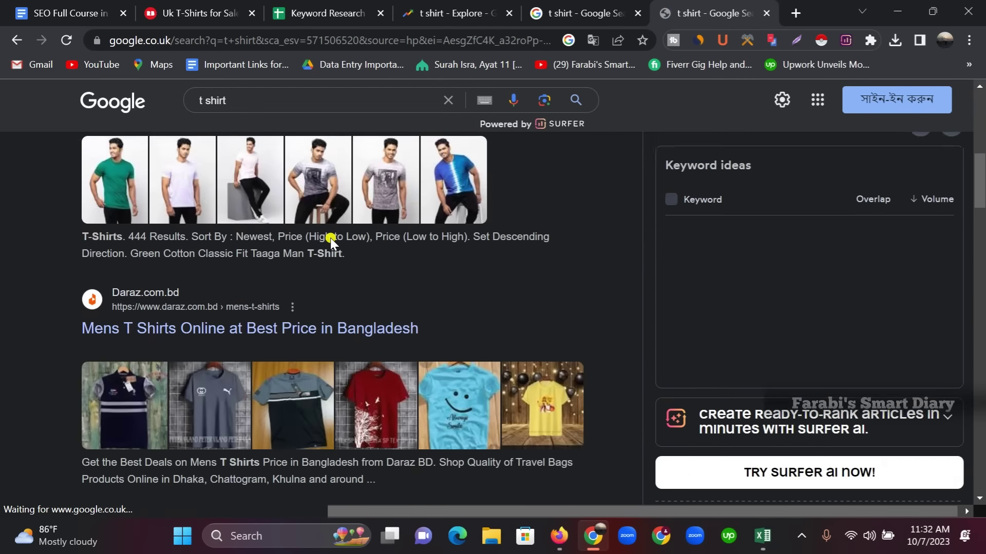
scroll(330, 240, down, 10)
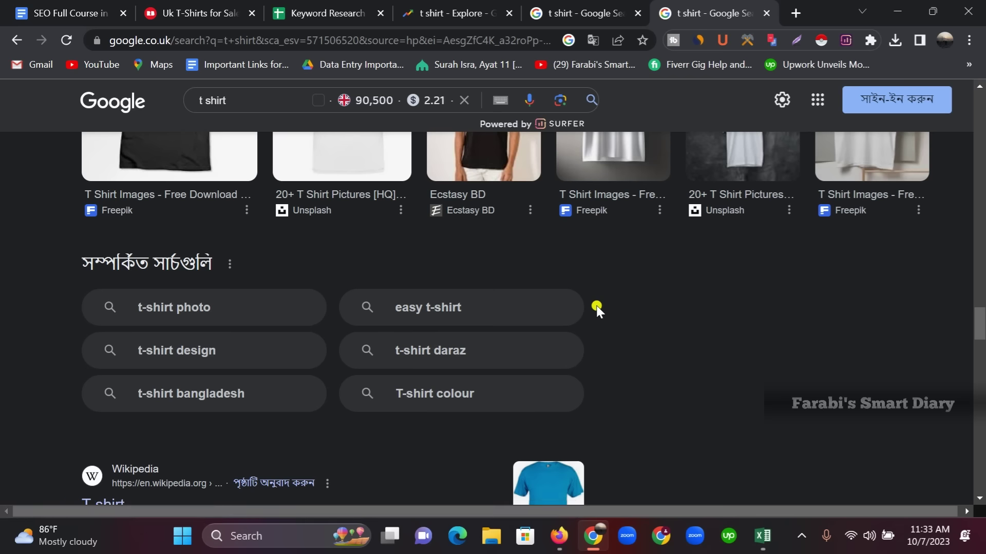
right_click(429, 311)
click(456, 322)
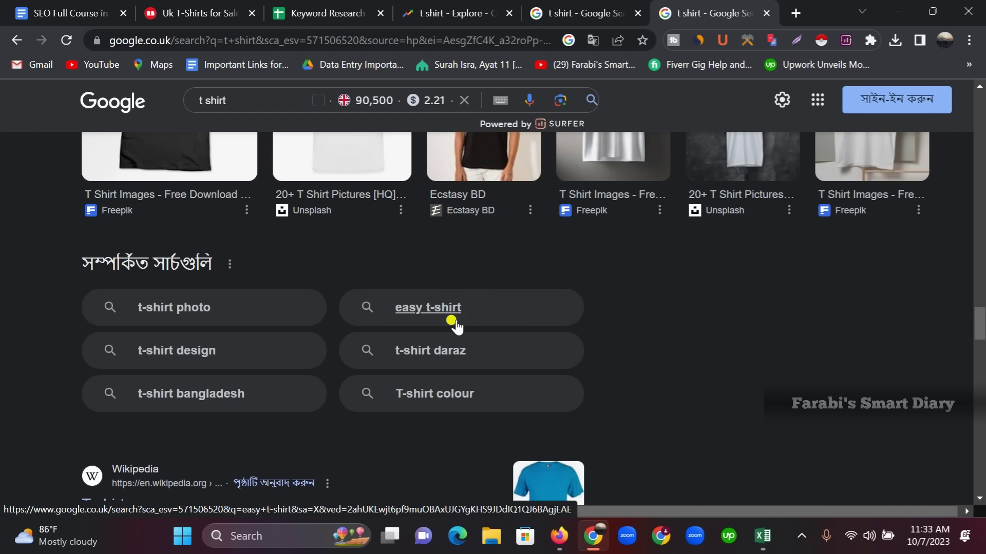
click(704, 15)
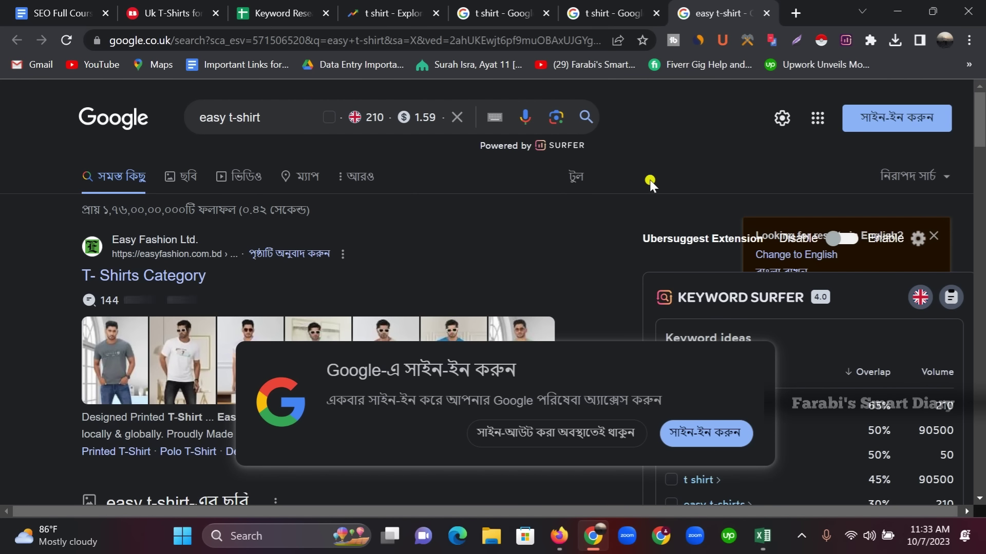
Copy the keyword "easy t-shirt" from the Google search box and search the spreadsheet for it as a duplicate check
drag(262, 117, 212, 117)
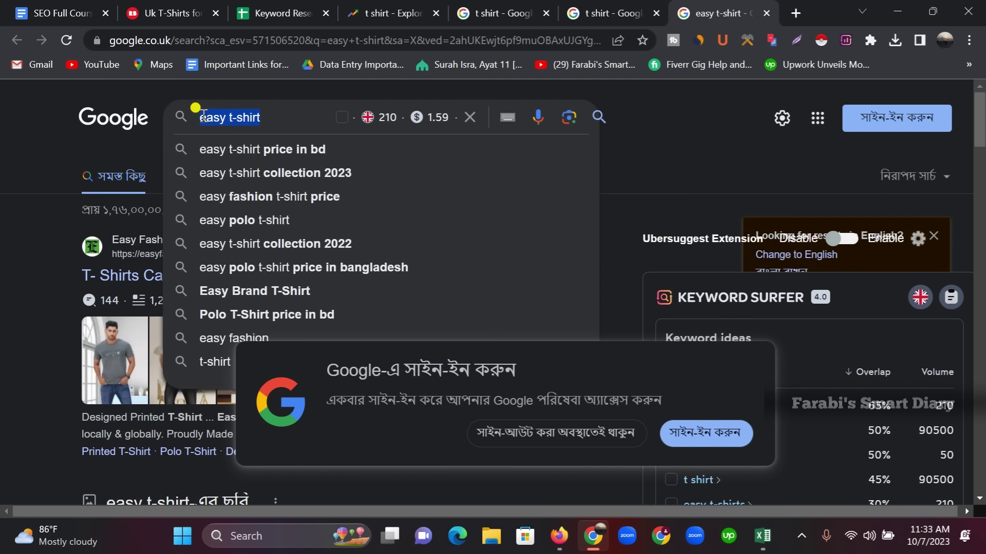
right_click(226, 118)
click(238, 172)
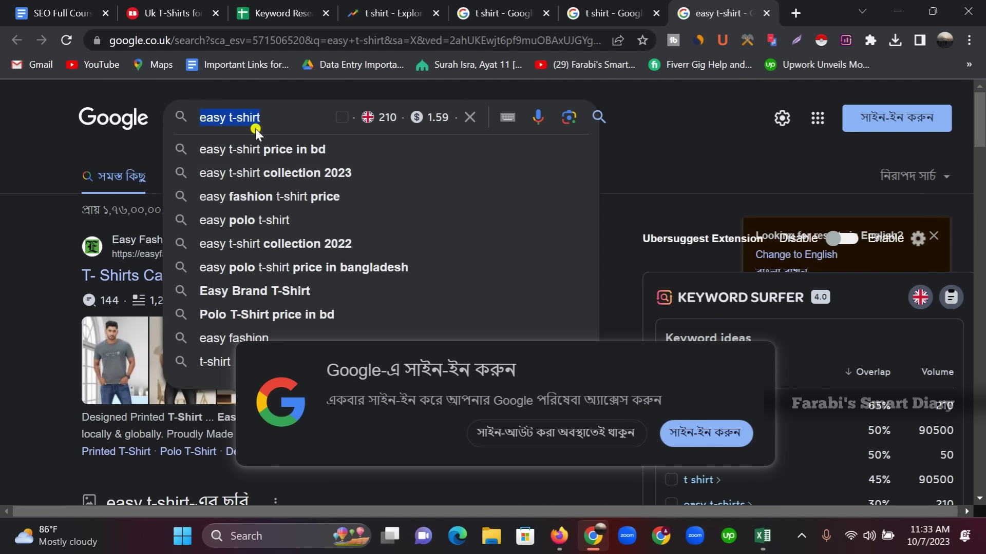
click(288, 11)
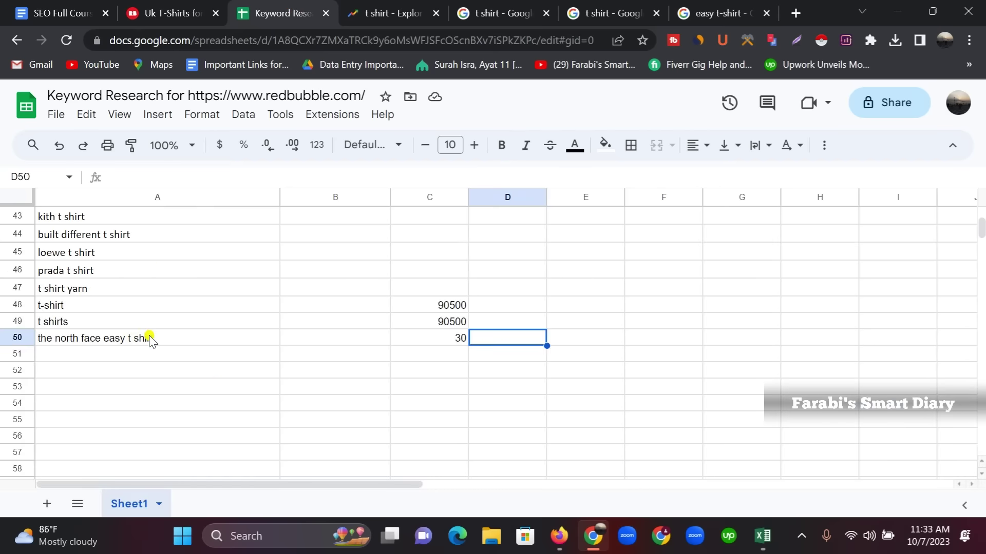
scroll(214, 349, up, 2)
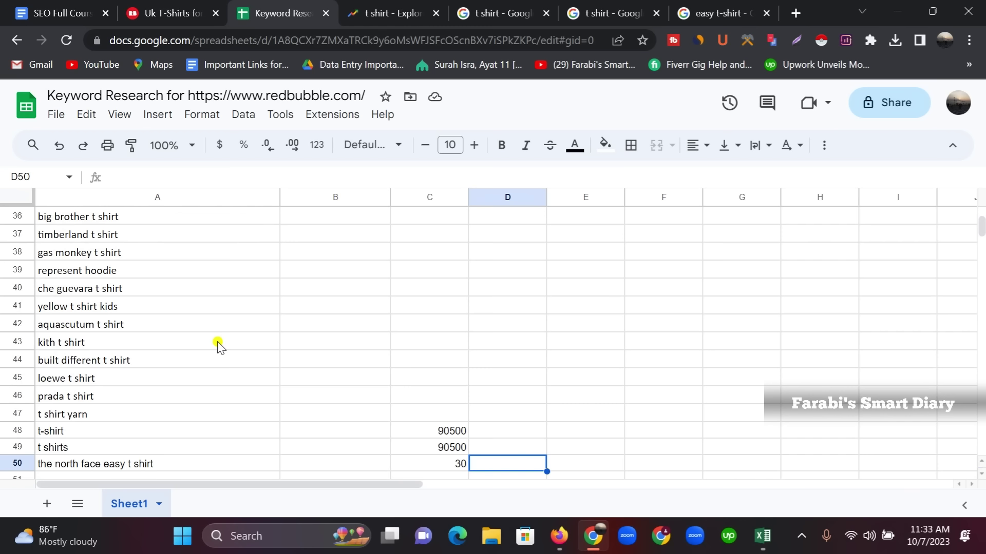
key(ctrl+f)
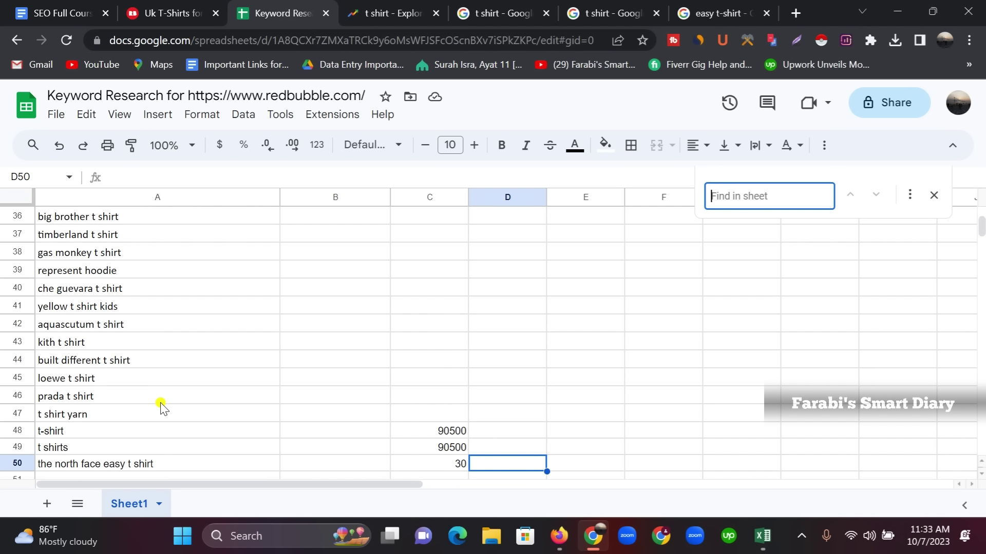
right_click(751, 199)
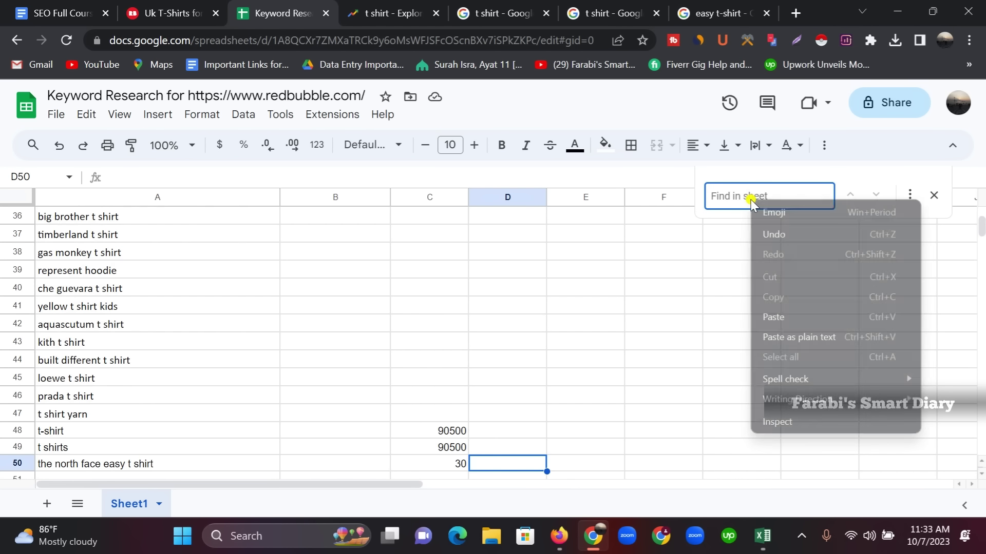
click(775, 317)
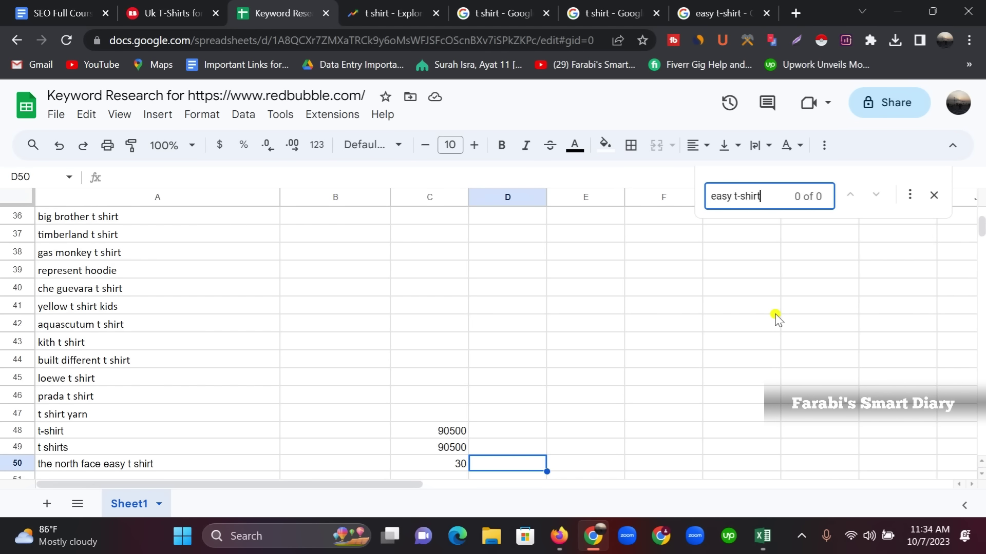
Look through the keywords already listed and enter "easy t-shirt" in cell A51
scroll(231, 345, up, 7)
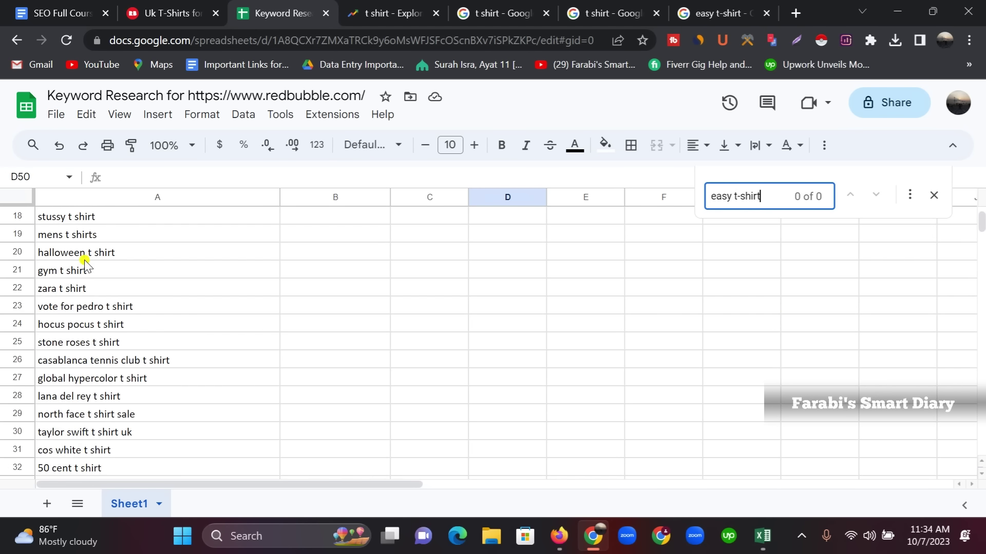
scroll(108, 277, up, 5)
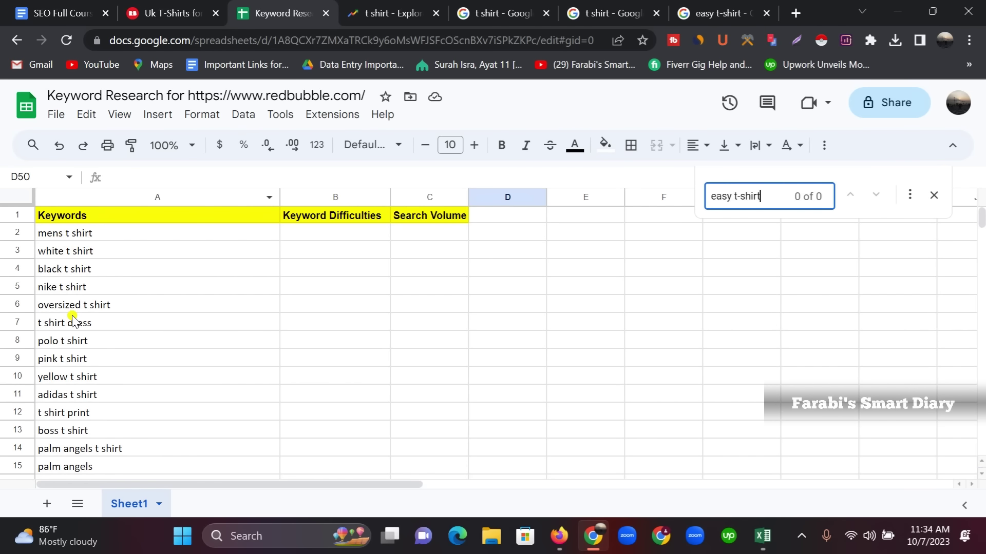
scroll(72, 319, down, 2)
scroll(97, 381, down, 5)
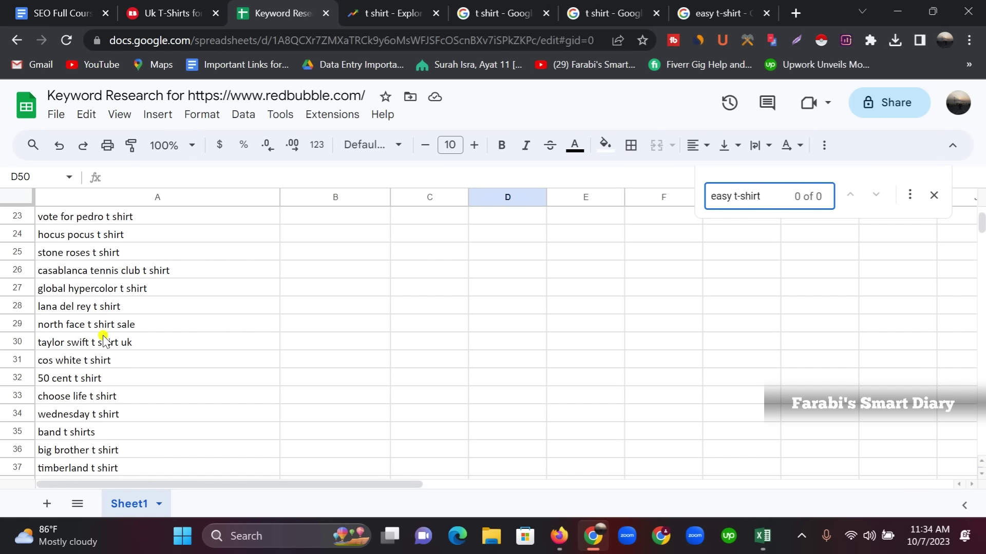
scroll(103, 340, down, 5)
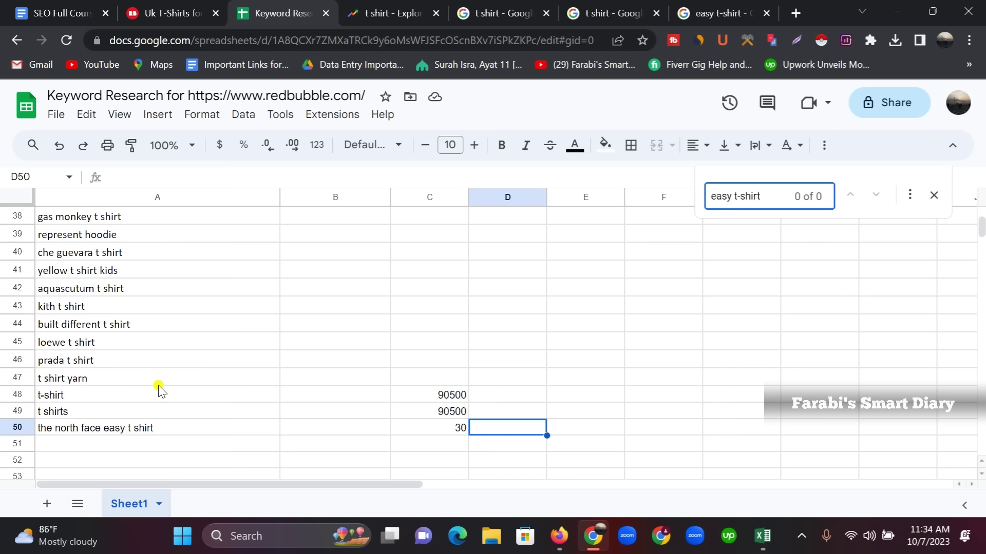
click(71, 450)
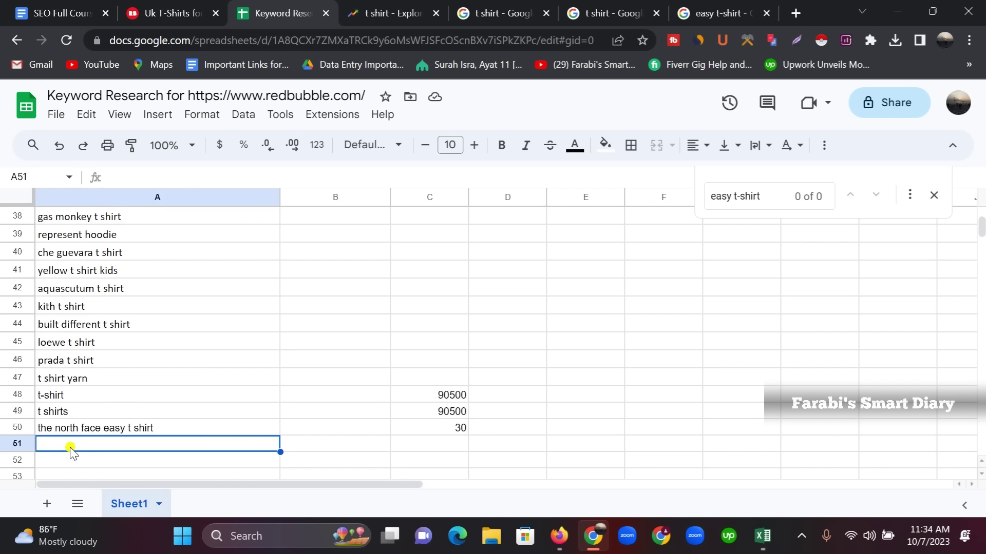
text(easy t-shirt)
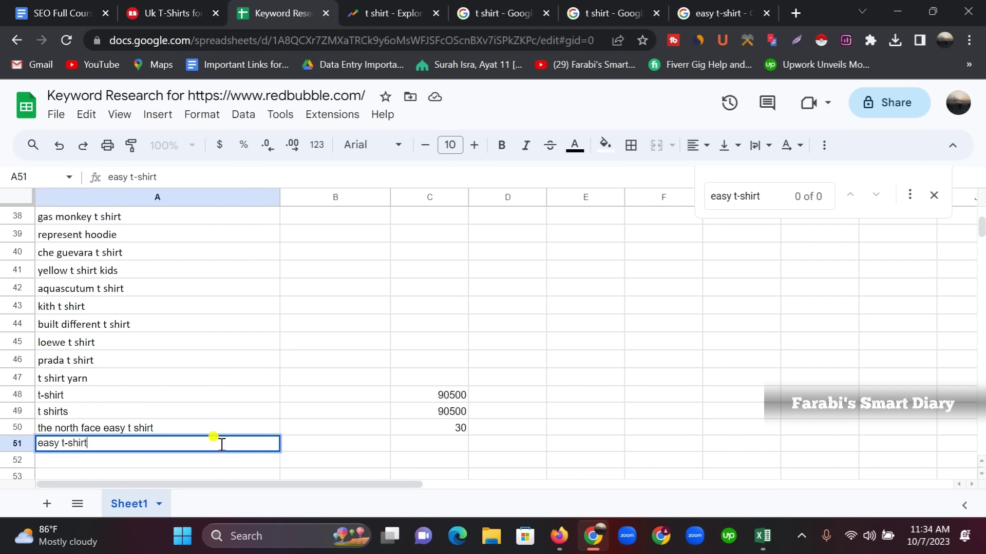
Copy the UK search volume 210 of "easy t-shirt" from the Google results page into cell C51
click(443, 448)
click(698, 11)
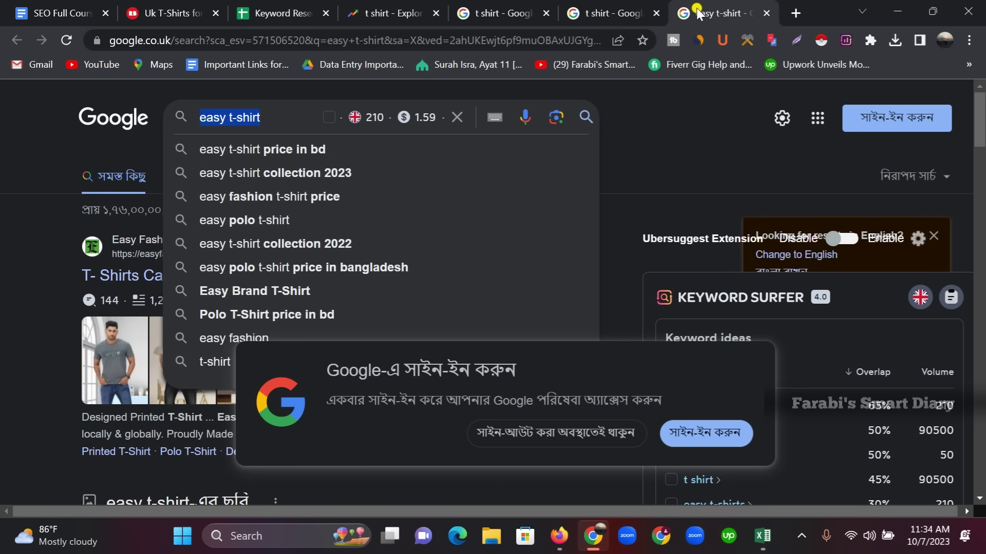
double_click(374, 117)
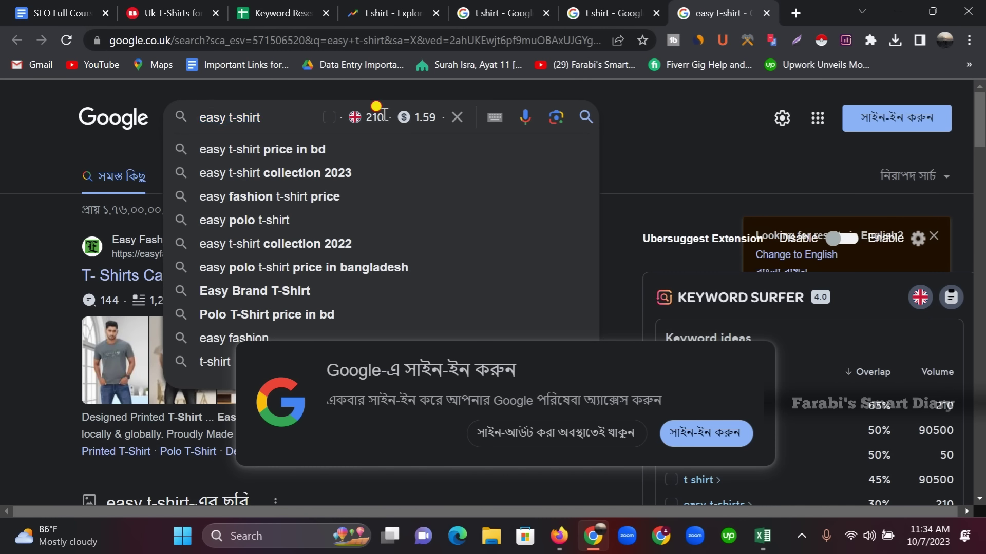
right_click(375, 119)
click(393, 134)
click(293, 15)
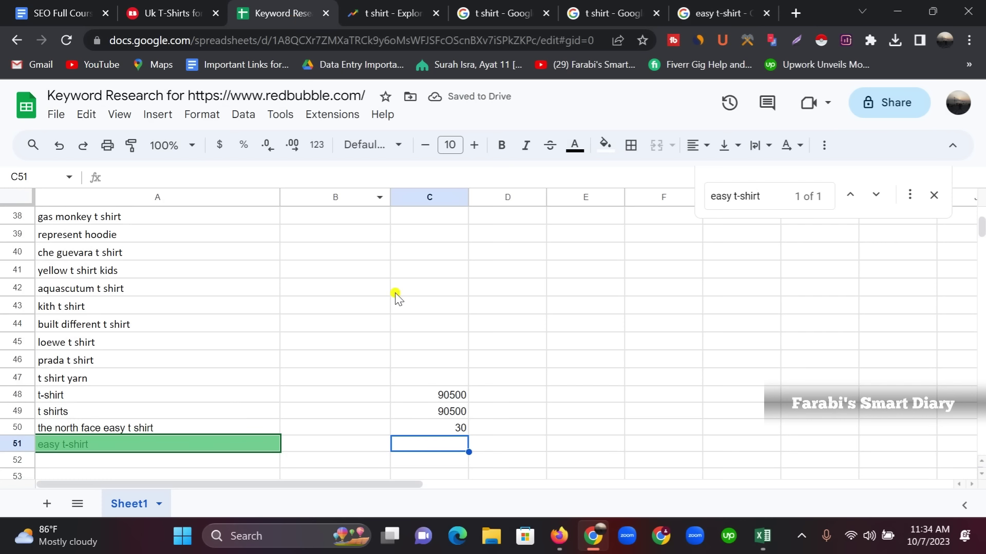
right_click(439, 445)
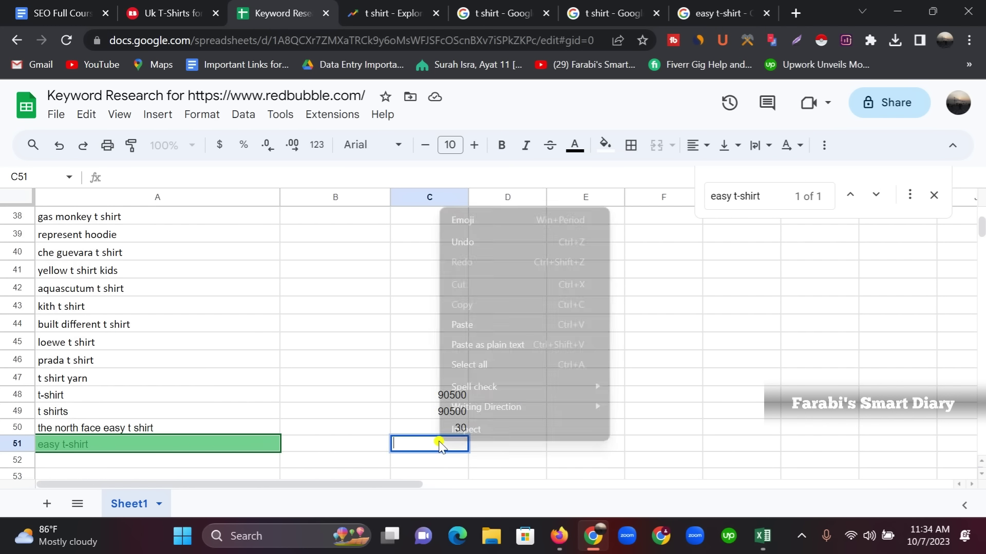
click(469, 323)
key(Return)
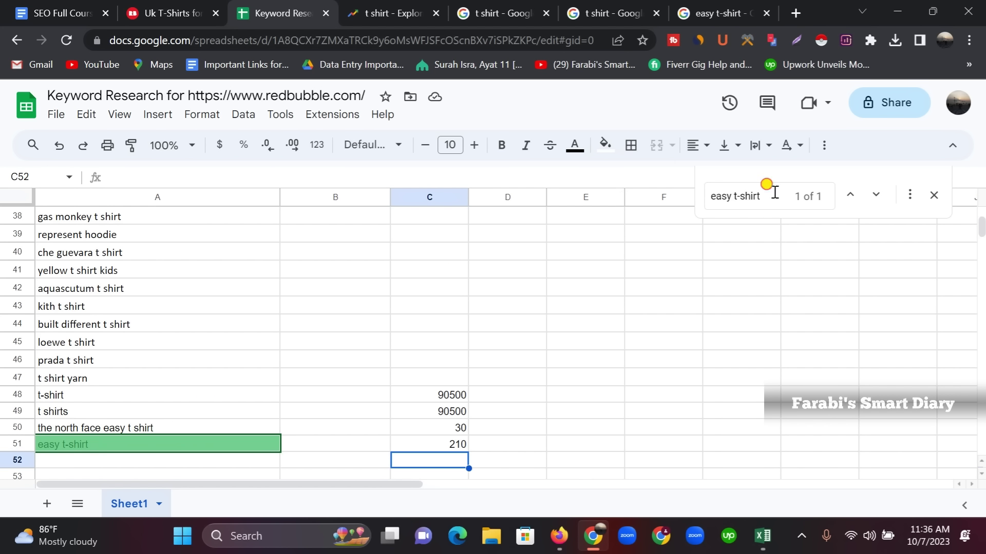
Clear the "easy t-shirt" search text from the find box so the match highlight in the sheet is removed
drag(774, 192, 709, 199)
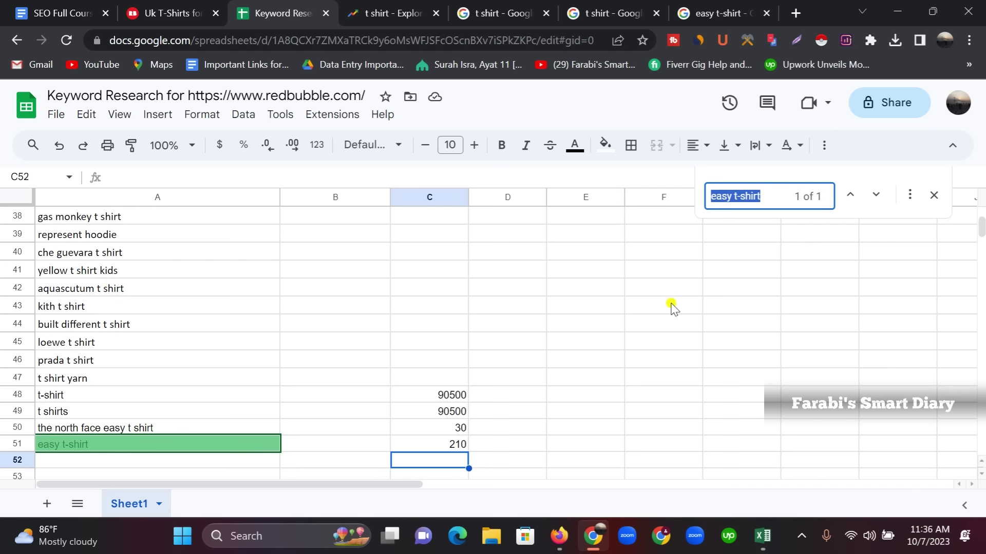
key(BackSpace)
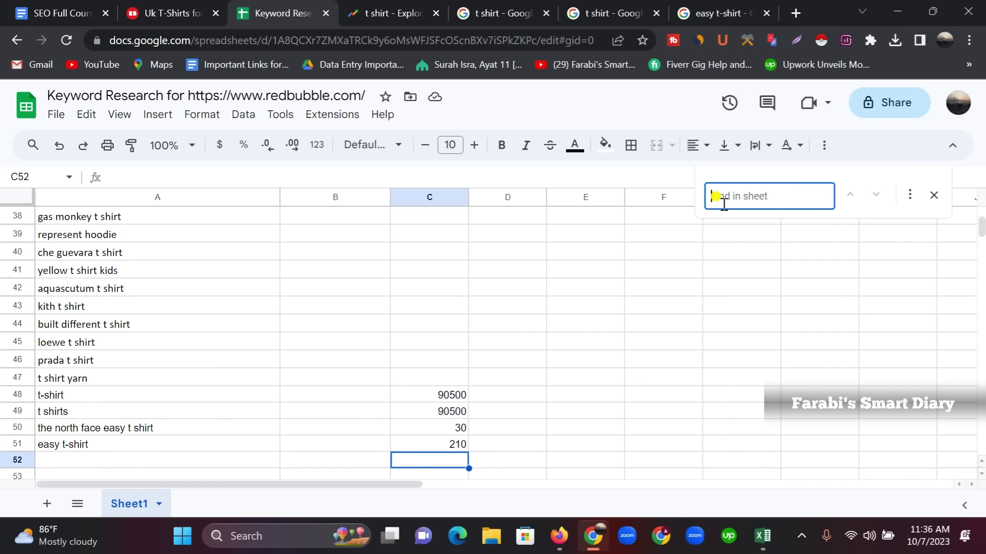
click(695, 292)
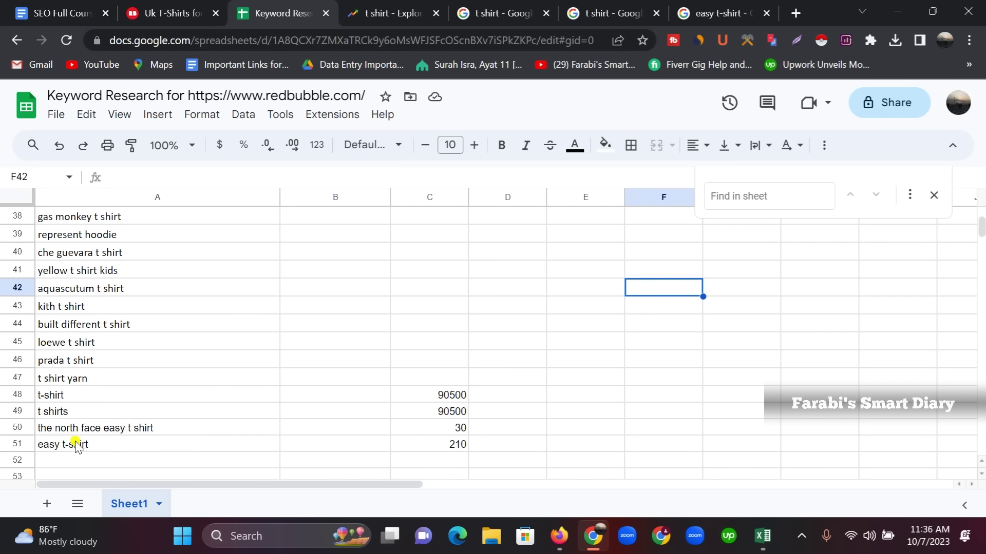
Return to the "easy t-shirt" Google results, dismiss the sign-in prompt and examine the Keyword Surfer ideas with their search volumes
click(716, 14)
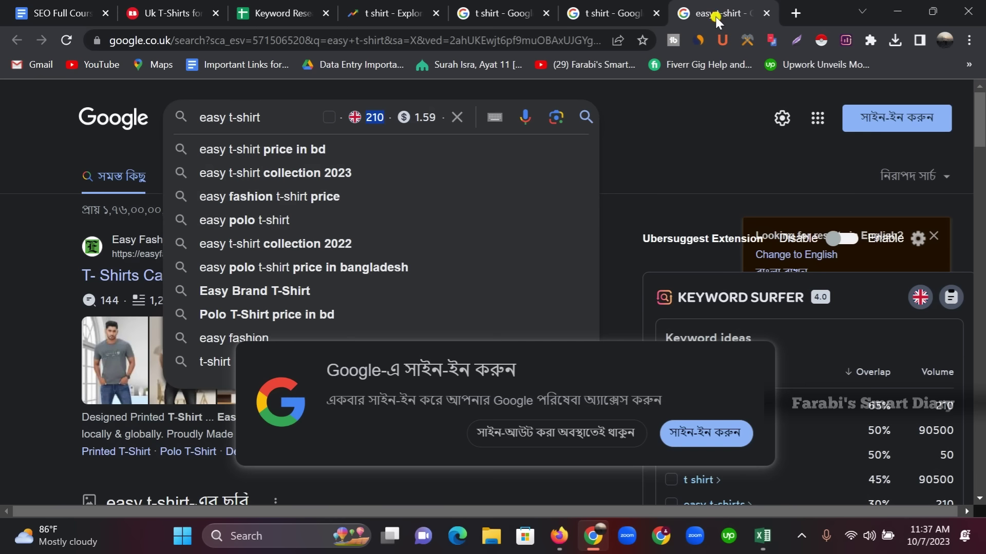
click(623, 310)
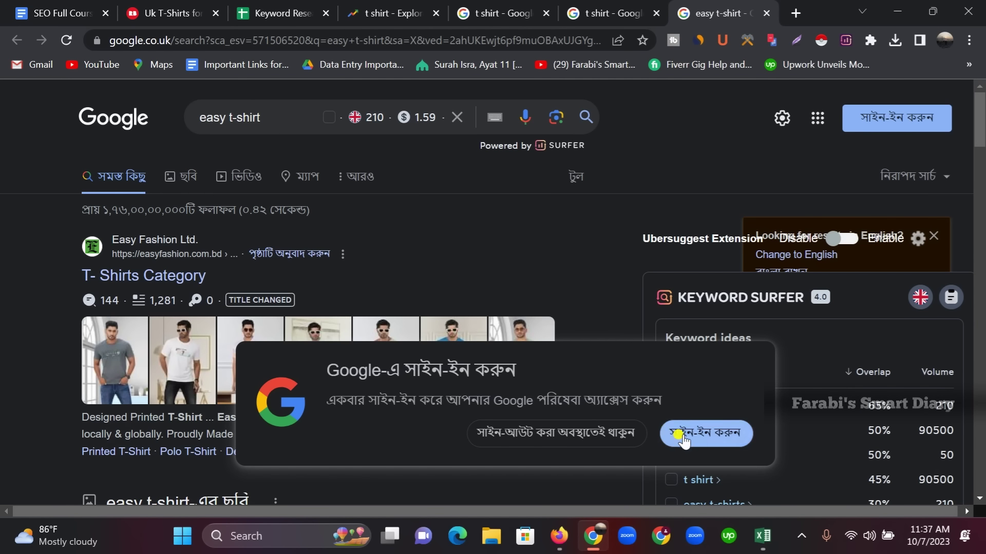
click(584, 439)
scroll(839, 334, down, 3)
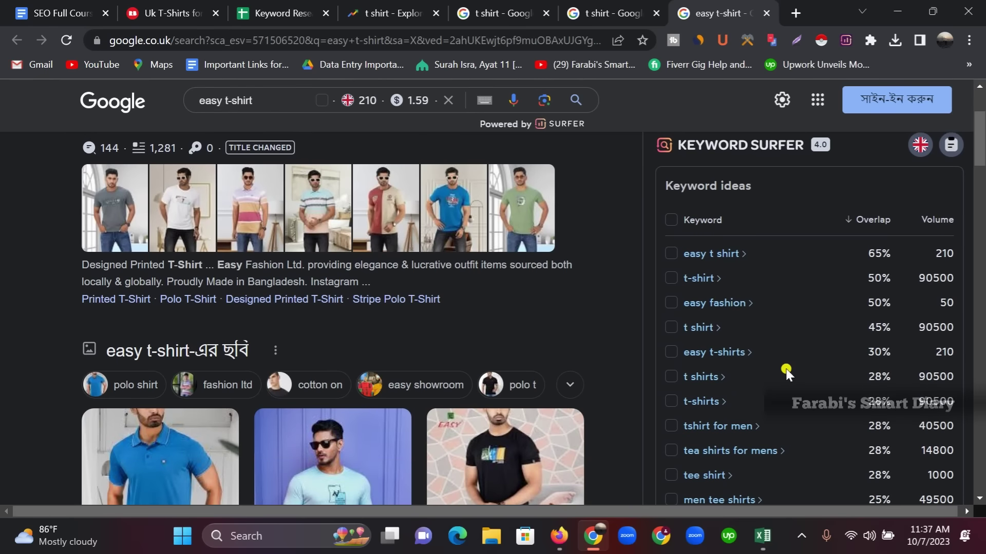
scroll(715, 354, down, 6)
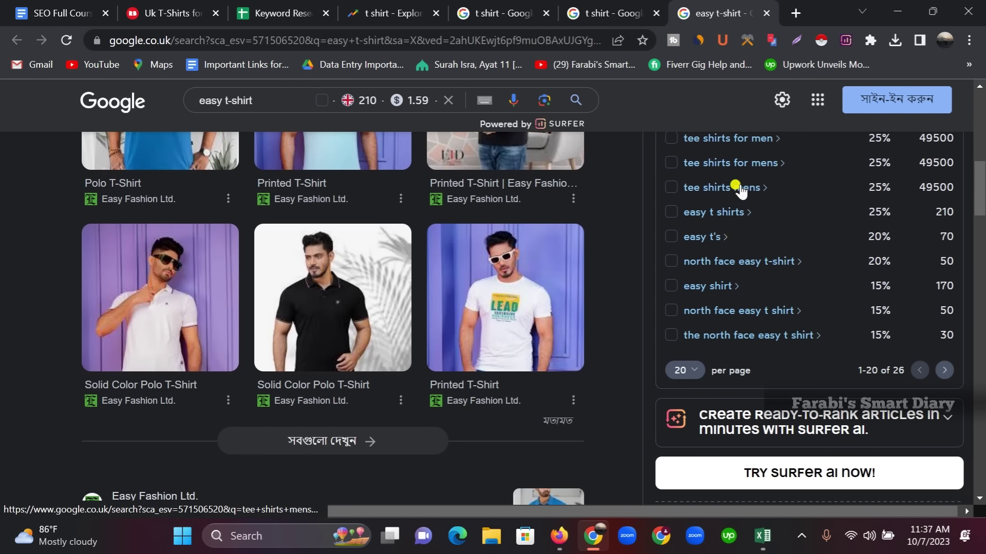
scroll(757, 321, up, 6)
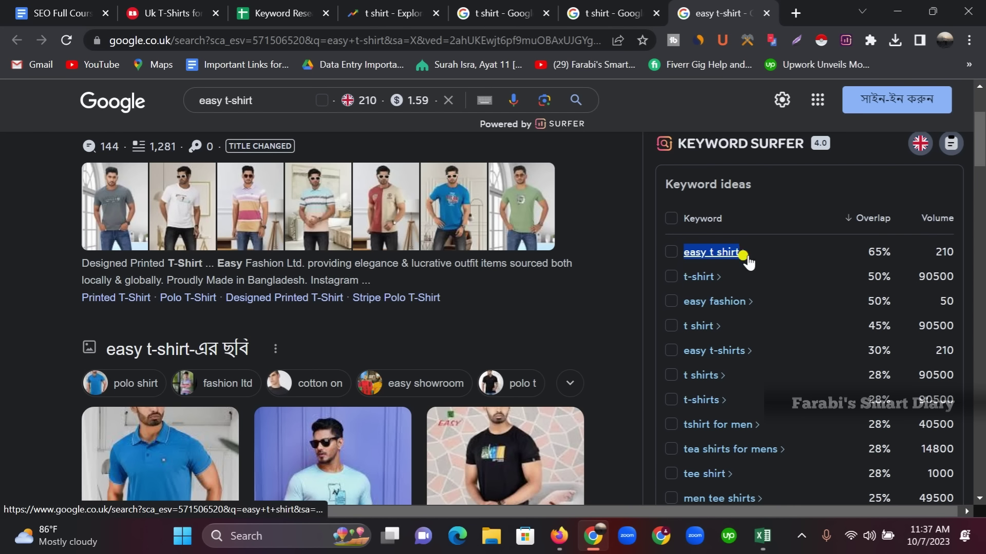
drag(932, 251, 959, 255)
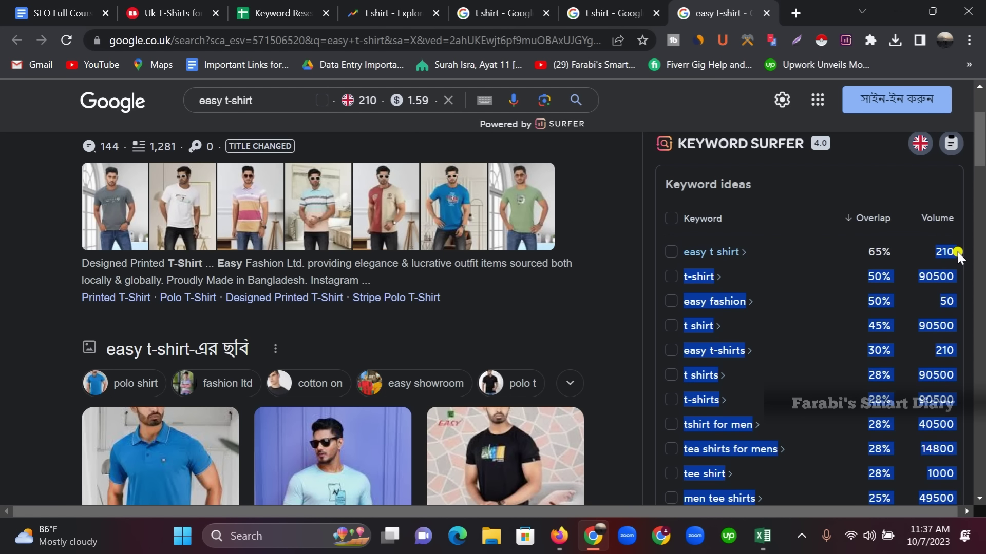
Switch to the keyword spreadsheet and locate the next empty keyword and search volume cells, A52 and C52
click(285, 14)
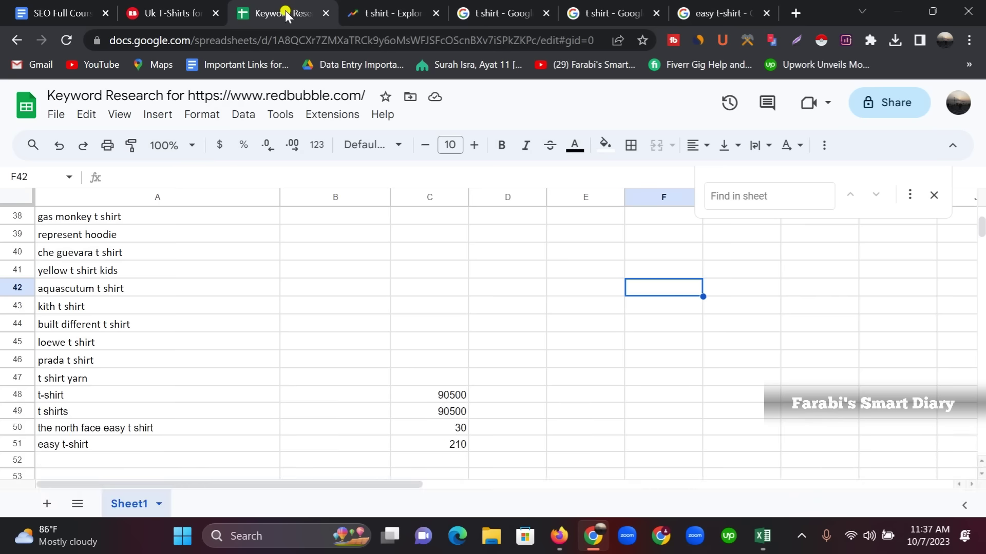
scroll(46, 407, down, 3)
click(76, 335)
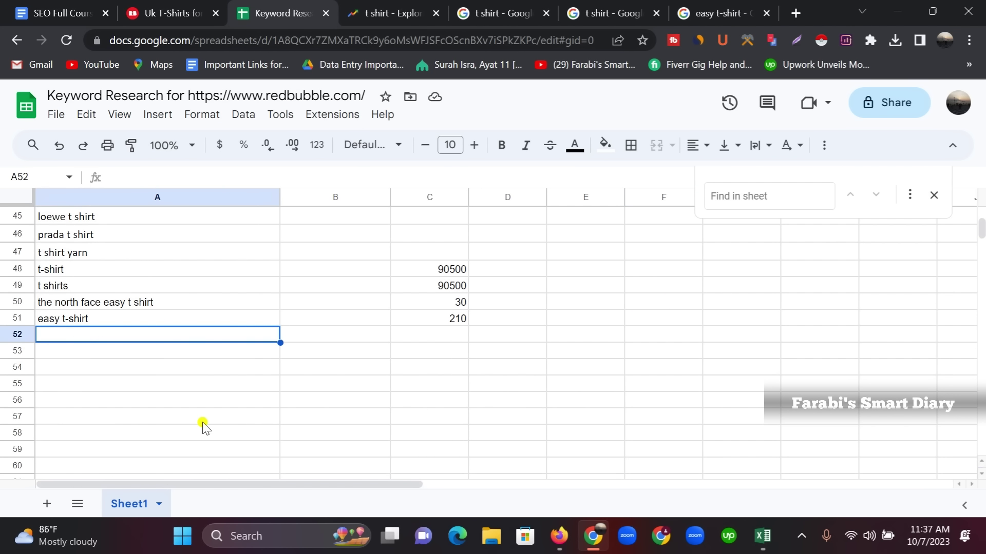
click(443, 335)
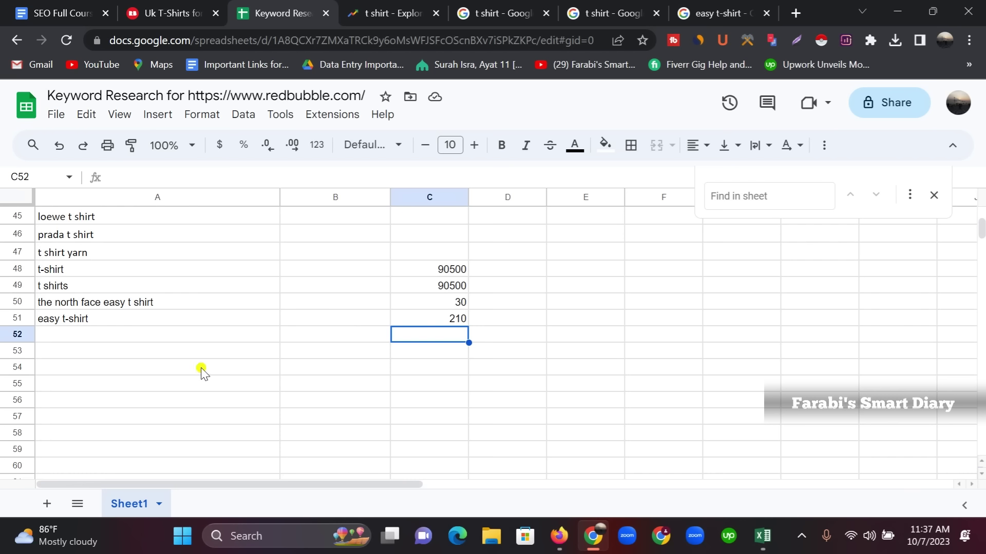
Examine the related searches on the "t shirt" and "easy t-shirt" Google results pages for further keyword ideas
click(606, 15)
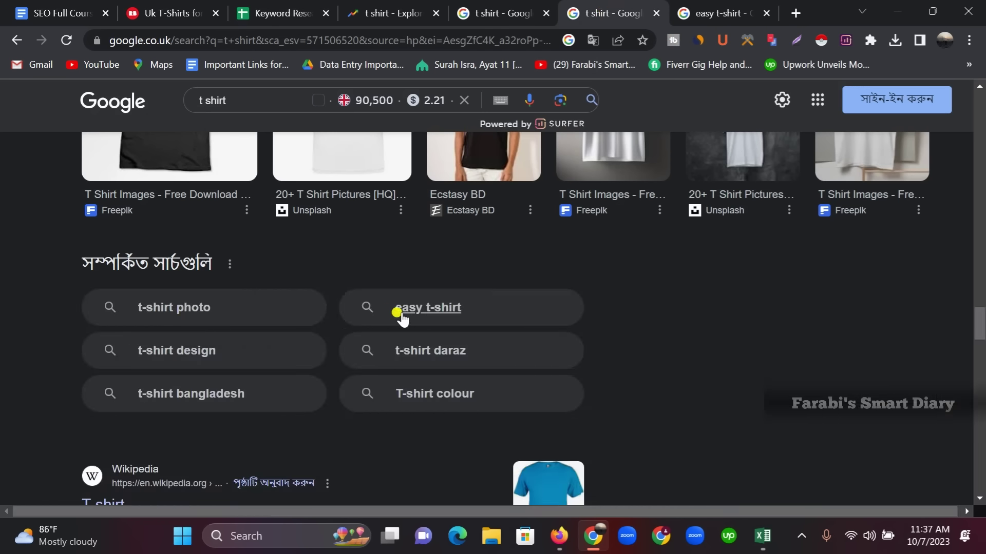
click(724, 14)
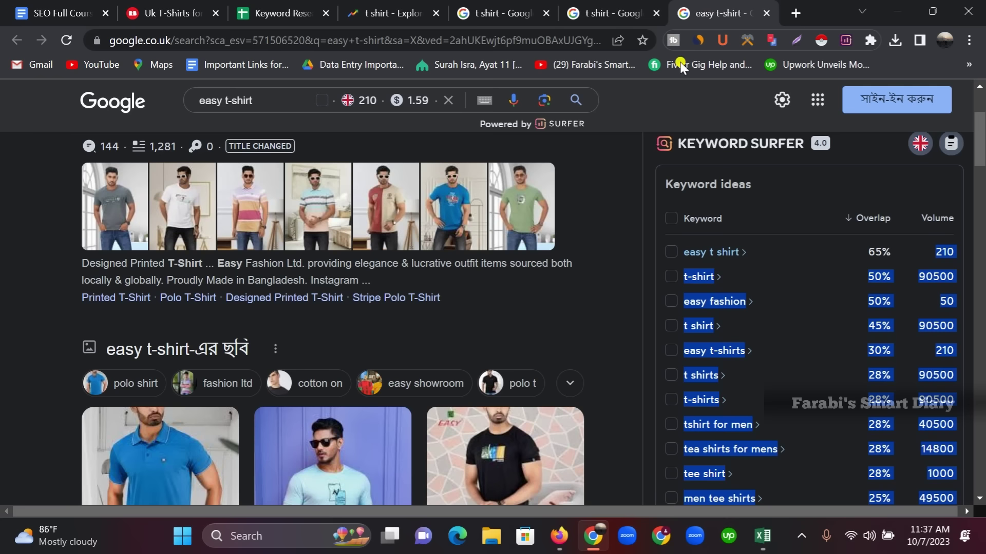
scroll(601, 195, down, 15)
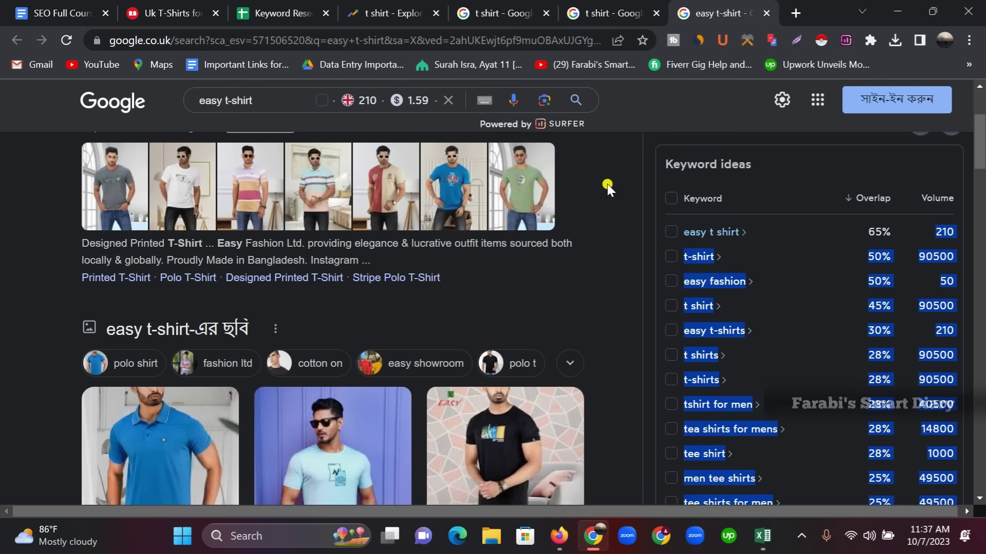
scroll(598, 210, down, 5)
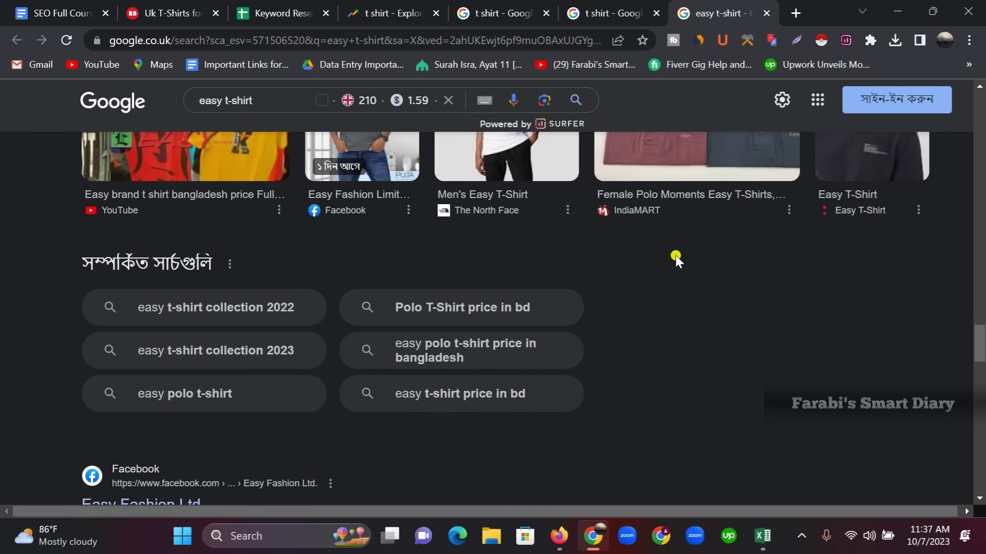
scroll(714, 470, up, 1)
scroll(714, 470, up, 15)
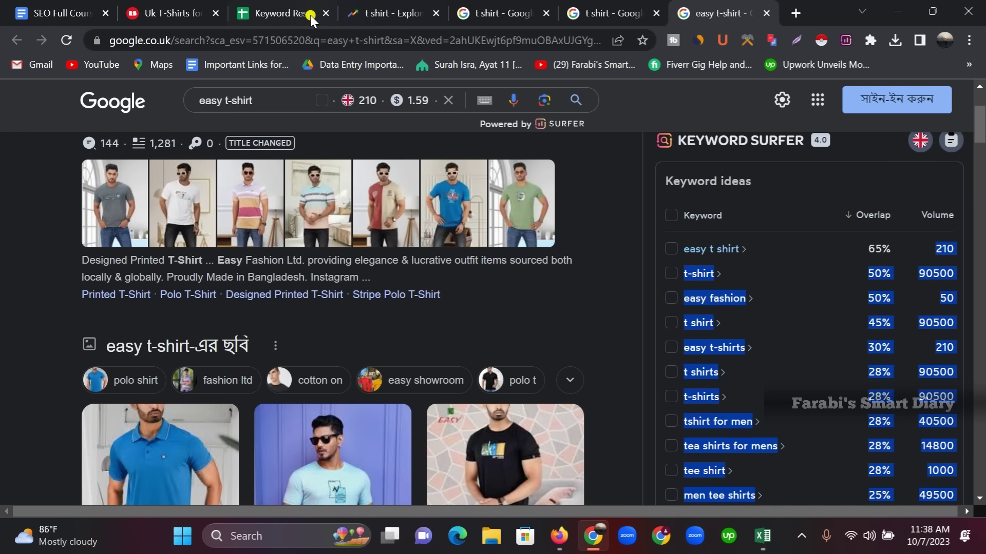
Review the Keyword Difficulties and Search Volume columns for the whole keyword list in the spreadsheet
click(283, 12)
click(507, 285)
click(449, 269)
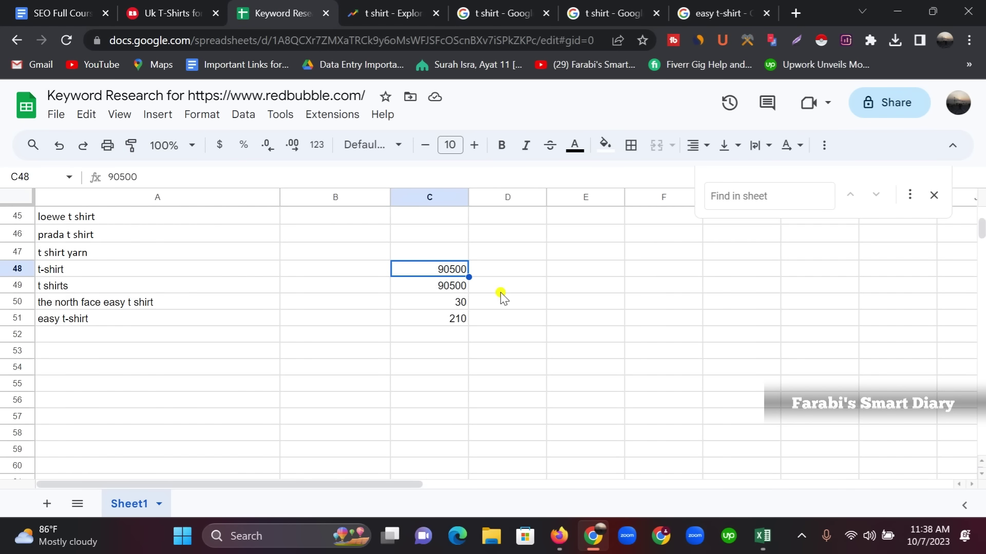
scroll(502, 292, up, 4)
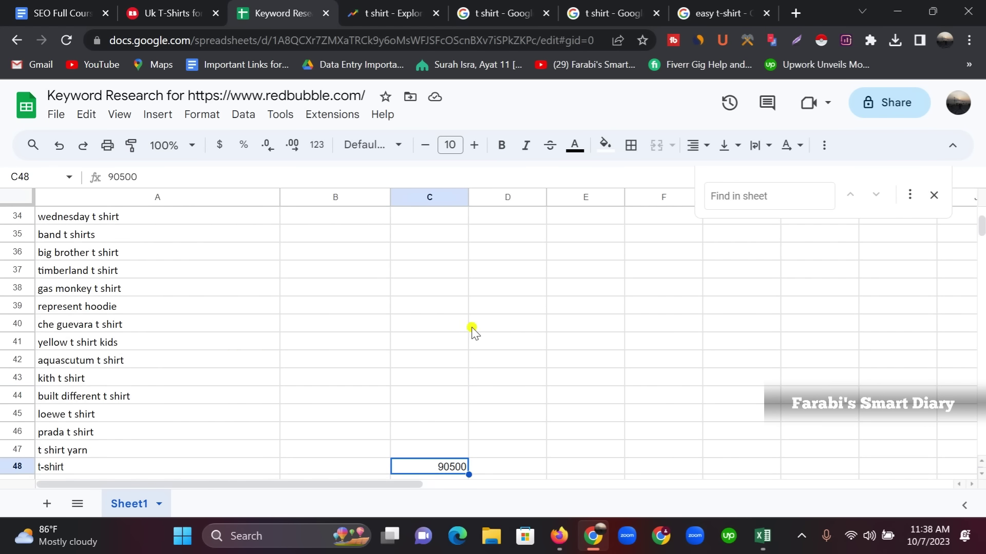
scroll(471, 331, up, 10)
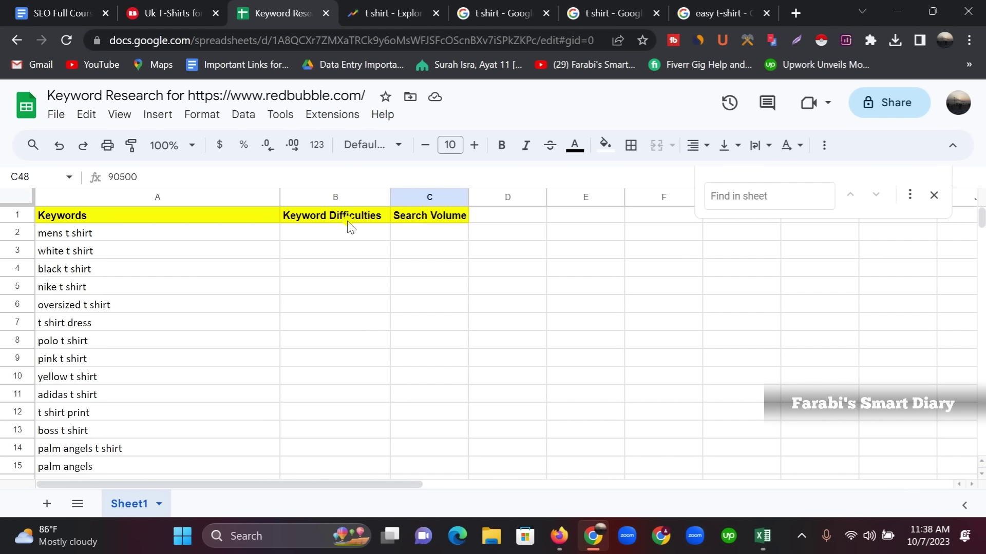
click(416, 233)
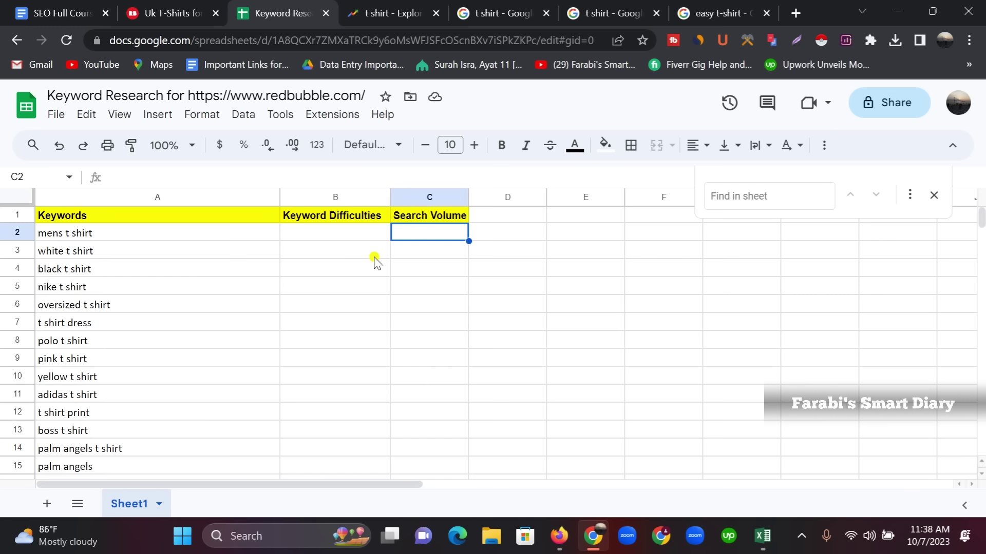
key(Home)
click(277, 358)
scroll(122, 272, down, 15)
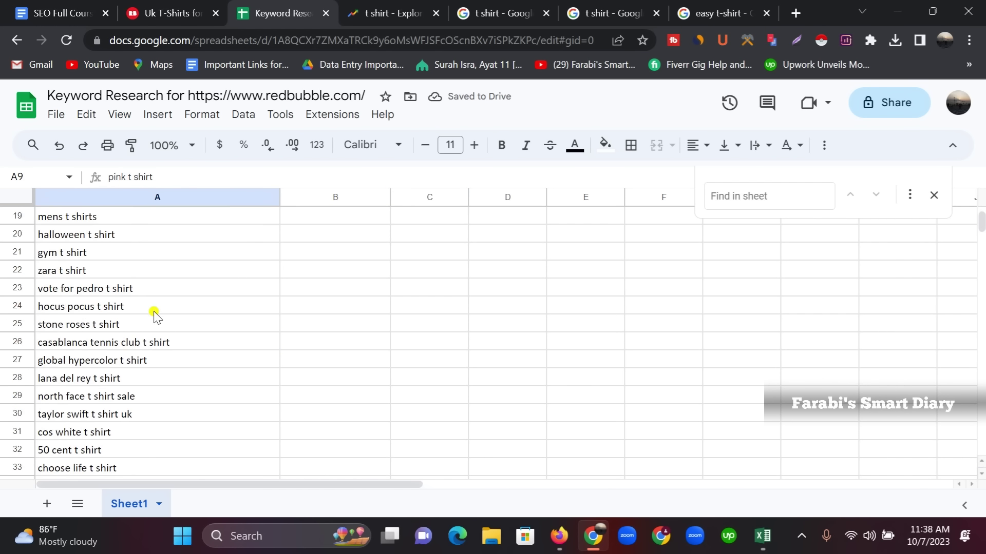
scroll(308, 333, up, 6)
scroll(363, 370, down, 5)
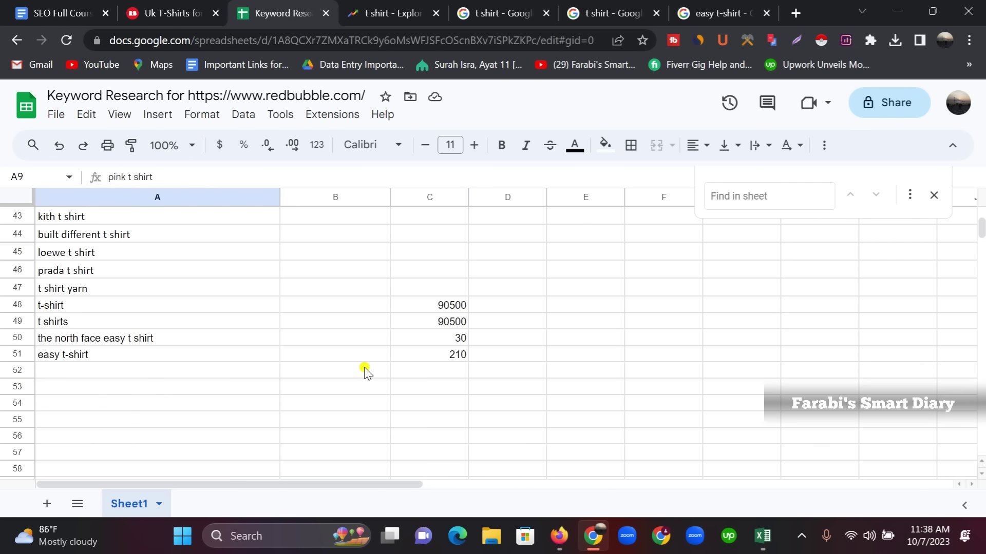
scroll(420, 334, up, 14)
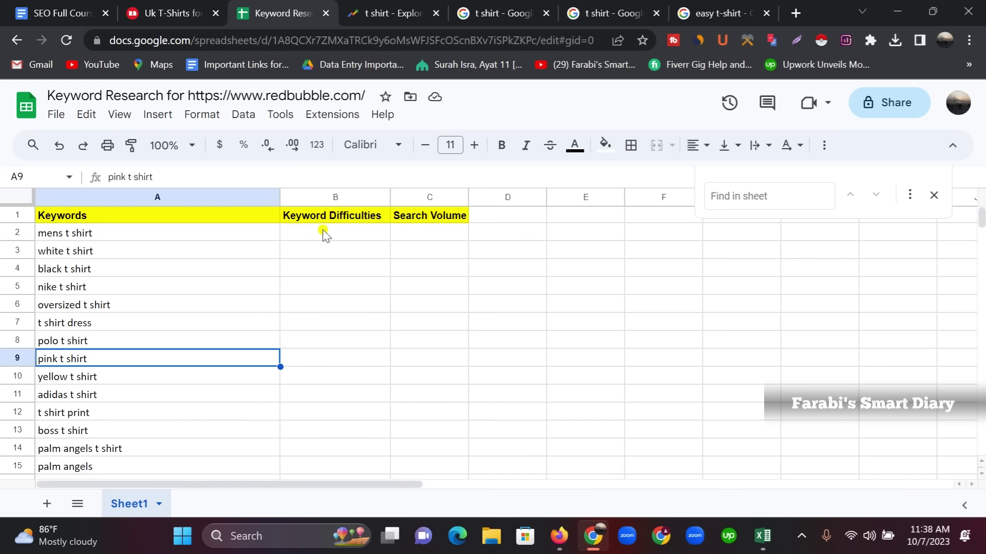
click(429, 233)
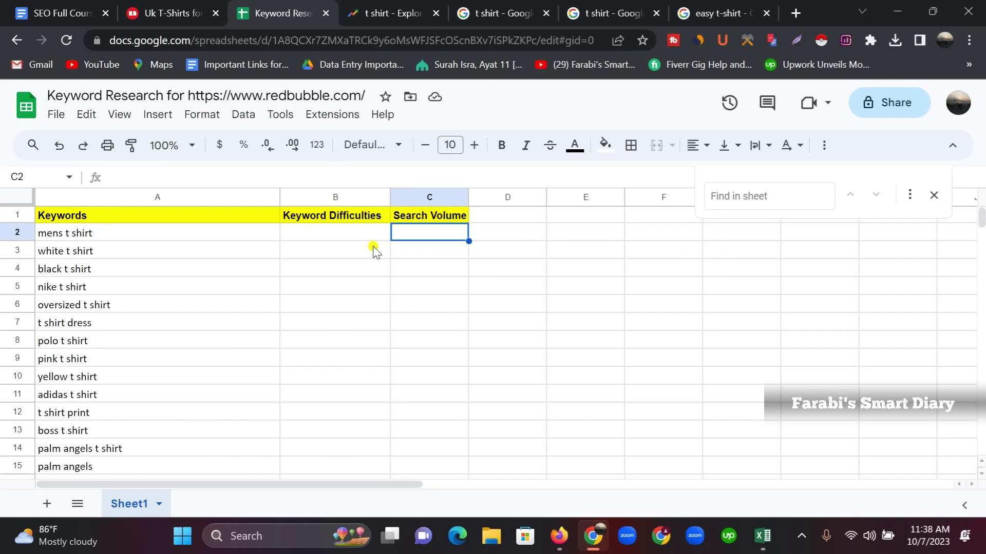
Copy the keyword "mens t shirt" from cell A2 of the spreadsheet
click(112, 233)
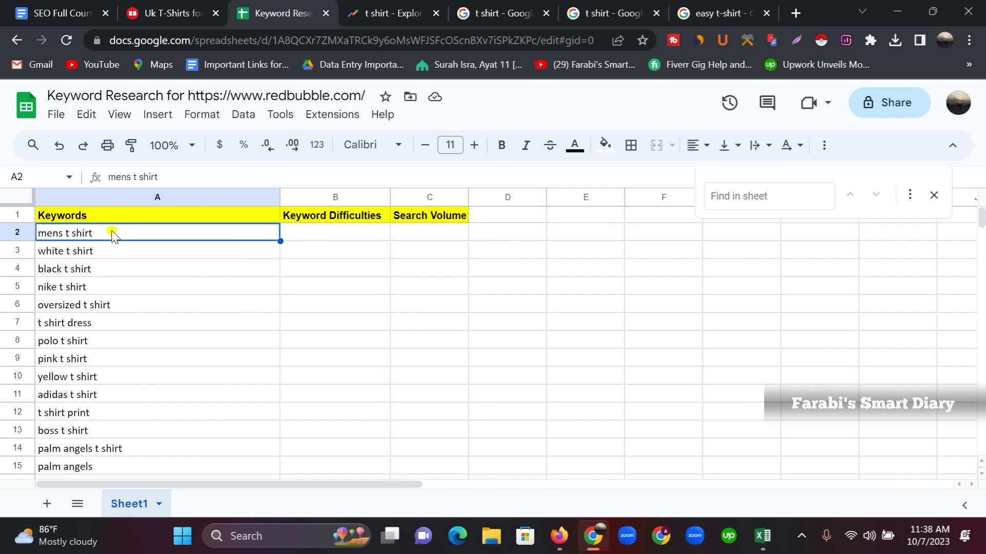
double_click(110, 231)
drag(110, 231, 31, 232)
right_click(248, 227)
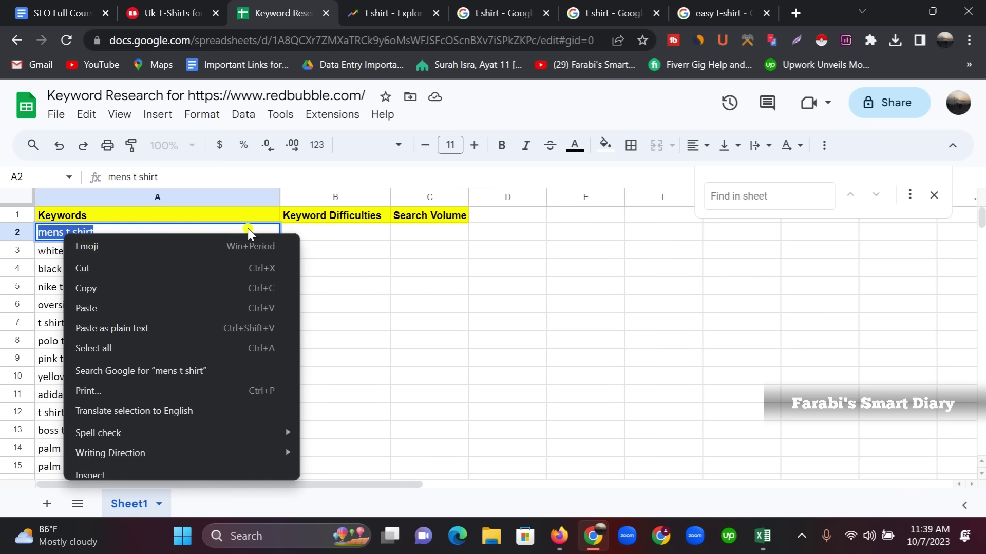
key(Escape)
right_click(74, 230)
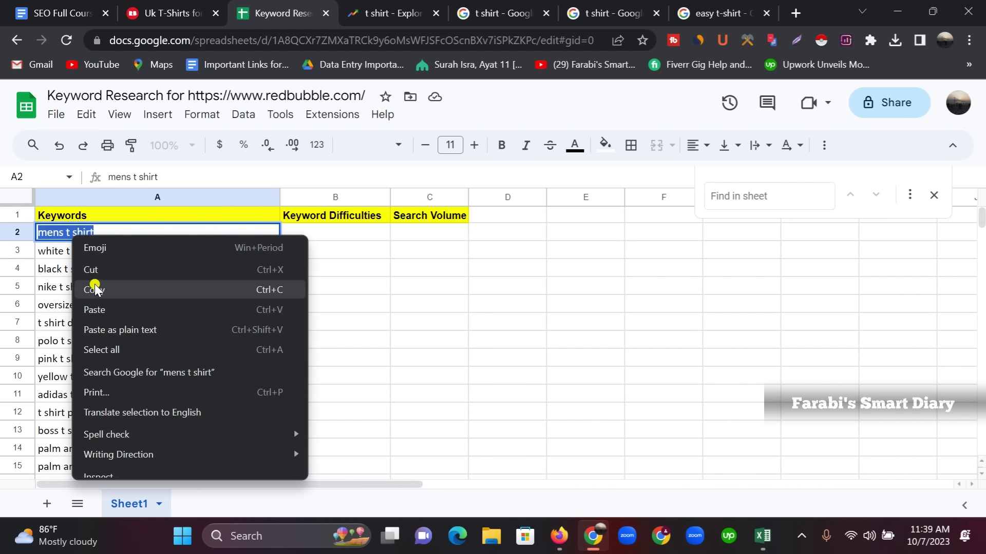
click(96, 288)
Open ahrefs.com/keyword-generator in a new browser tab and set its country to United Kingdom
click(796, 13)
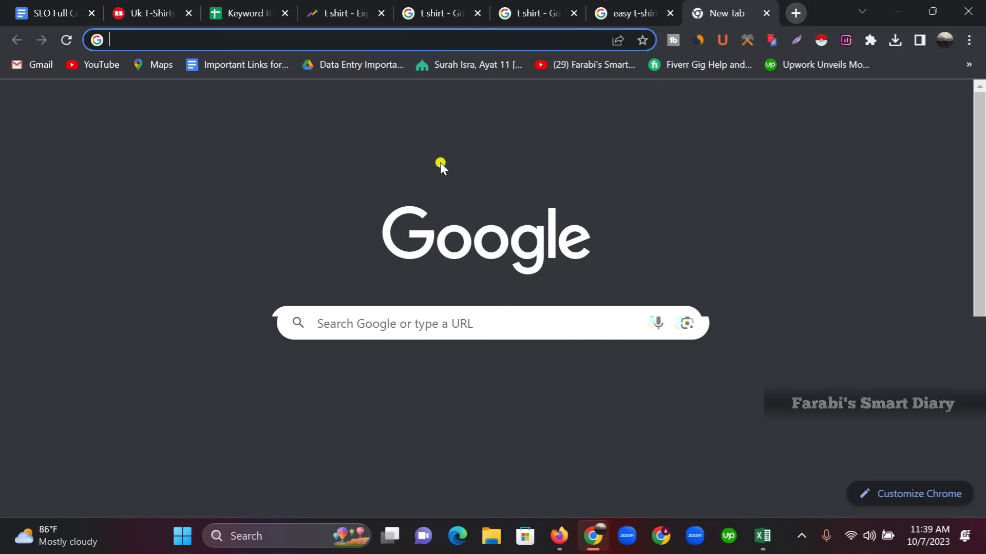
text(ahrefs.com/keyword-generator)
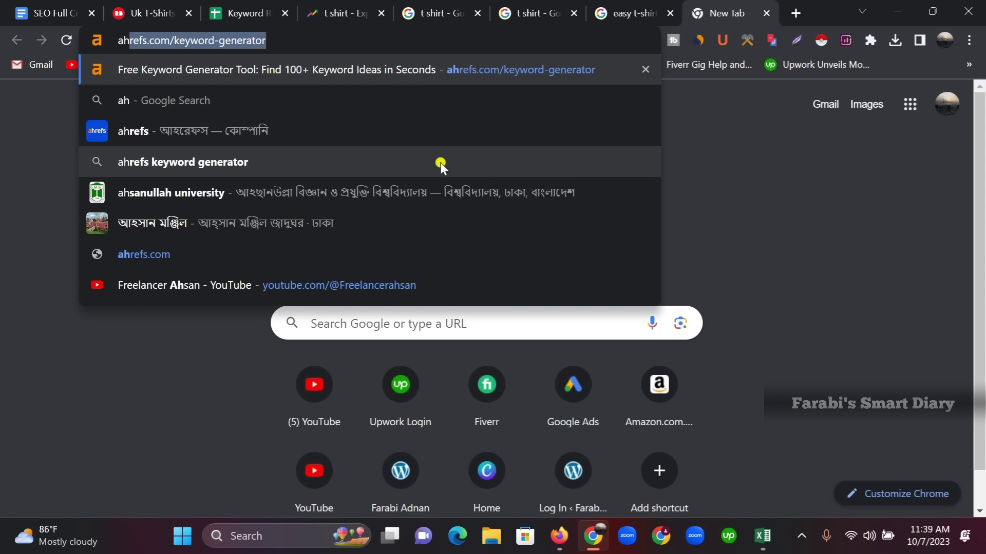
key(Return)
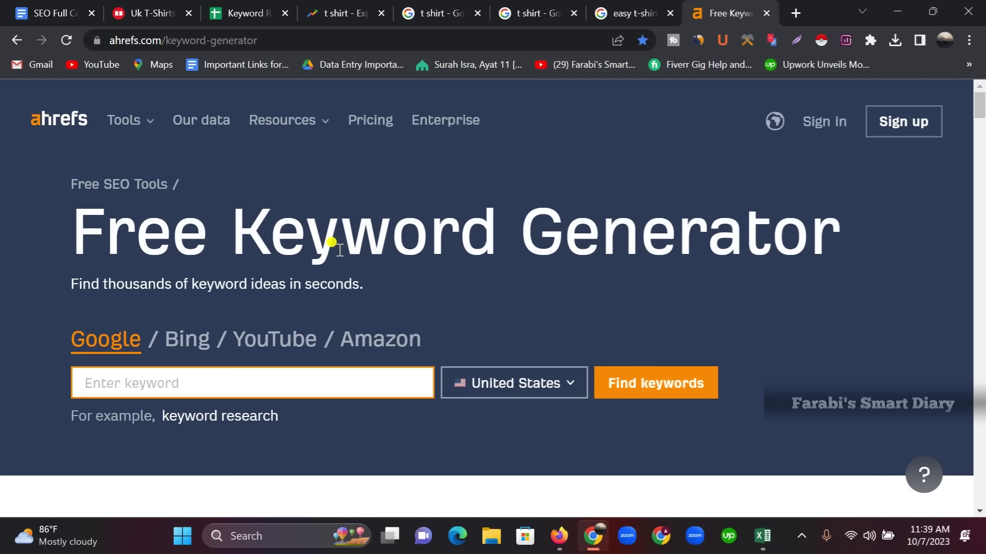
scroll(359, 252, down, 1)
click(569, 306)
click(570, 306)
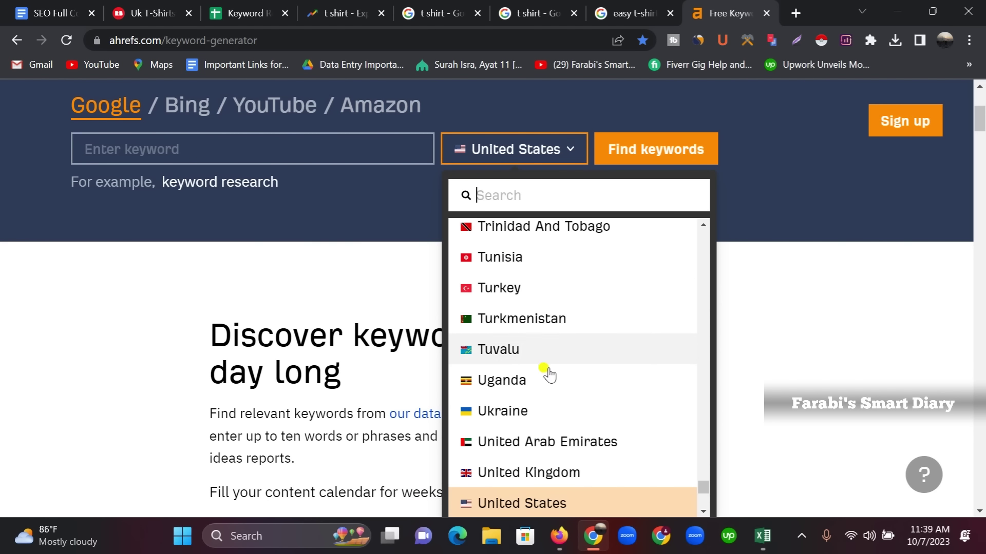
click(546, 470)
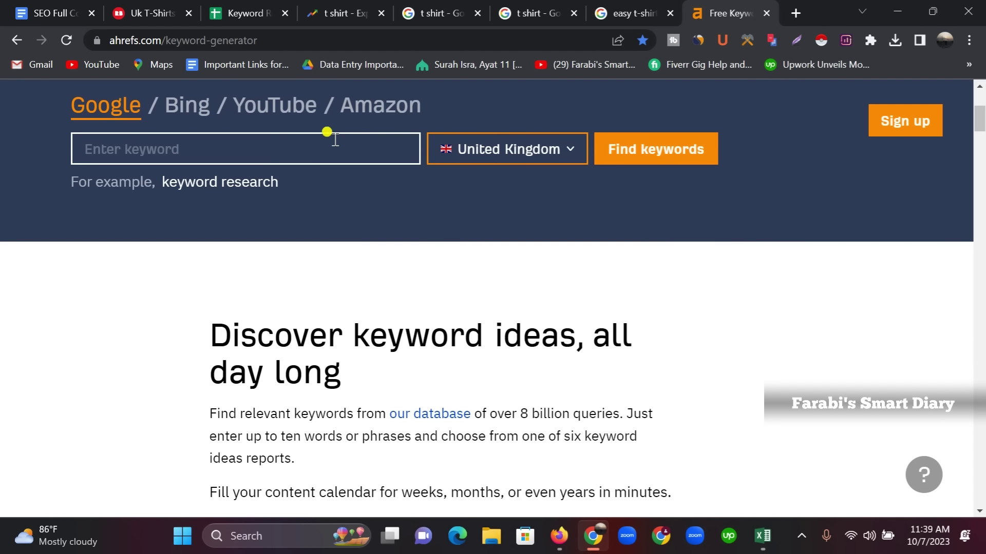
Paste "mens t shirt" as the keyword, generate its Google keyword ideas and look through the list with KD and volume
click(257, 148)
right_click(263, 153)
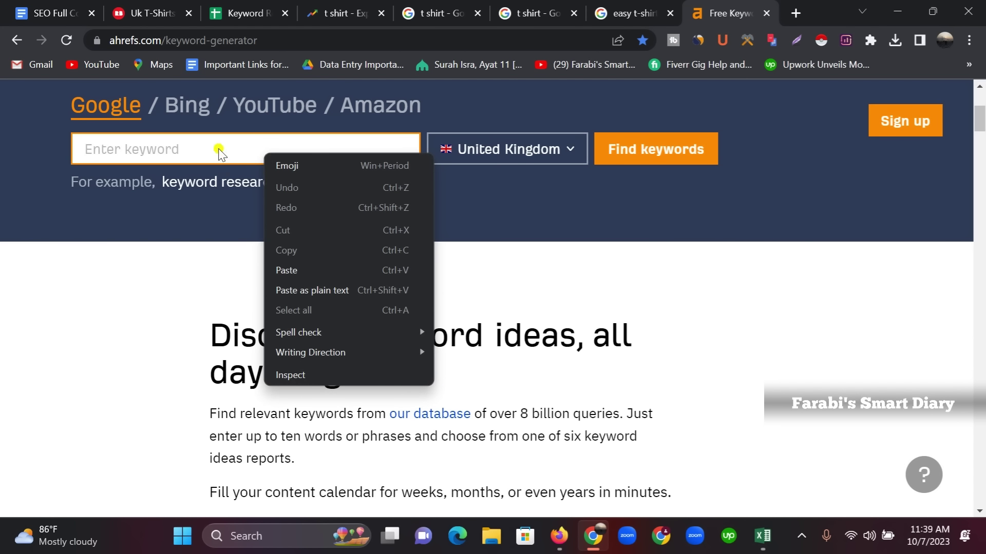
click(285, 270)
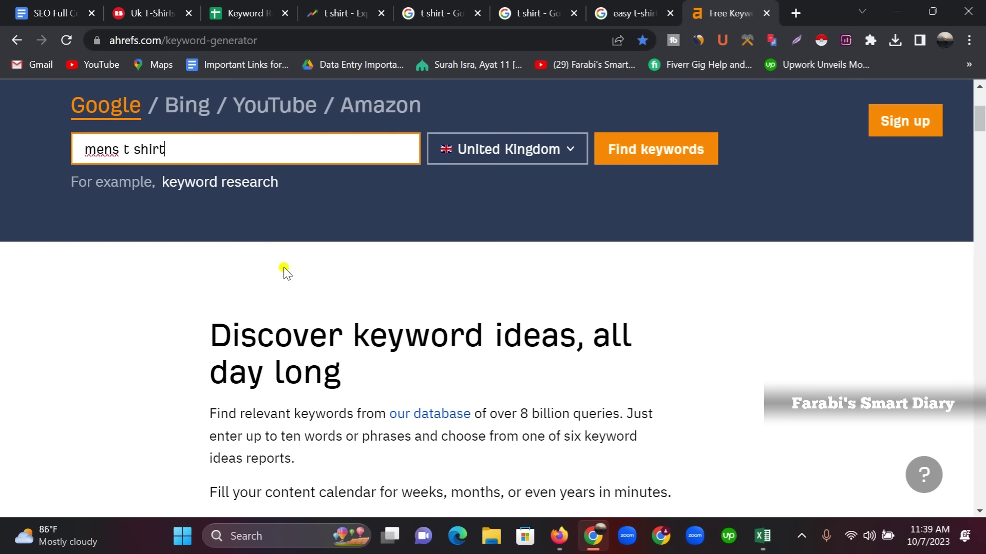
click(645, 158)
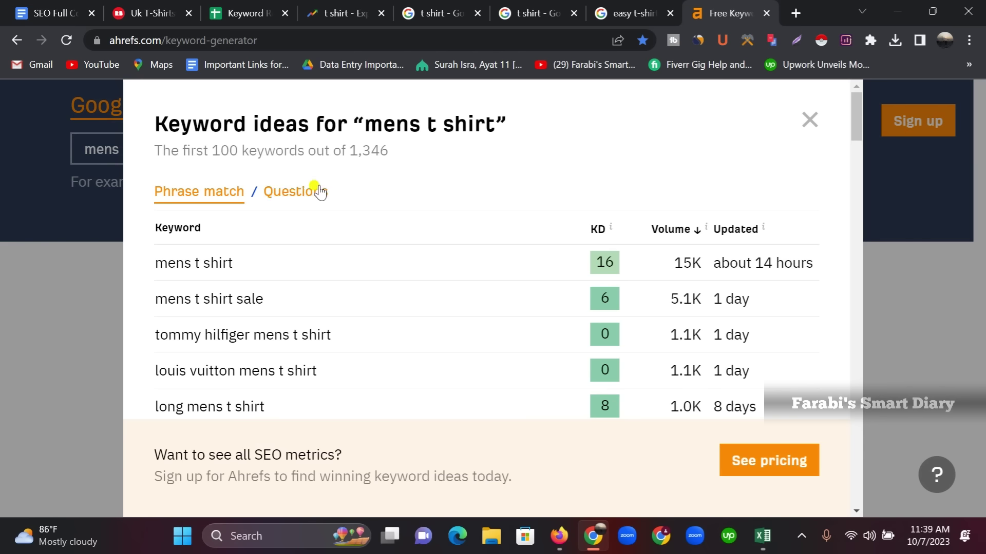
scroll(420, 308, down, 20)
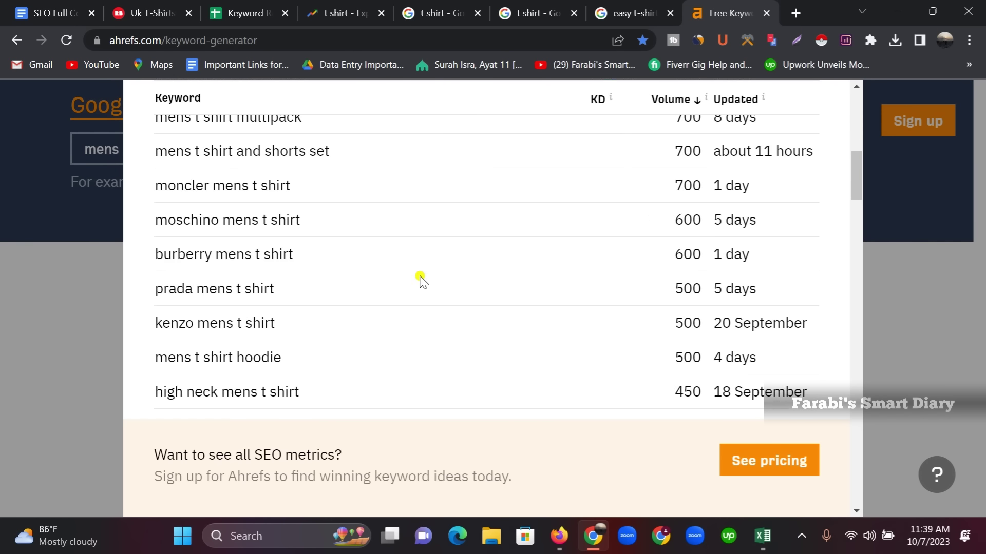
scroll(345, 303, down, 18)
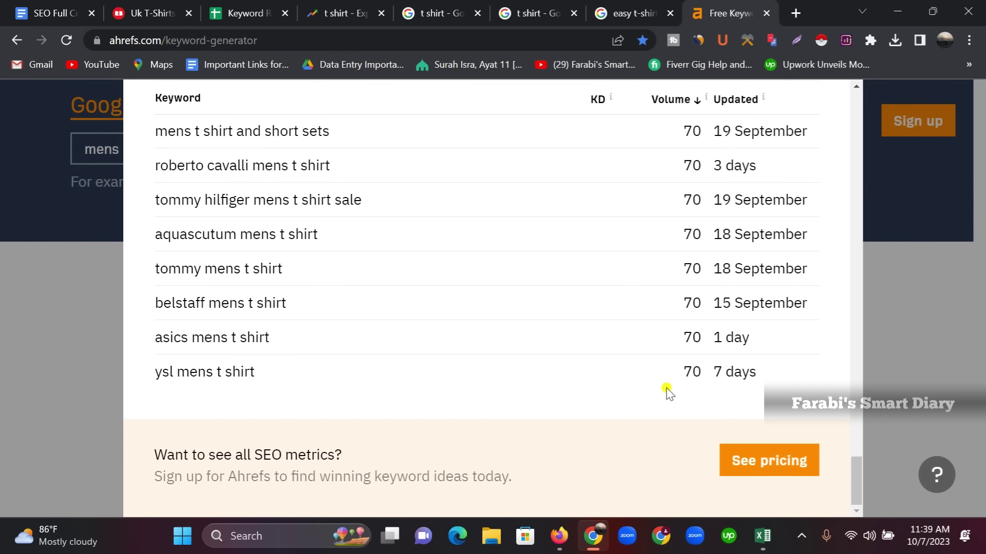
Examine the KD and Volume columns throughout the Ahrefs keyword ideas list for "mens t shirt"
drag(667, 388, 764, 380)
scroll(603, 328, up, 2)
scroll(604, 329, up, 20)
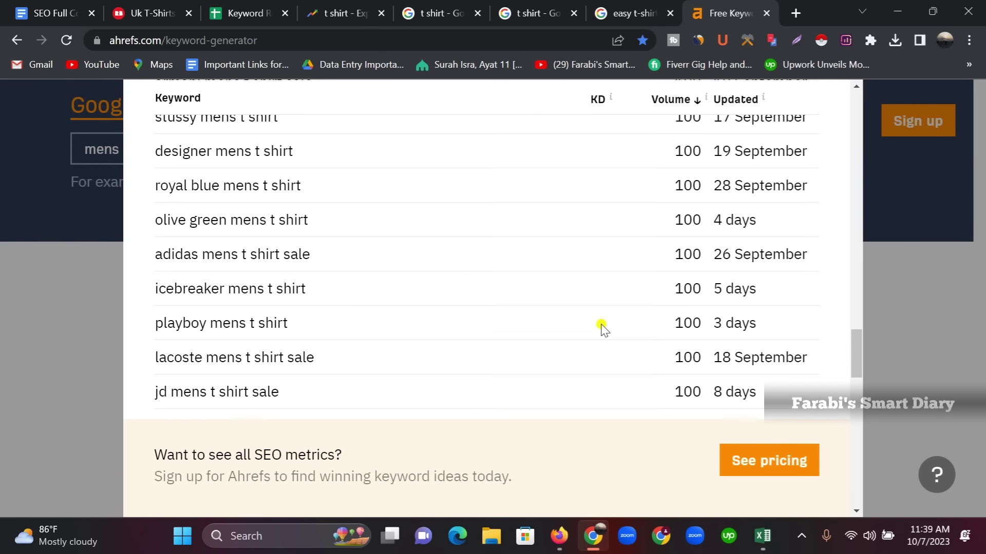
scroll(603, 328, down, 3)
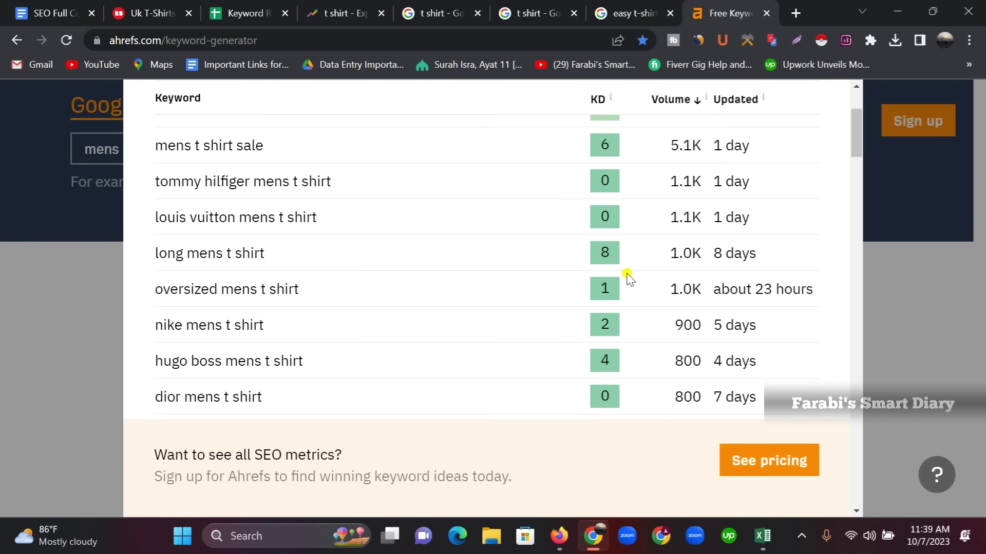
drag(578, 95, 619, 99)
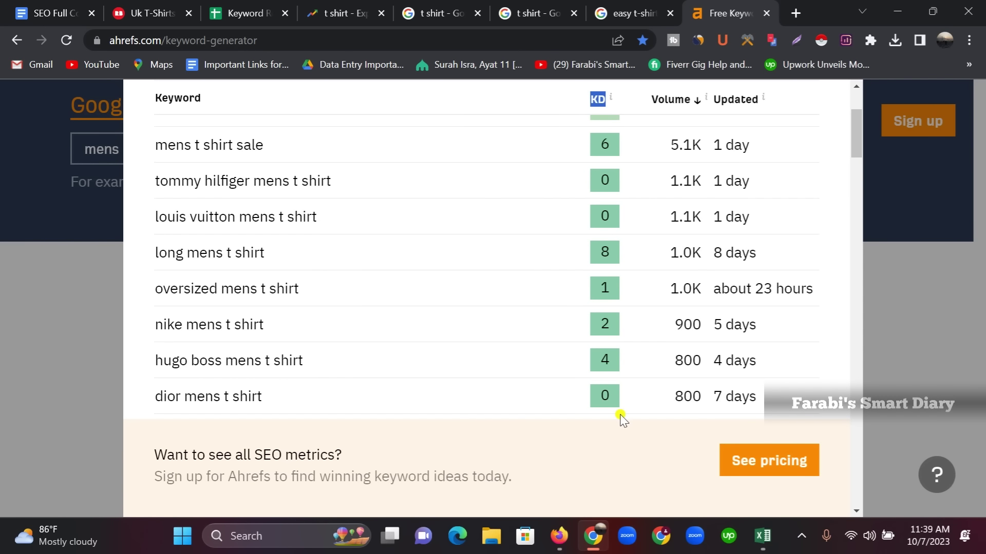
scroll(492, 321, up, 3)
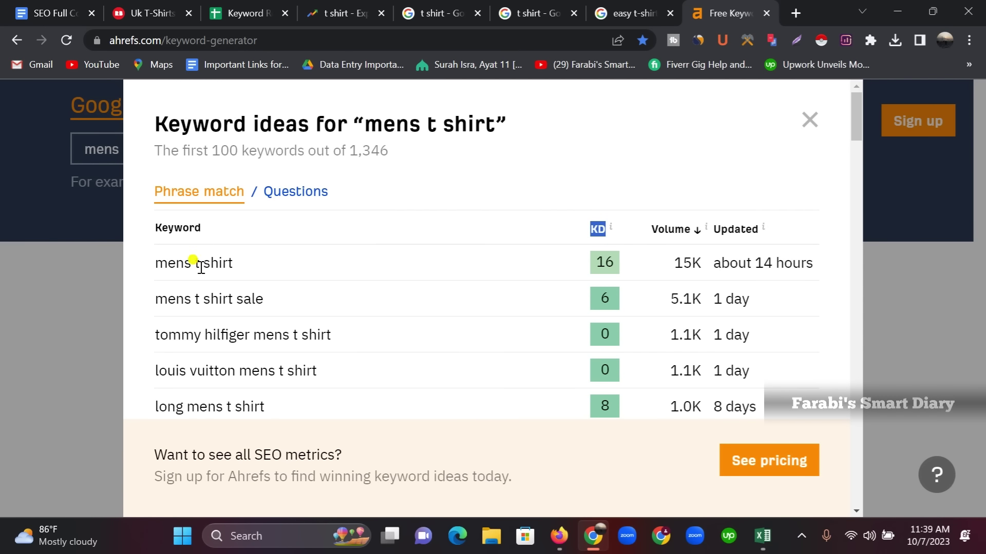
scroll(183, 262, down, 15)
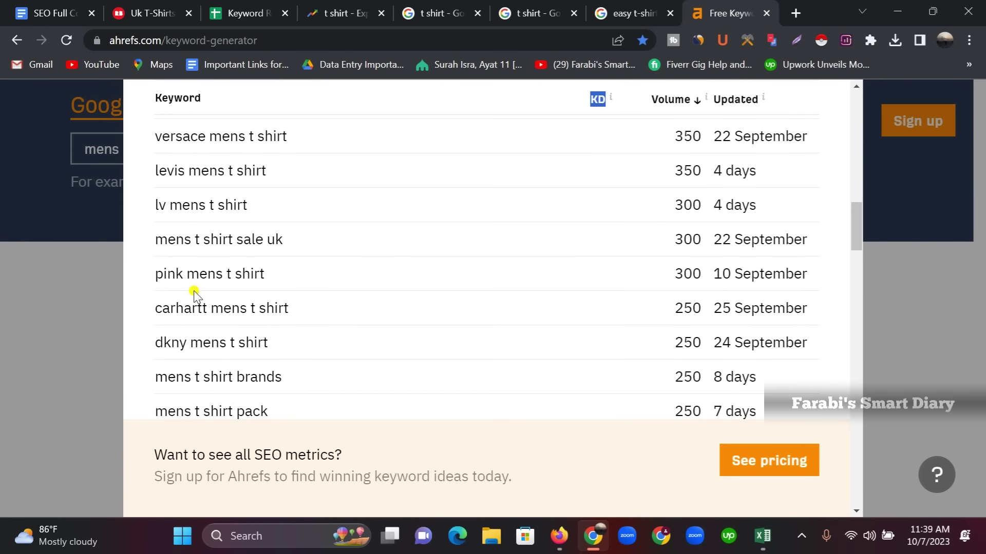
scroll(193, 290, down, 2)
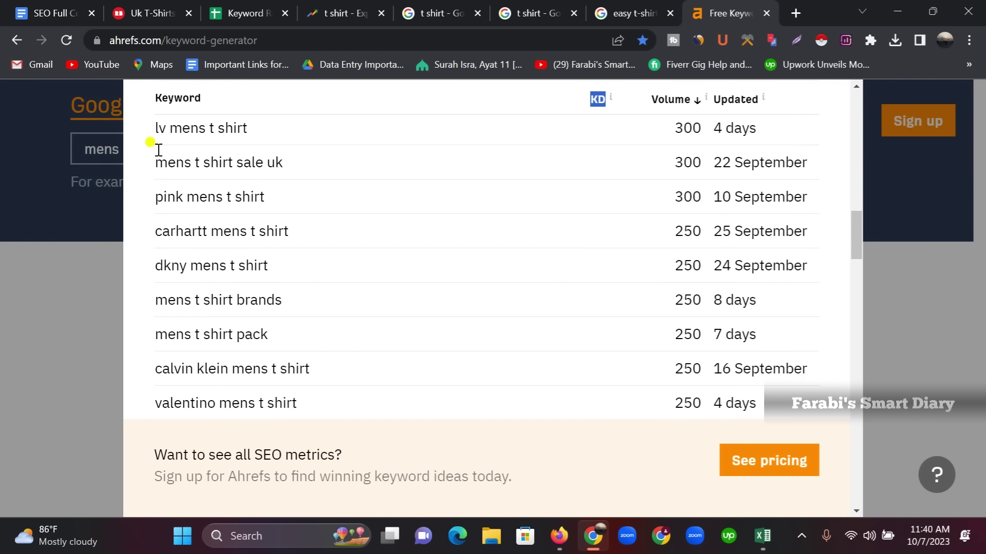
scroll(161, 269, down, 8)
scroll(171, 326, down, 15)
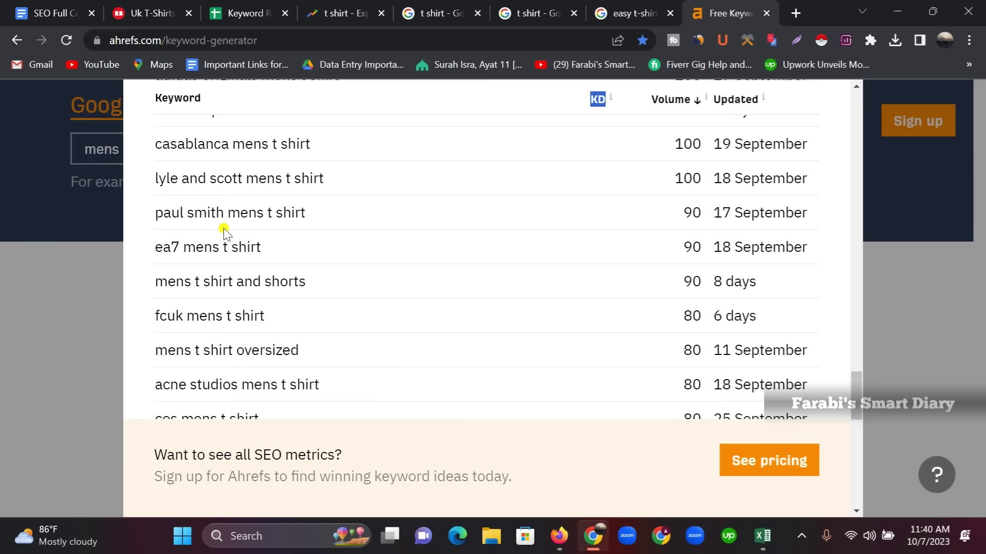
scroll(236, 233, down, 5)
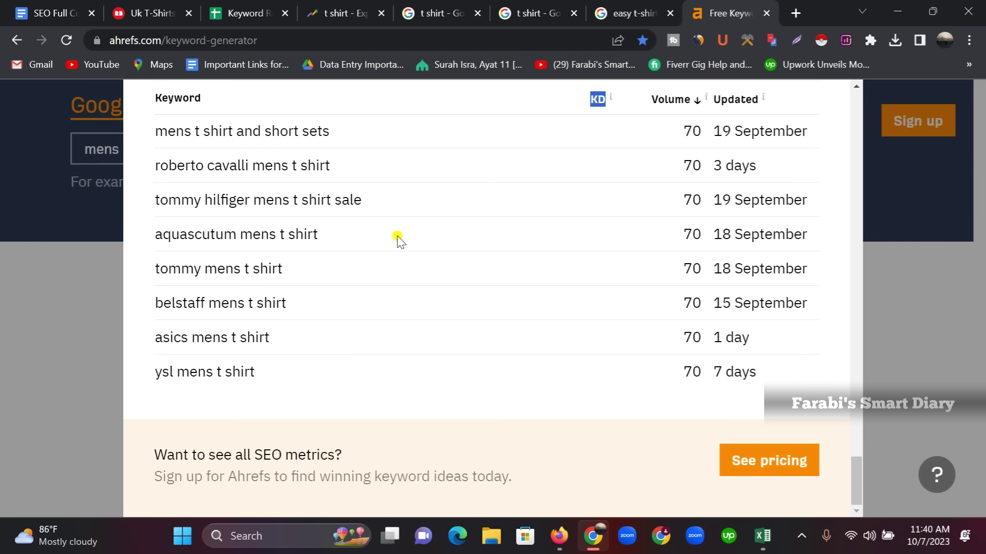
scroll(351, 217, up, 20)
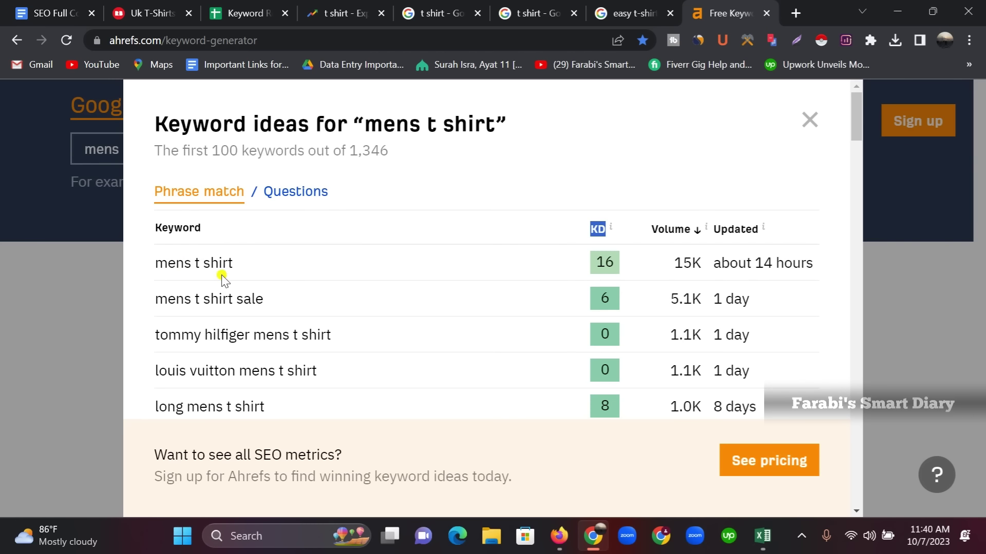
Copy the KD value 16 of "mens t shirt" from Ahrefs into cell B2 under Keyword Difficulties in the spreadsheet
drag(590, 259, 616, 264)
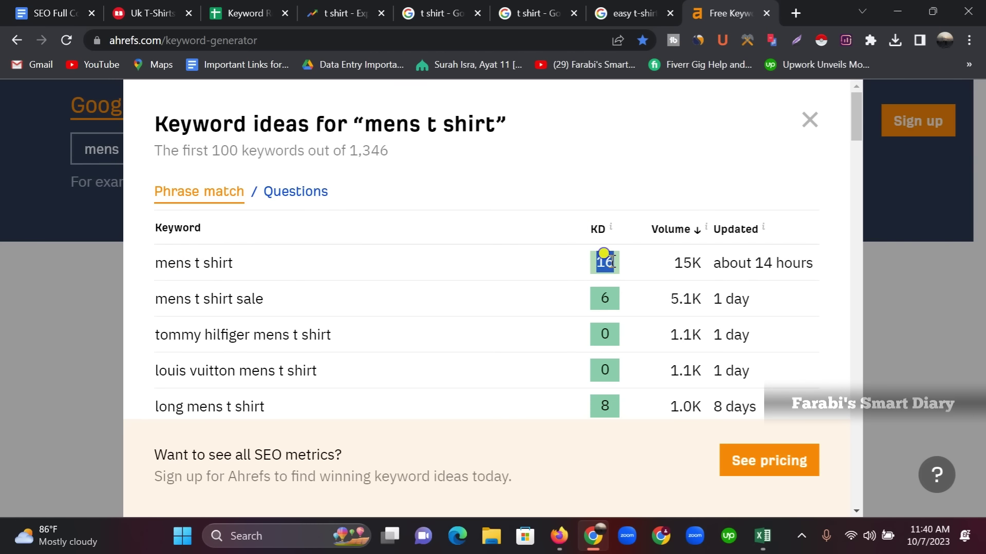
right_click(604, 255)
click(627, 272)
click(244, 13)
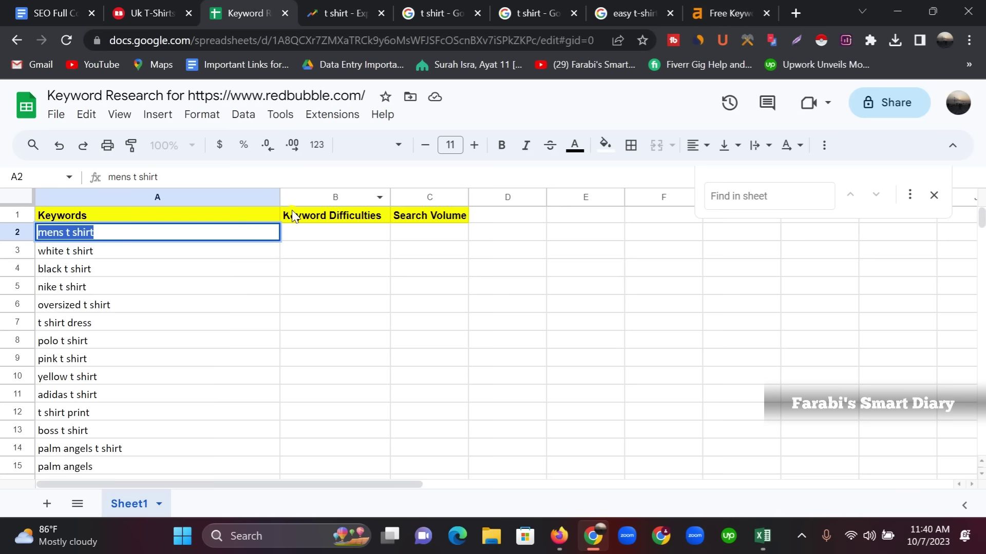
click(338, 232)
right_click(340, 232)
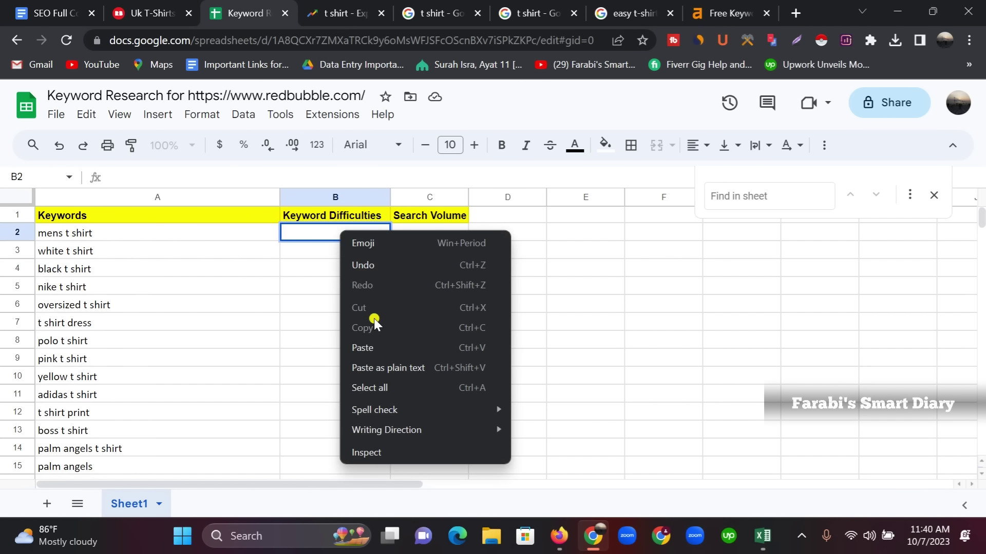
click(362, 348)
click(438, 291)
Look up the Ahrefs volume of "mens t shirt" and enter 15000 in cell C2 under Search Volume
click(429, 232)
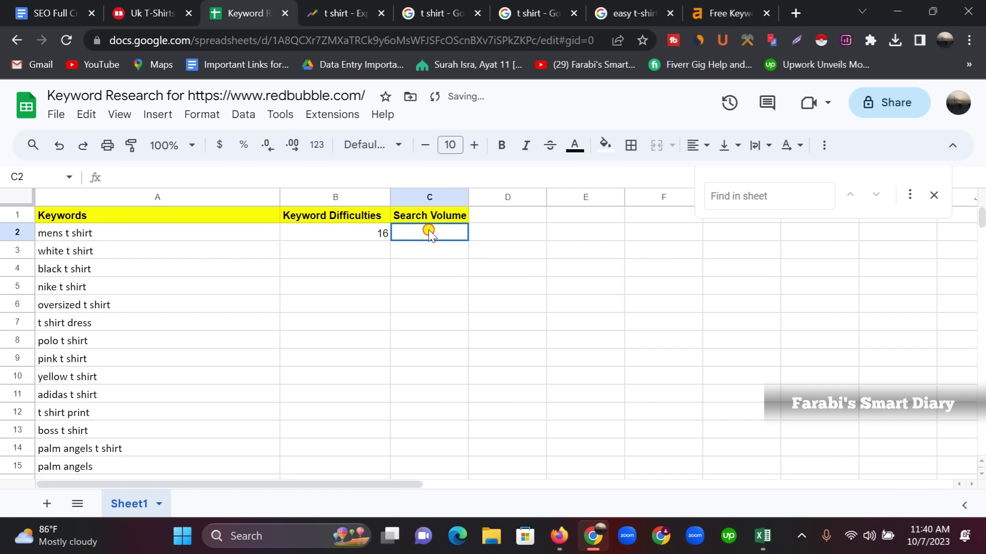
click(729, 12)
drag(672, 264, 682, 259)
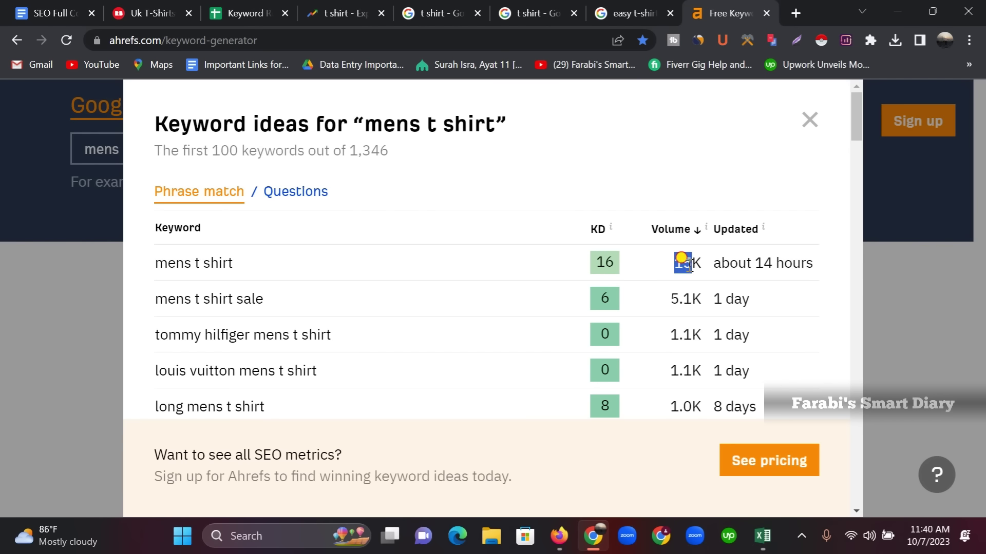
click(259, 12)
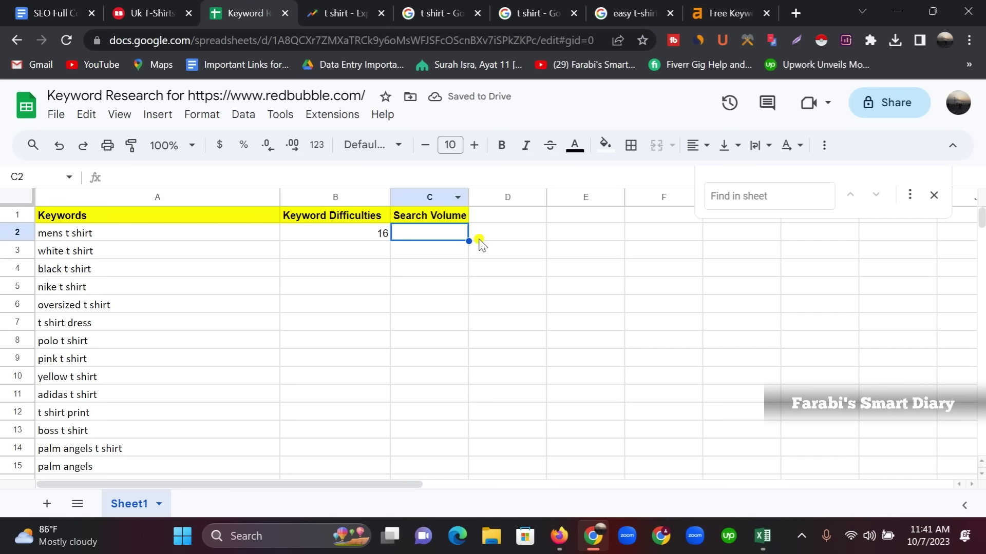
text(150)
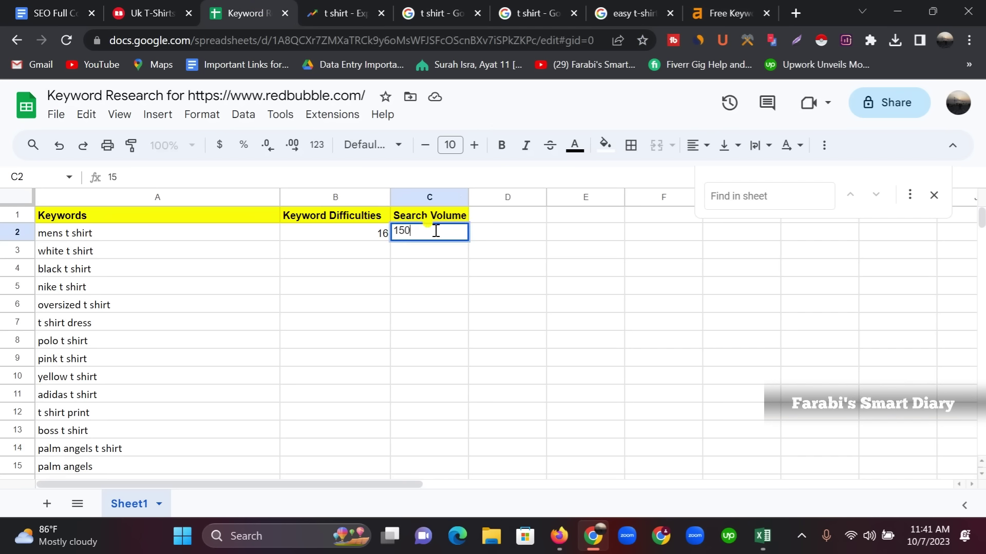
text(00)
click(376, 250)
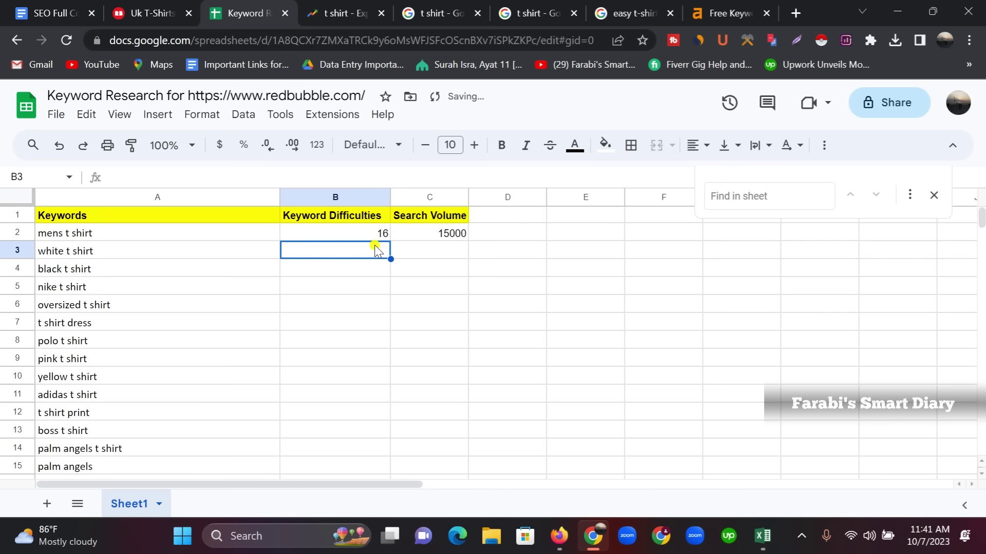
Copy the keyword "white t shirt" from cell A3 of the spreadsheet
click(95, 250)
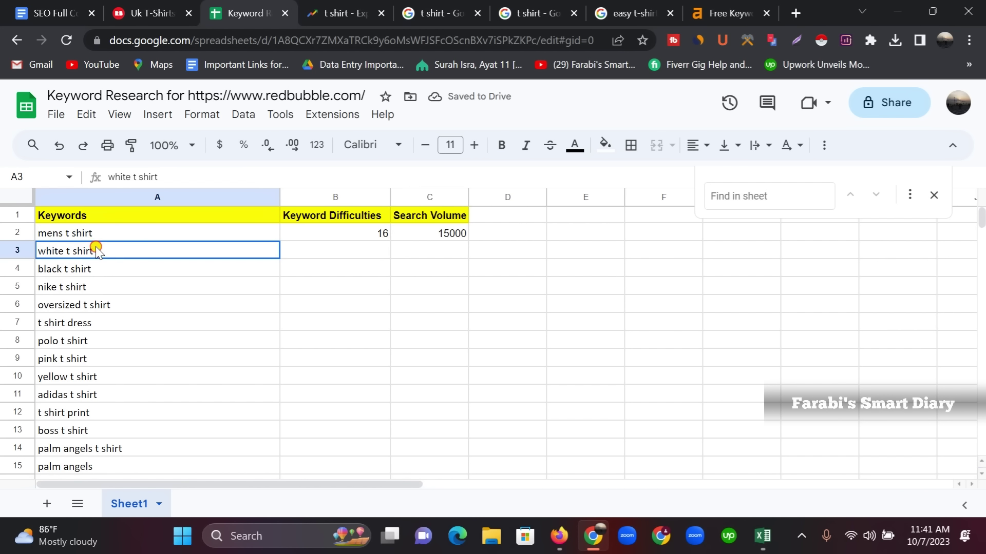
key(shift+Up)
key(shift+Down)
triple_click(98, 252)
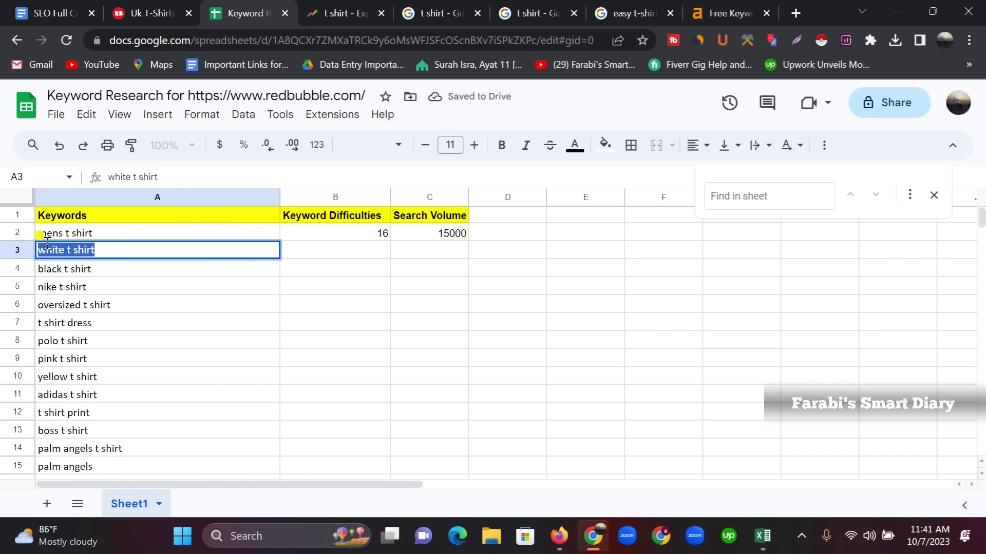
right_click(60, 252)
click(80, 308)
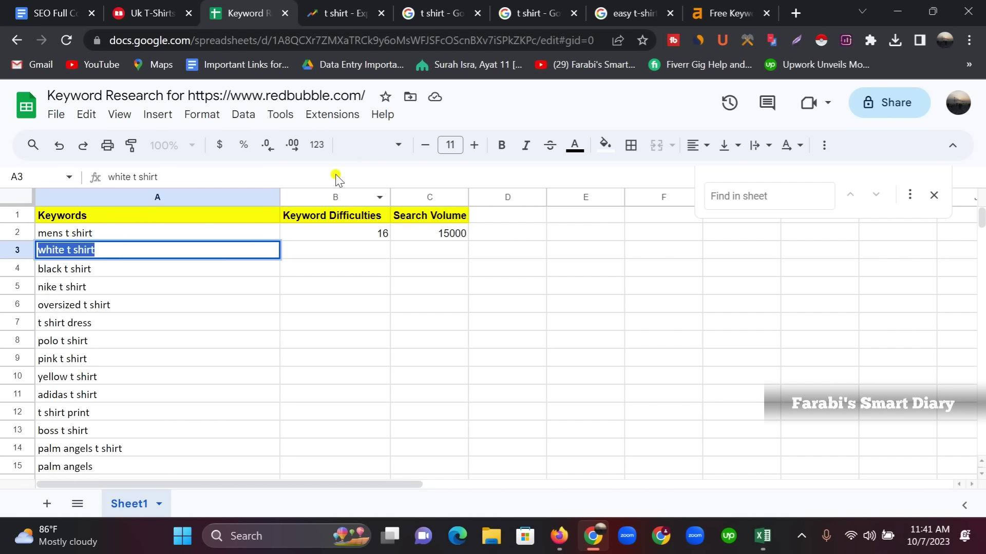
Close the Ahrefs results, replace the keyword with the copied "white t shirt" and find its United Kingdom keyword ideas
click(735, 7)
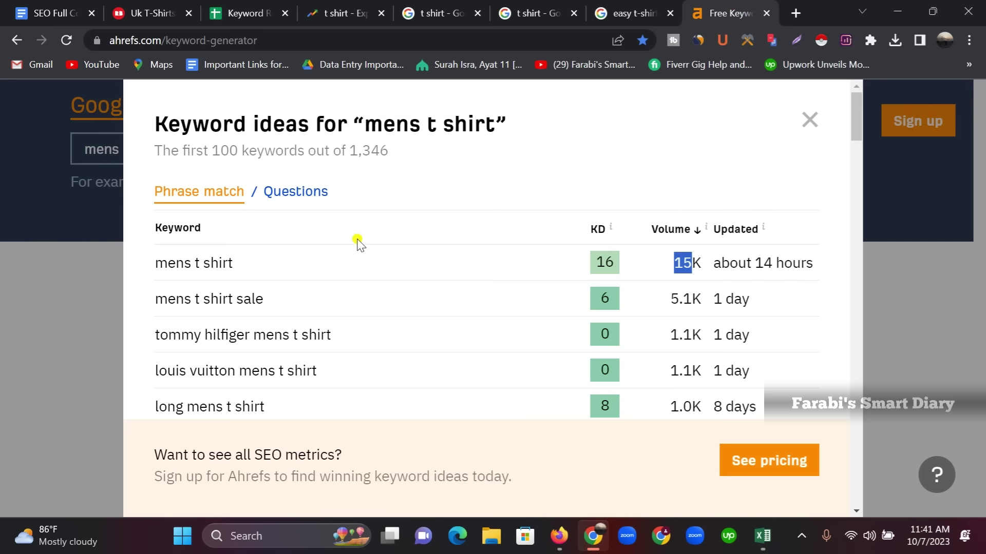
click(809, 119)
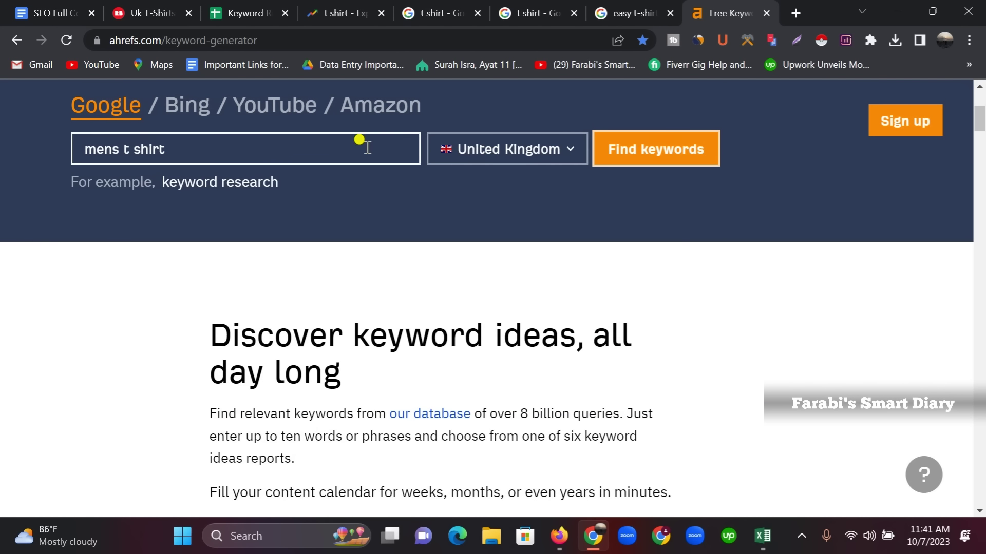
click(198, 149)
drag(198, 149, 70, 147)
right_click(106, 150)
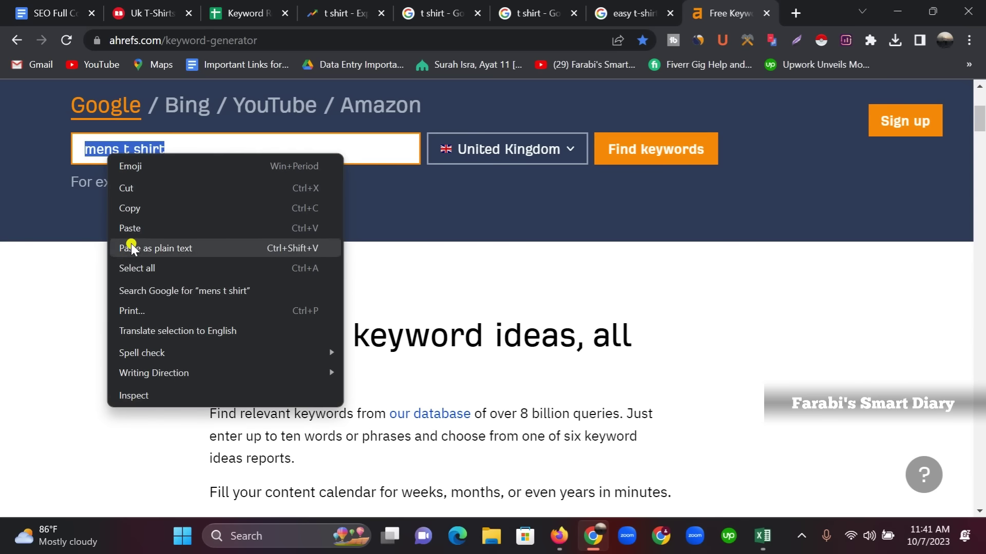
click(136, 228)
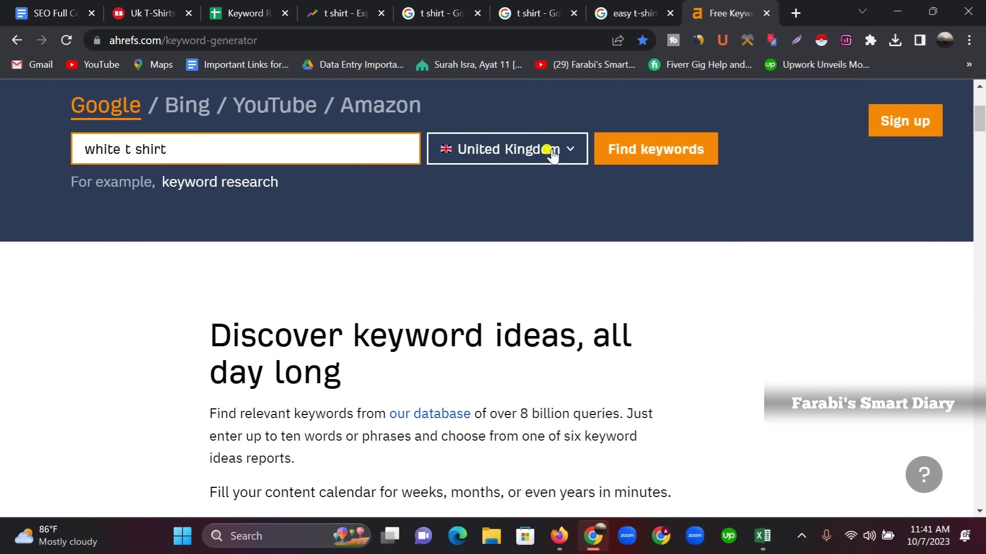
click(651, 149)
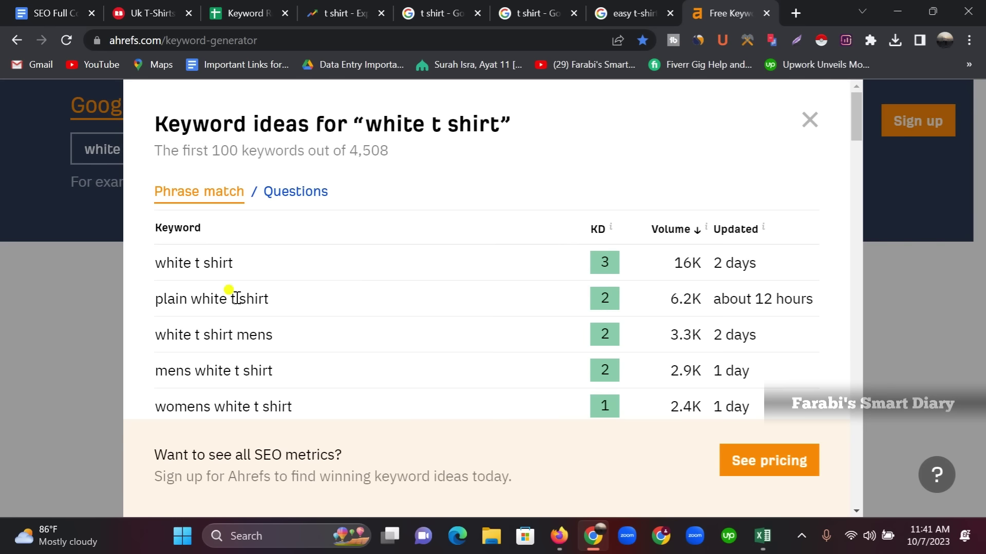
Copy the KD value 3 of "white t shirt" from Ahrefs into cell B3 under Keyword Difficulties
drag(153, 276, 234, 263)
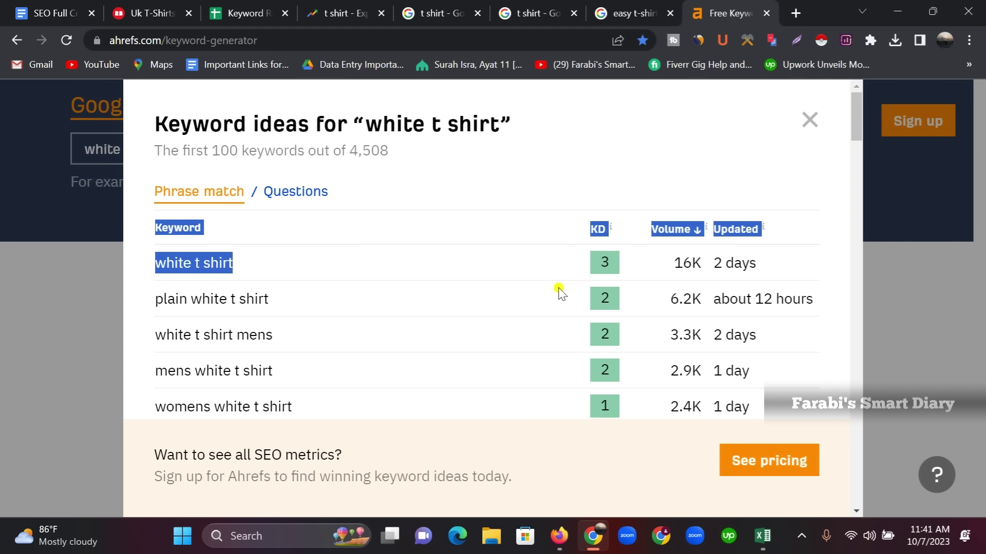
drag(604, 261, 621, 265)
right_click(606, 261)
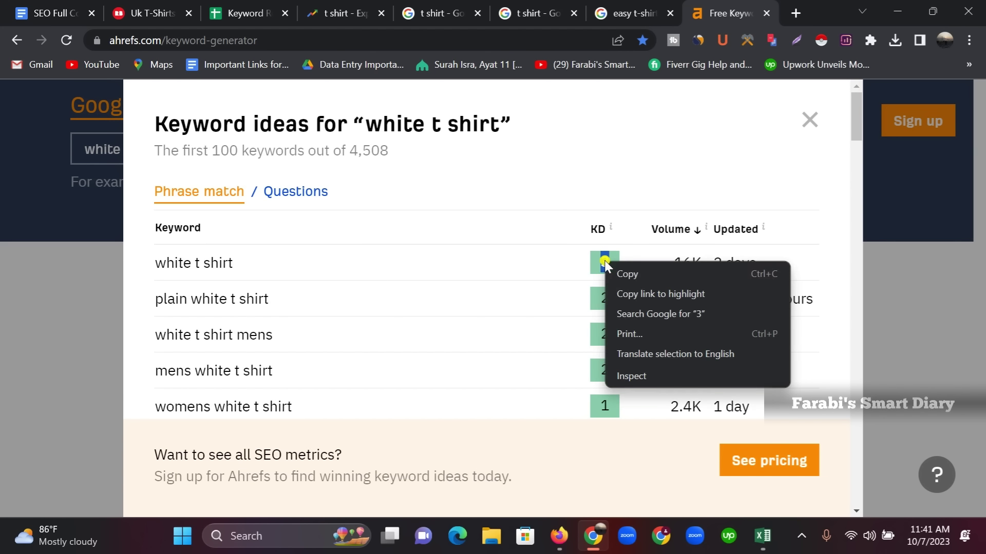
click(634, 272)
click(252, 13)
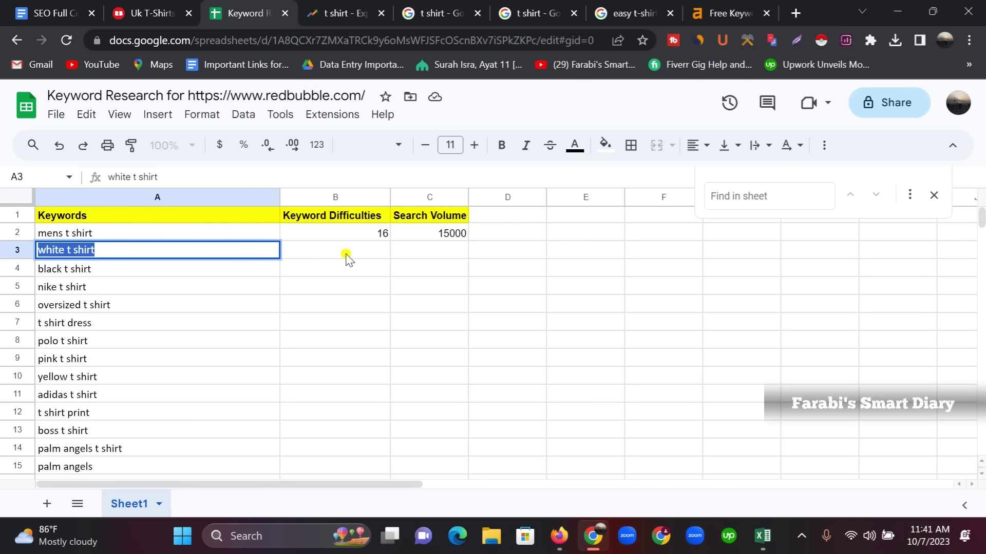
click(346, 255)
right_click(346, 253)
click(369, 367)
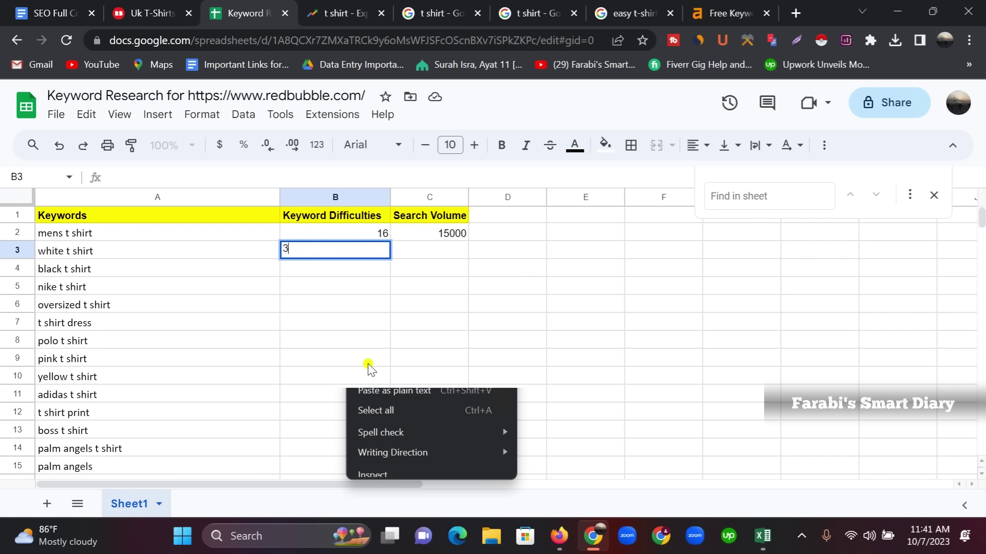
click(443, 238)
Check the Ahrefs volume of "white t shirt" and enter 16000 in cell C3 under Search Volume
click(442, 250)
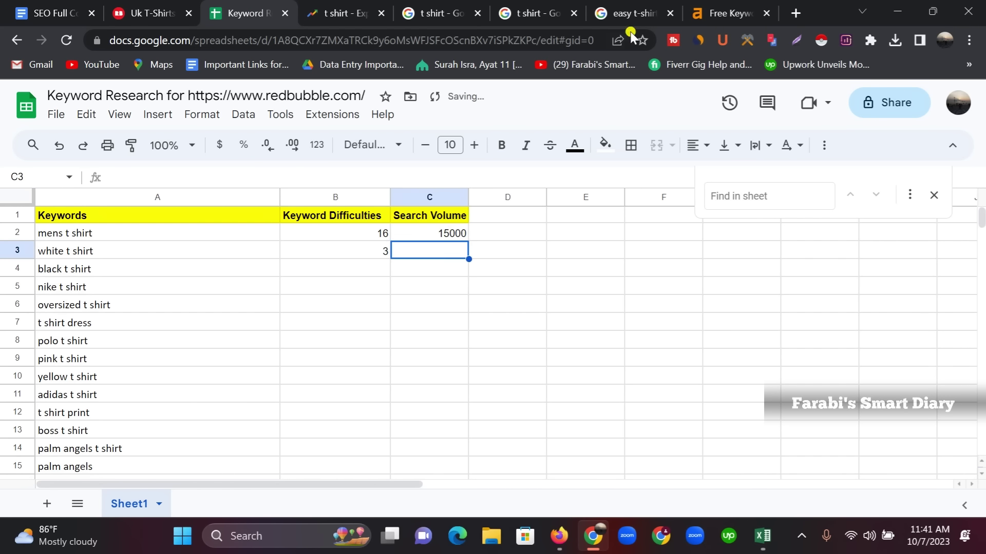
click(747, 11)
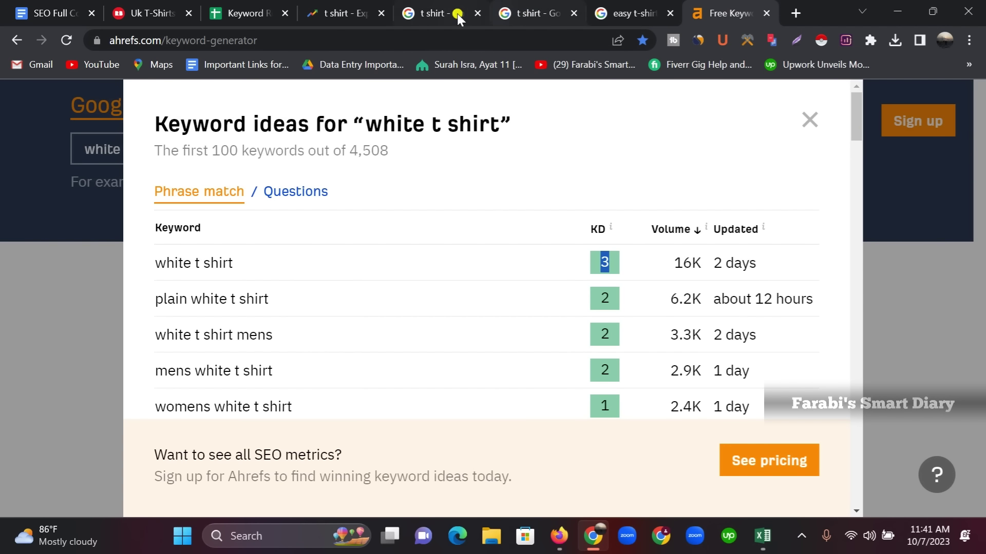
click(241, 13)
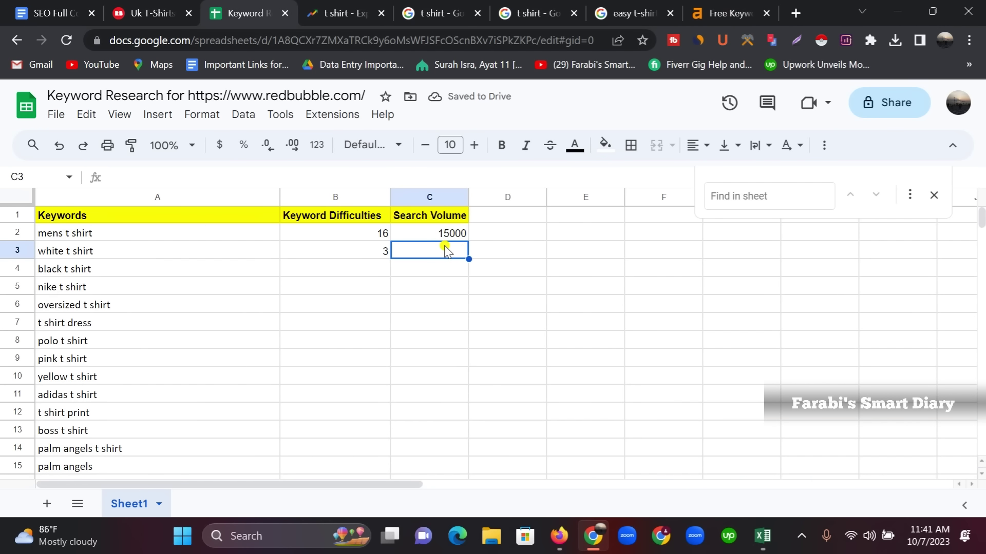
text(16000)
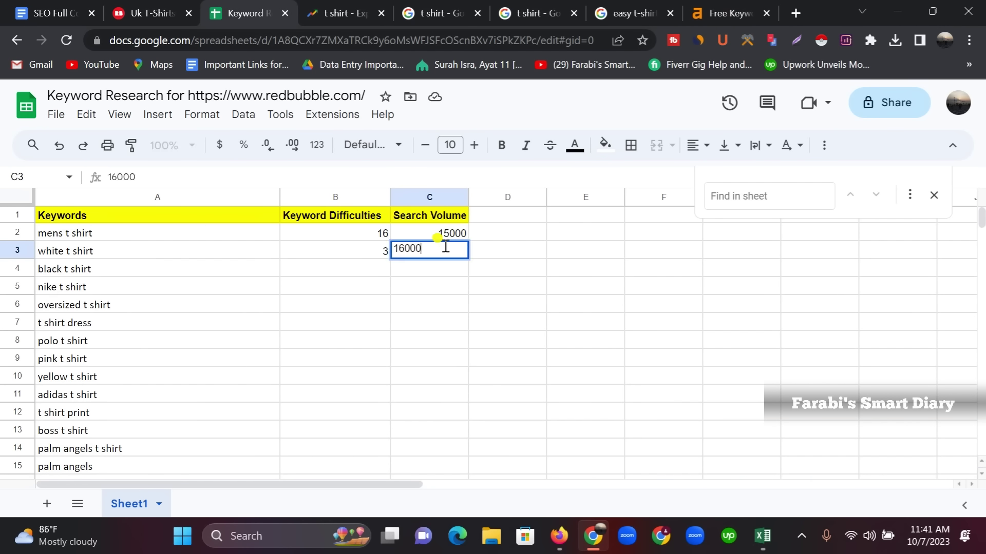
Copy the keyword "black t shirt" from cell A4 of the spreadsheet
click(85, 271)
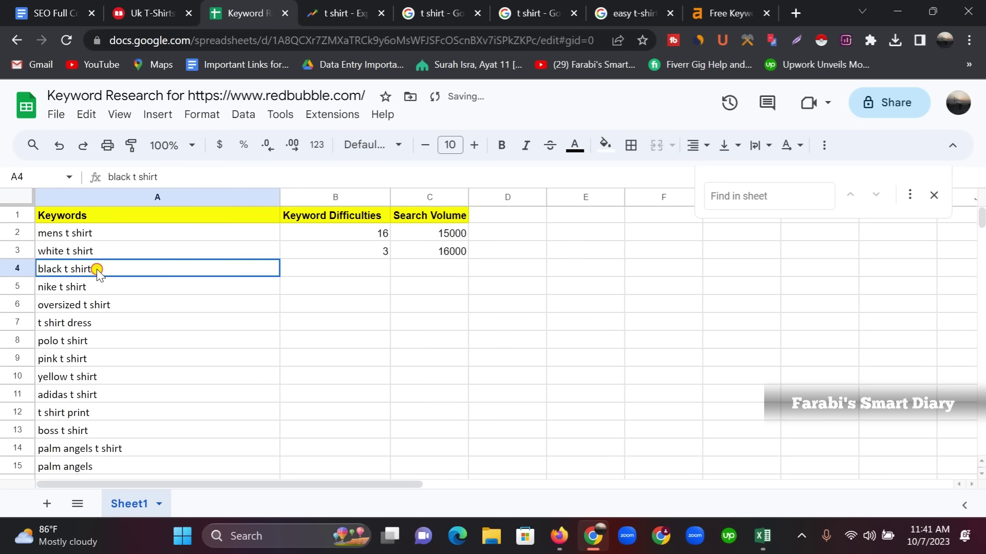
double_click(85, 271)
triple_click(85, 271)
right_click(86, 271)
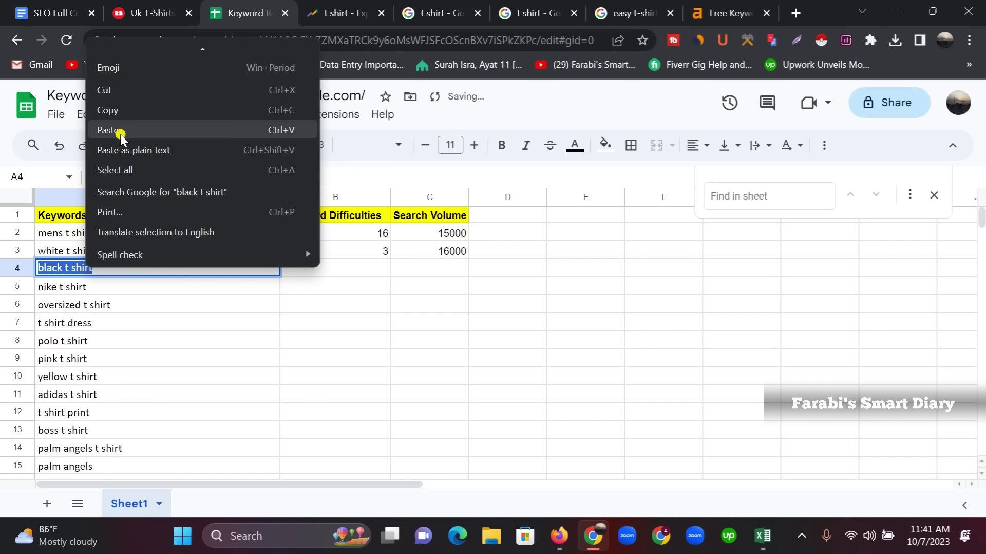
click(119, 108)
Close the Ahrefs results, replace the keyword with the copied "black t shirt" and find its United Kingdom keyword ideas
click(723, 11)
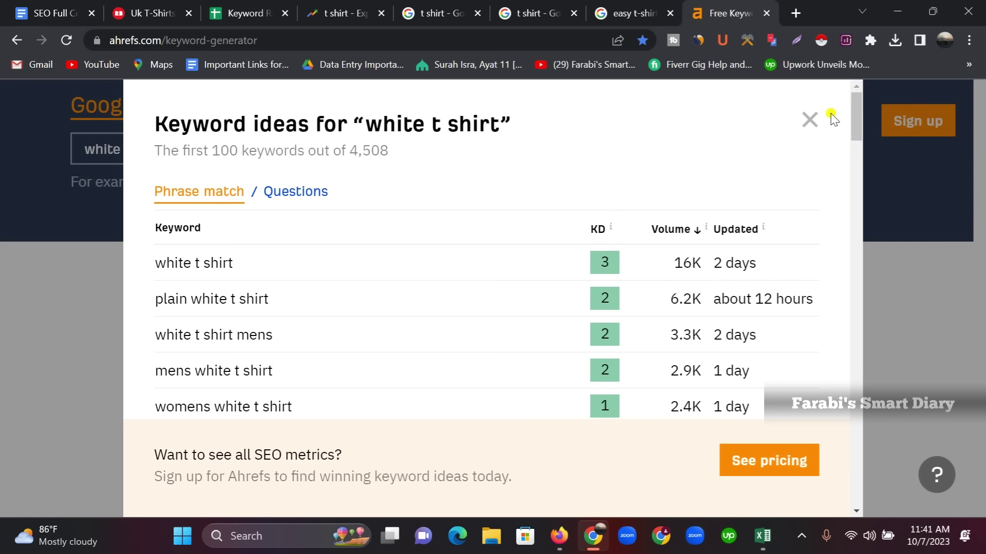
click(809, 120)
drag(191, 147, 68, 145)
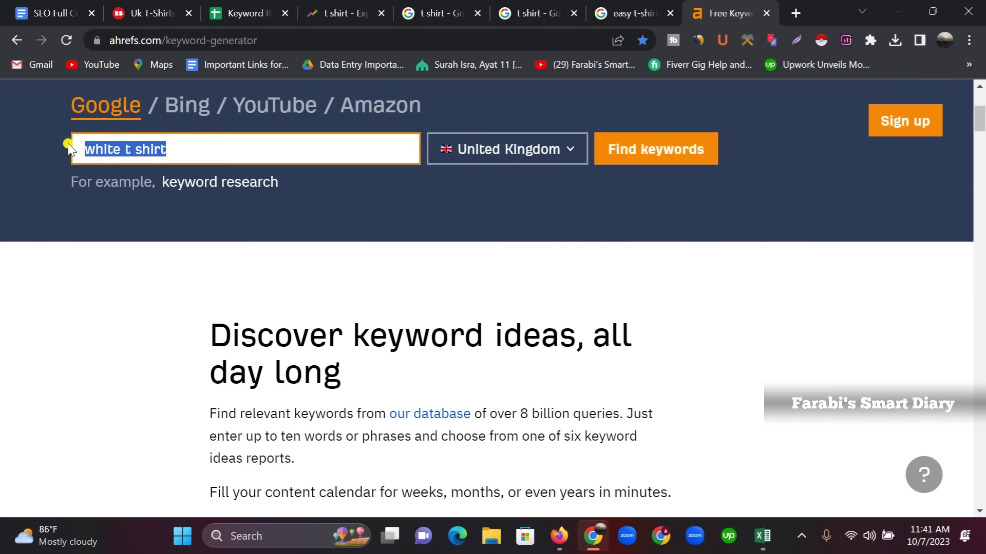
right_click(85, 146)
click(123, 223)
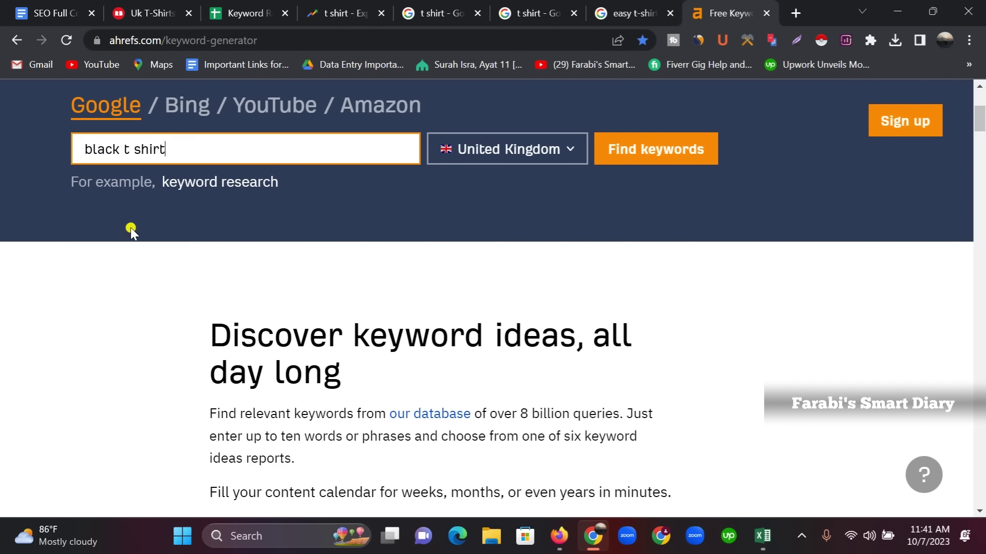
click(660, 157)
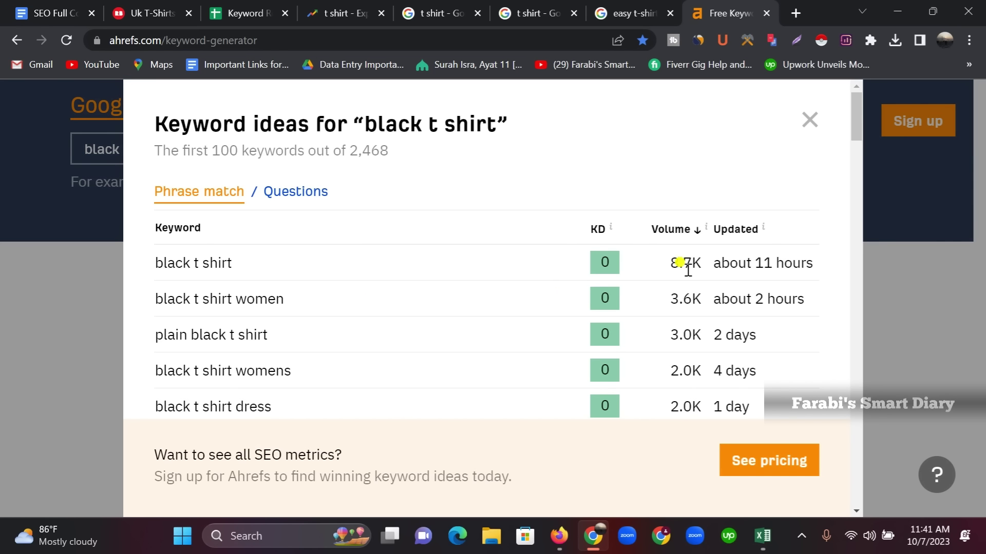
Check the Ahrefs metrics of "black t shirt" and enter its KD value 0 in cell B4 under Keyword Difficulties
drag(668, 260, 692, 262)
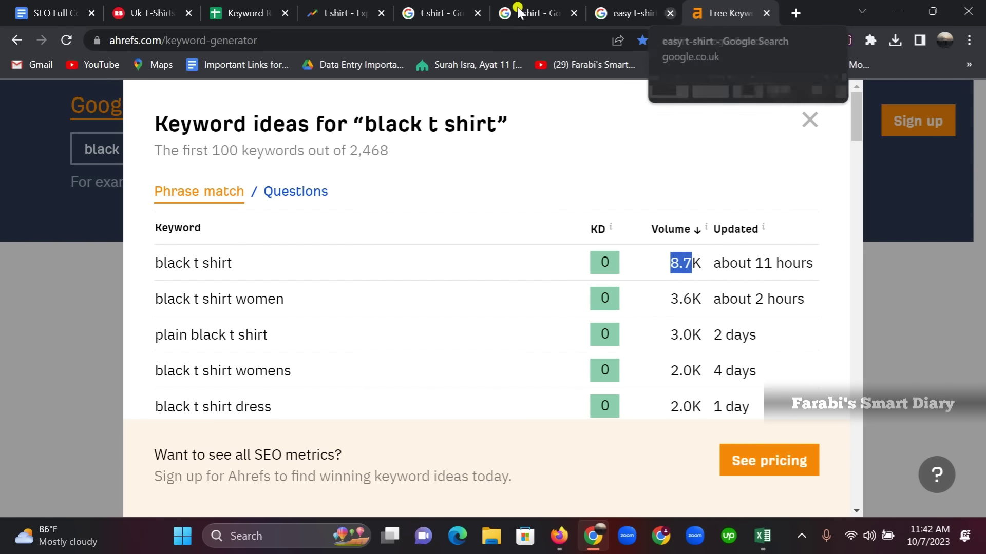
click(255, 12)
click(328, 271)
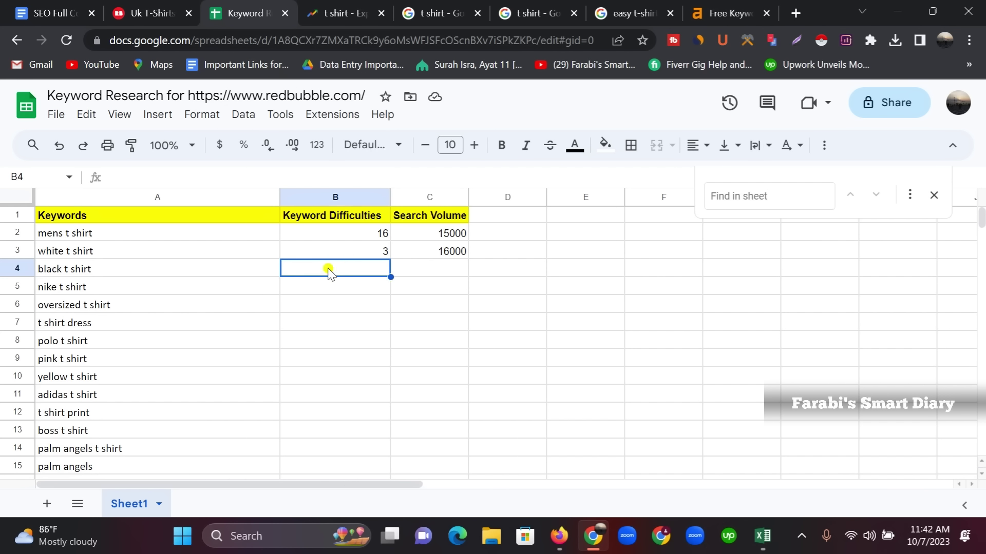
text(0)
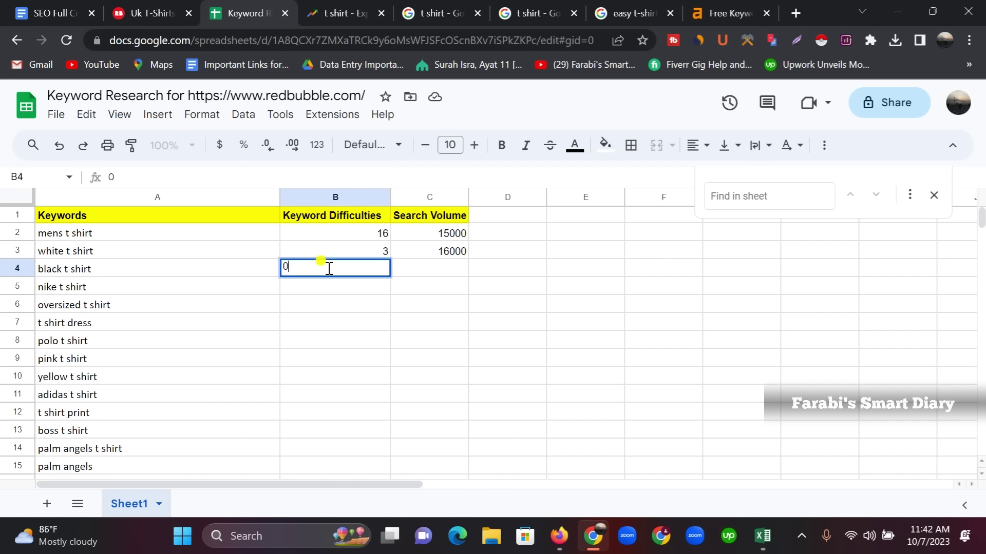
Enter 7000 in cell C4 under Search Volume
click(452, 268)
text(7000)
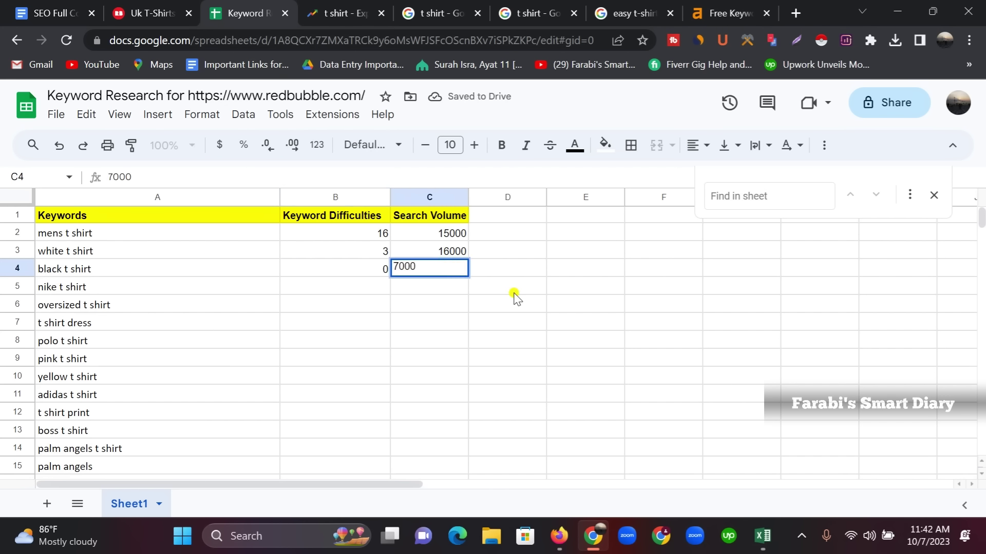
click(513, 302)
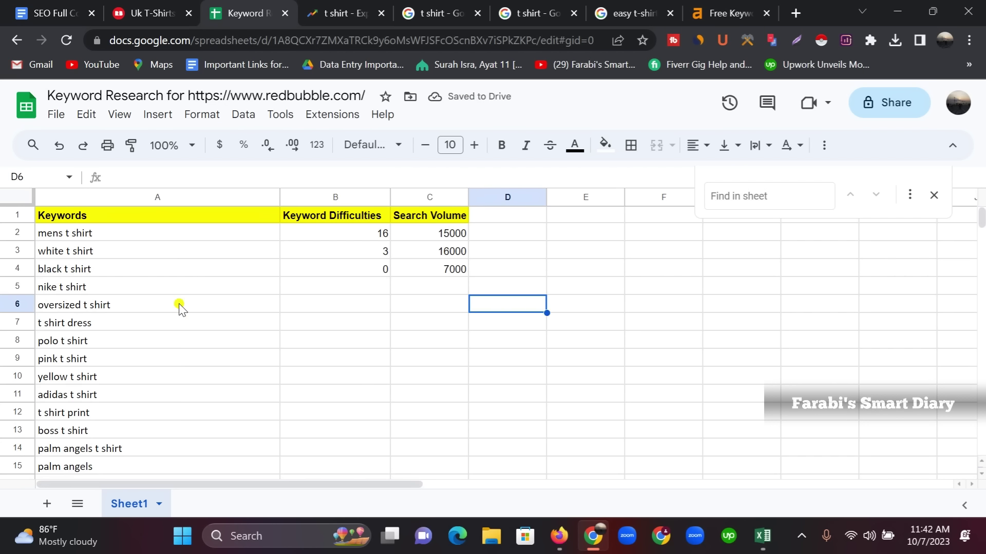
Recheck the Ahrefs volume of "black t shirt" and correct cell C4 to 8700
click(734, 13)
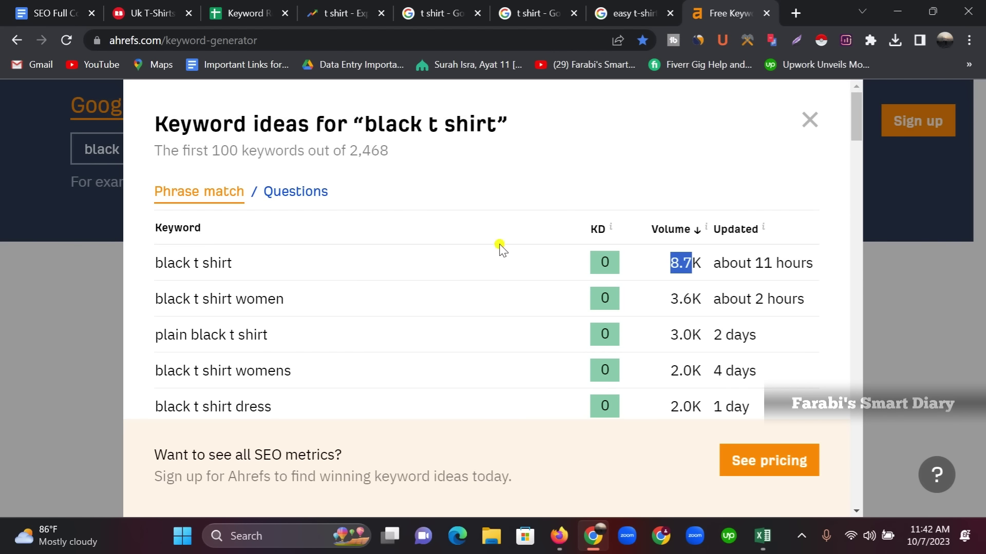
right_click(678, 263)
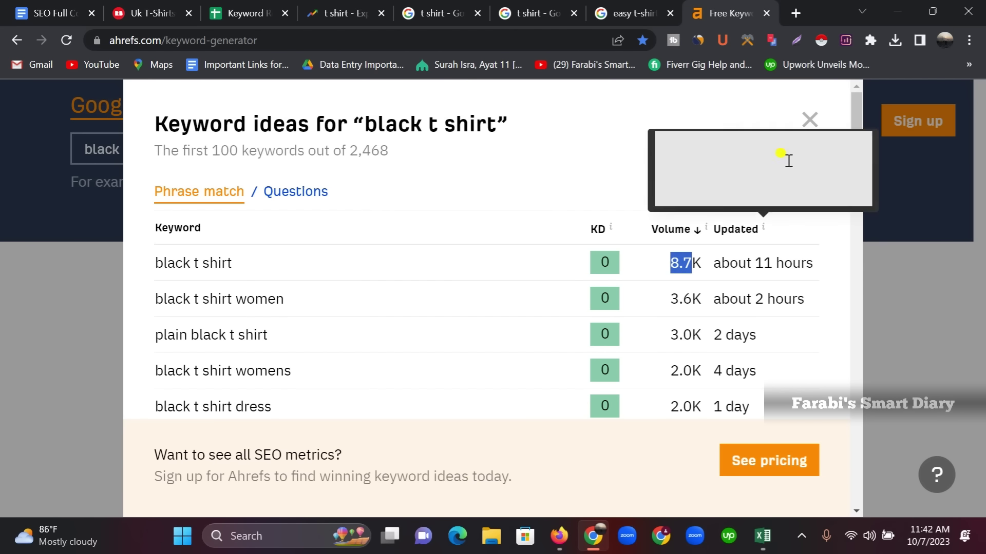
click(785, 158)
click(241, 13)
click(455, 273)
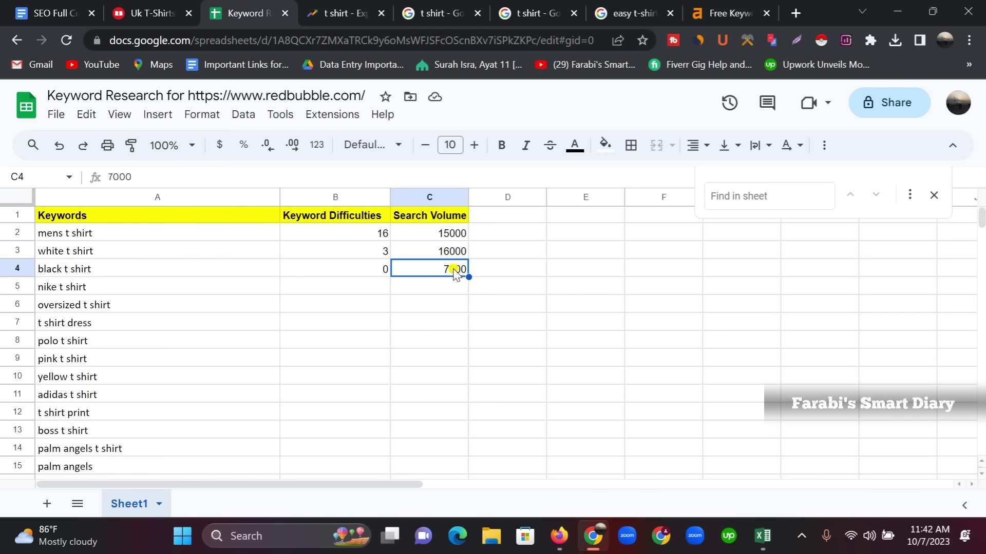
text(8)
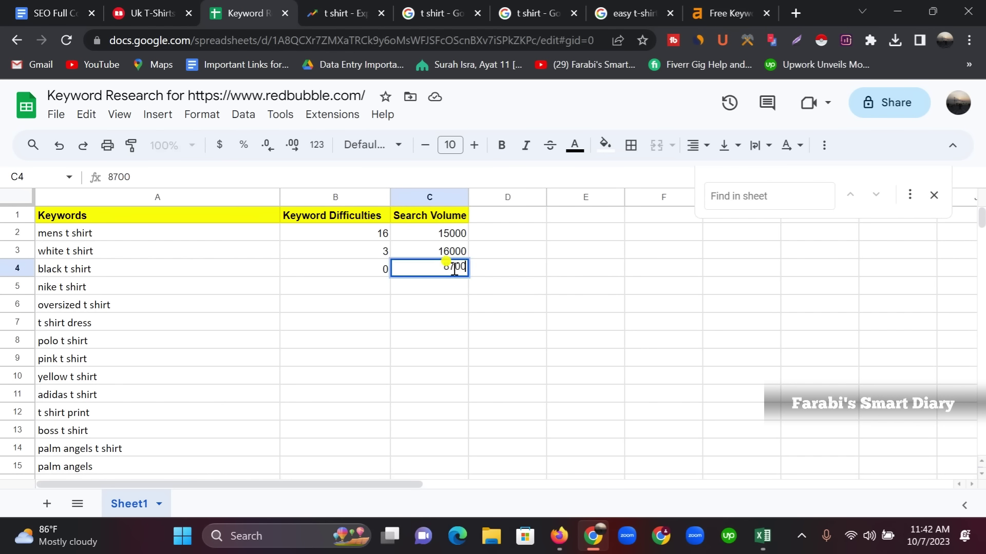
click(502, 286)
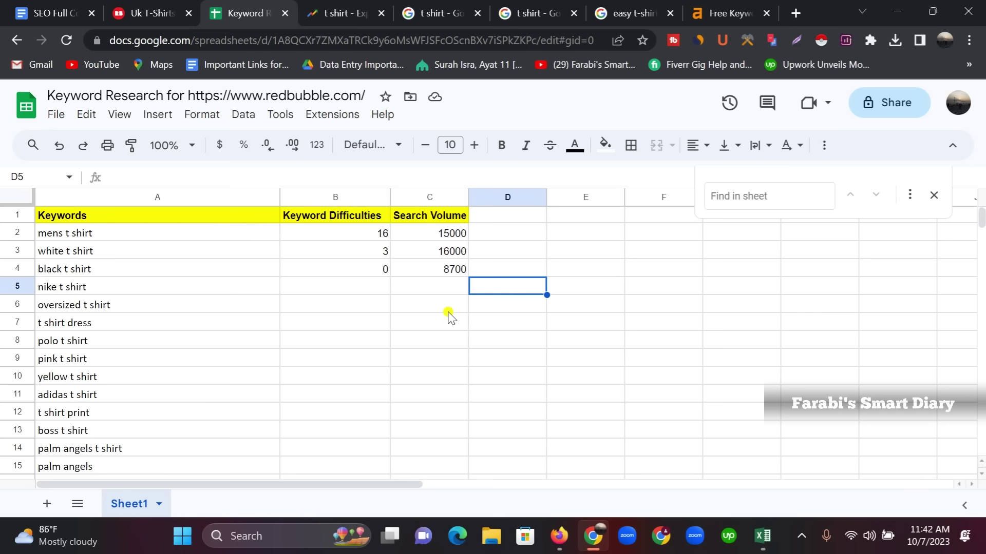
Review the whole keyword list in the sheet, from "mens t shirt" down to "easy t-shirt" in row 51
scroll(441, 303, down, 10)
scroll(420, 308, up, 10)
click(164, 236)
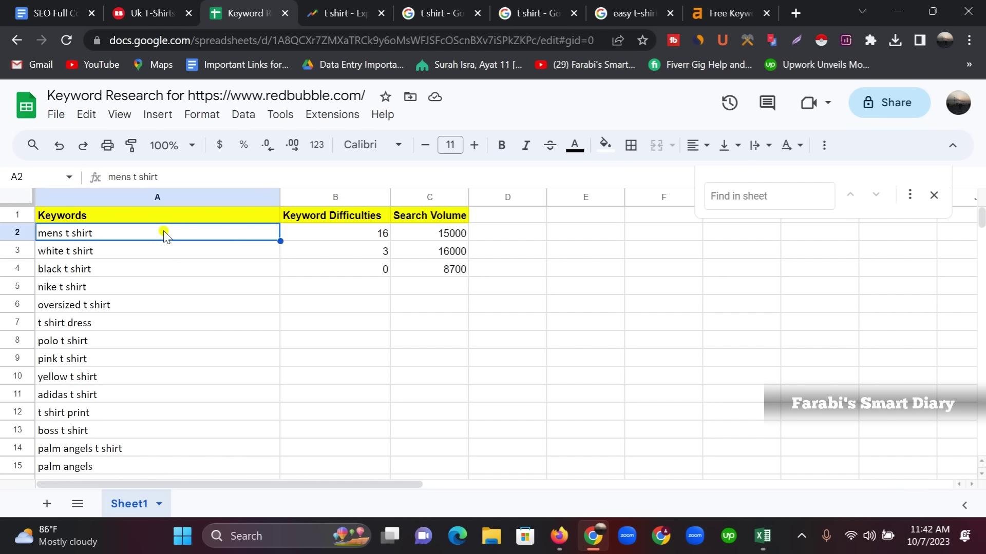
scroll(165, 235, down, 3)
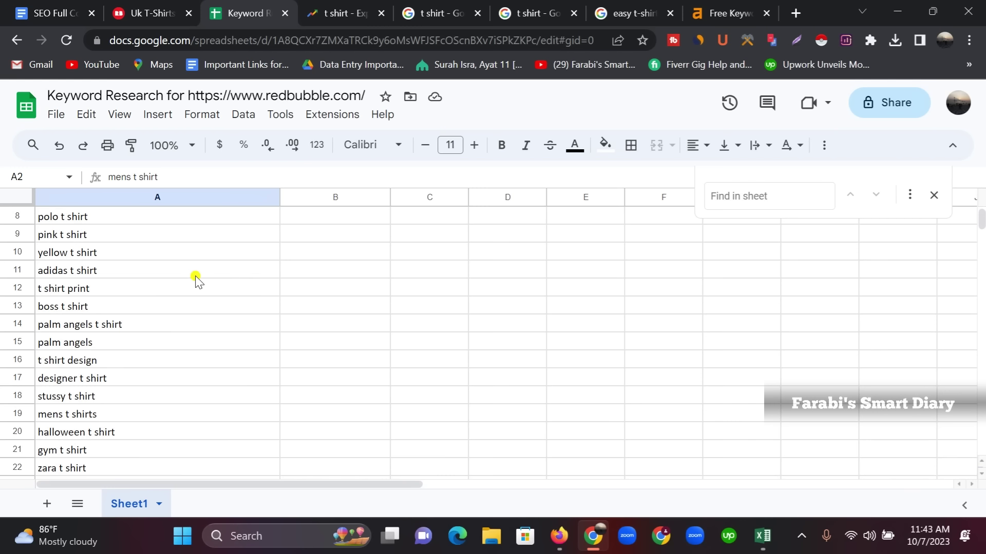
scroll(196, 286, down, 2)
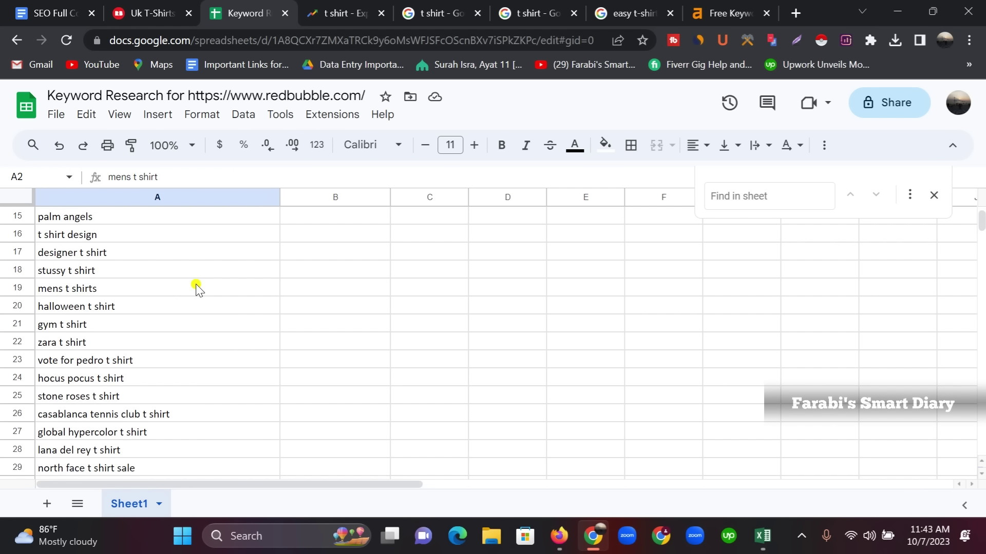
scroll(196, 286, down, 1)
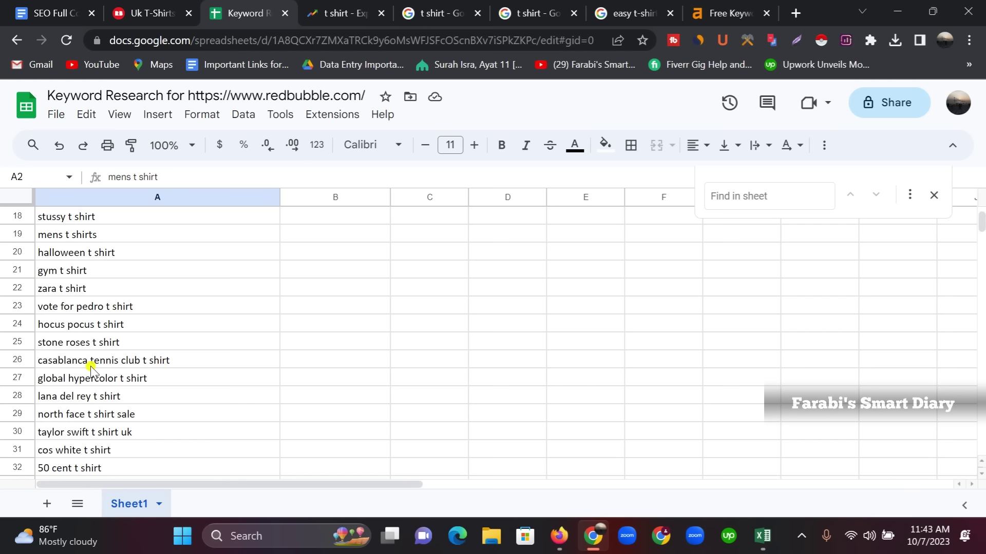
scroll(114, 404, down, 4)
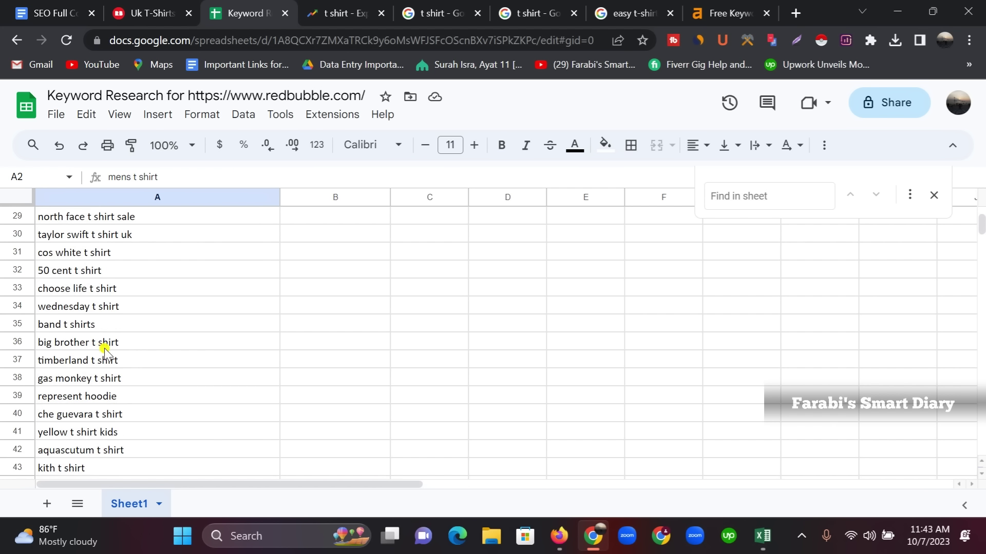
scroll(133, 370, down, 2)
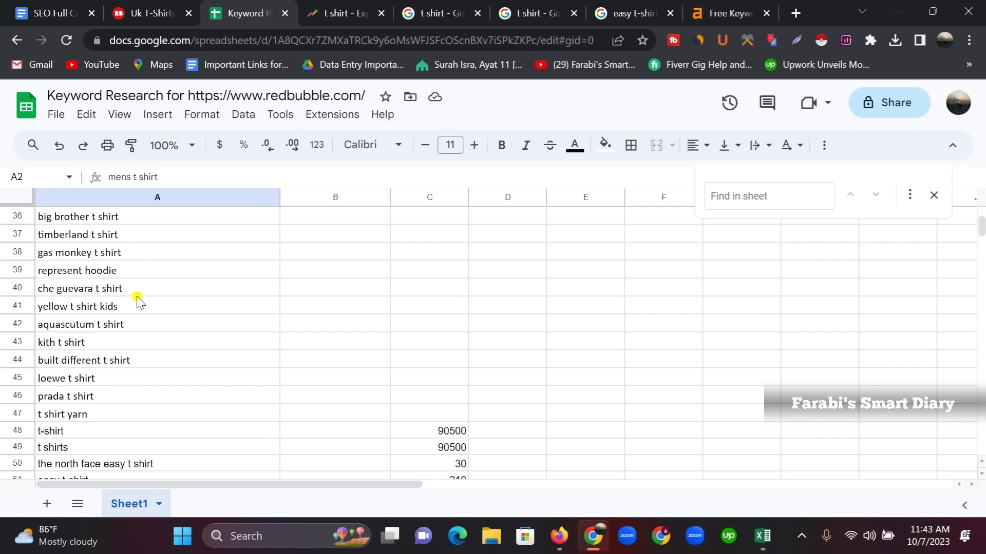
scroll(146, 401, down, 2)
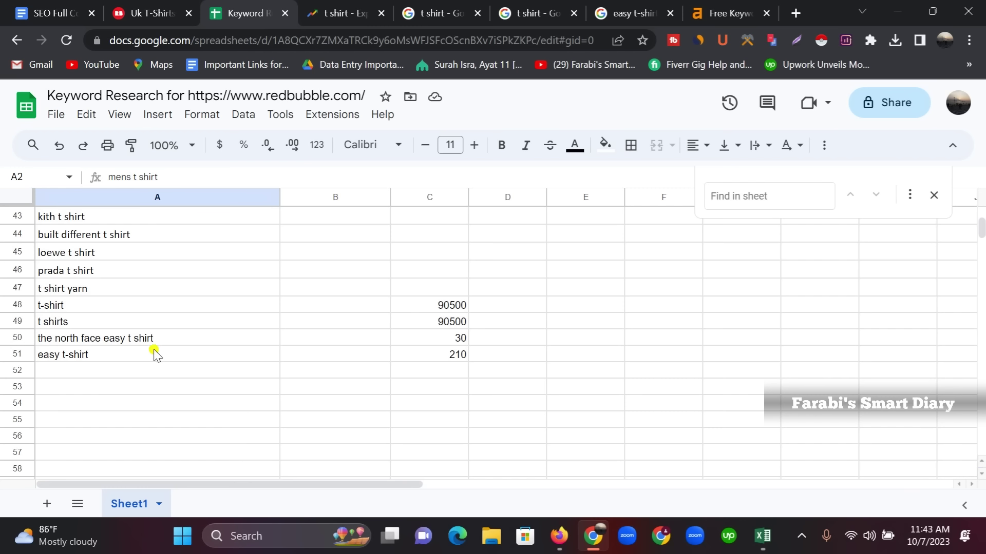
scroll(149, 390, up, 5)
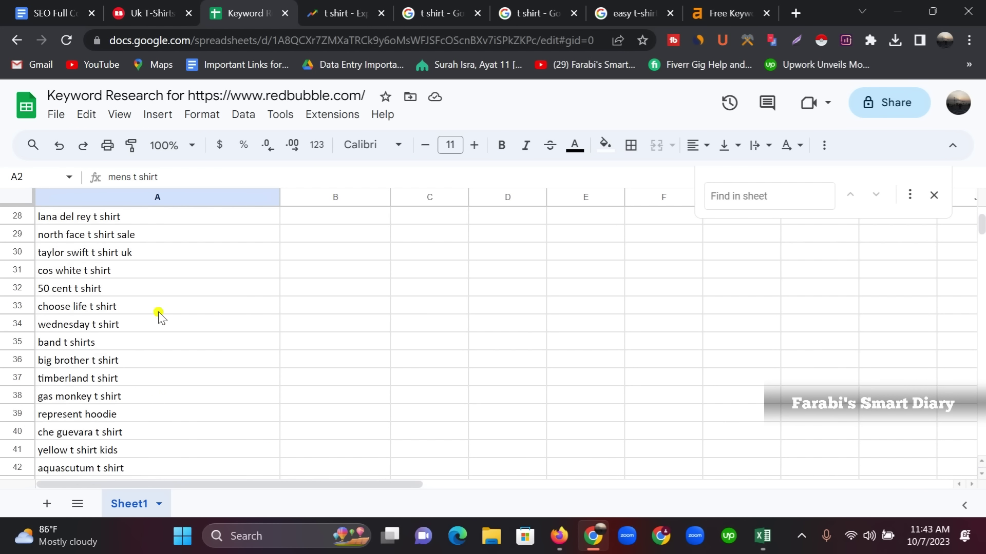
scroll(189, 399, up, 9)
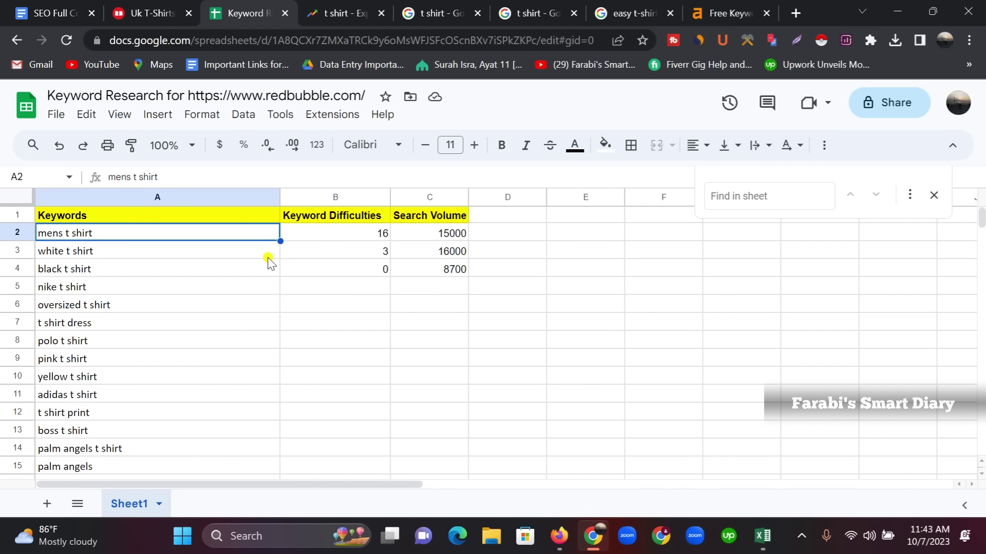
Share the spreadsheet with anyone with the link as Editor and copy its sharing link
click(882, 106)
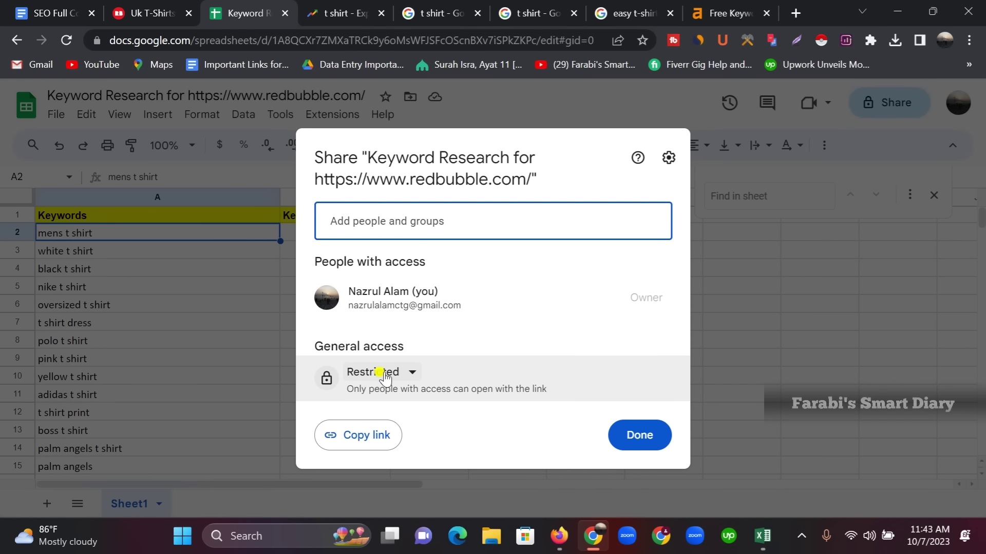
click(409, 375)
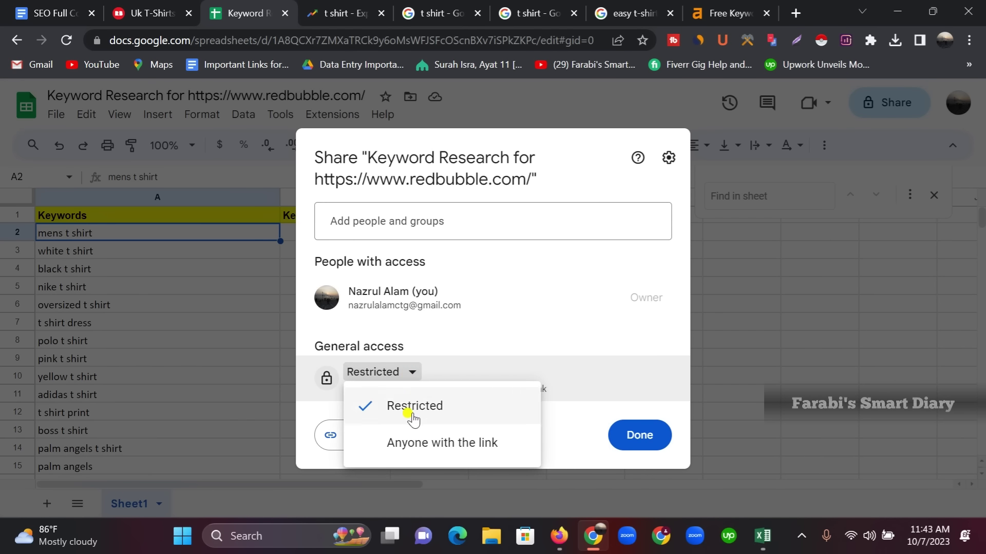
click(414, 444)
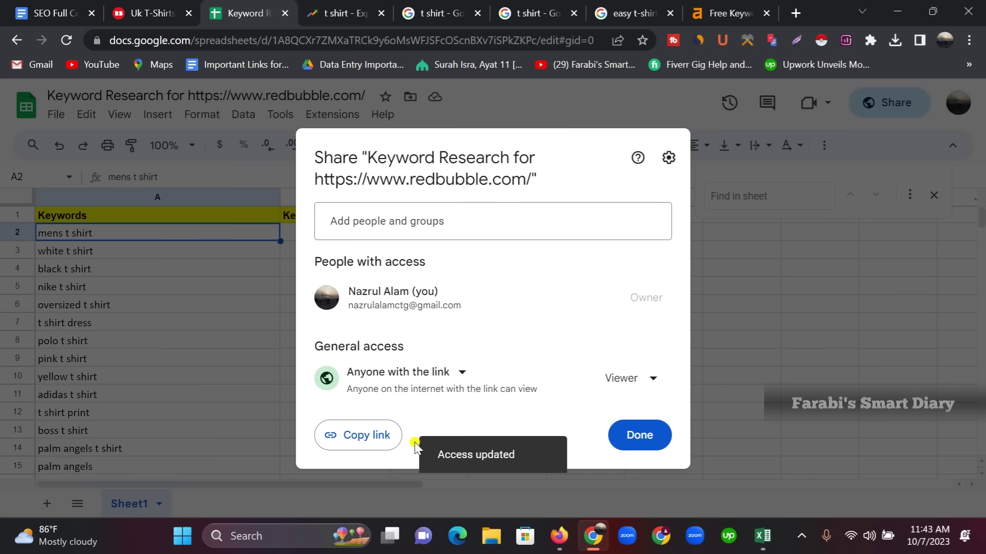
click(654, 380)
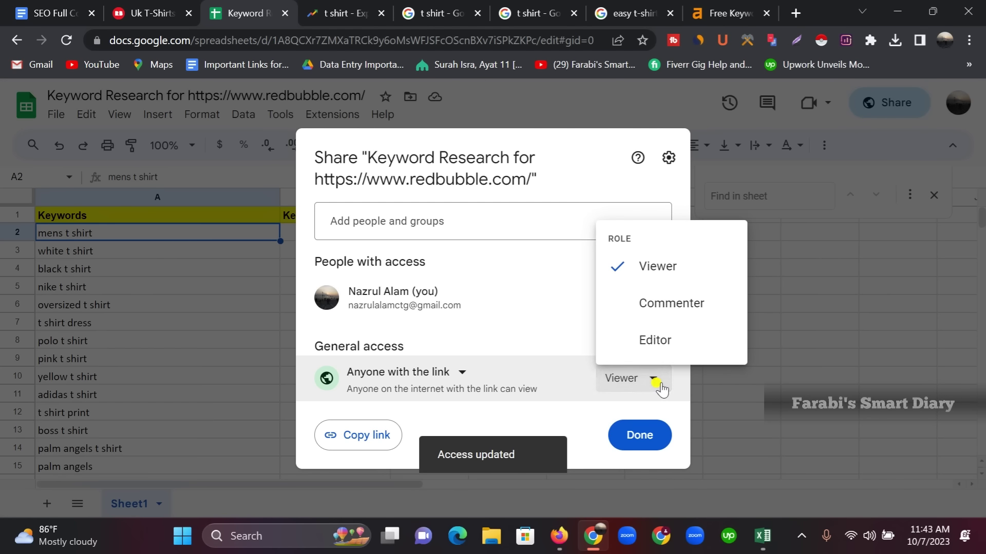
click(651, 339)
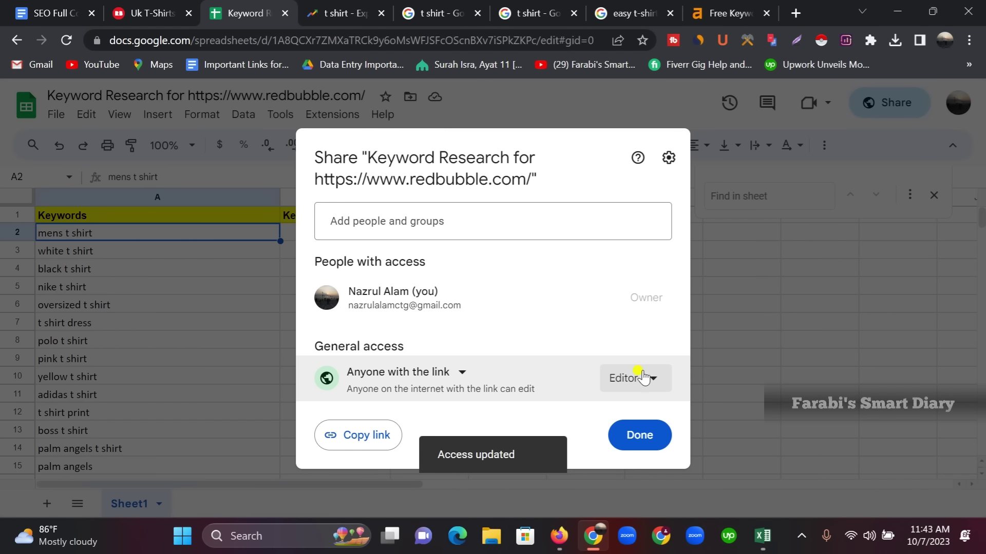
click(354, 445)
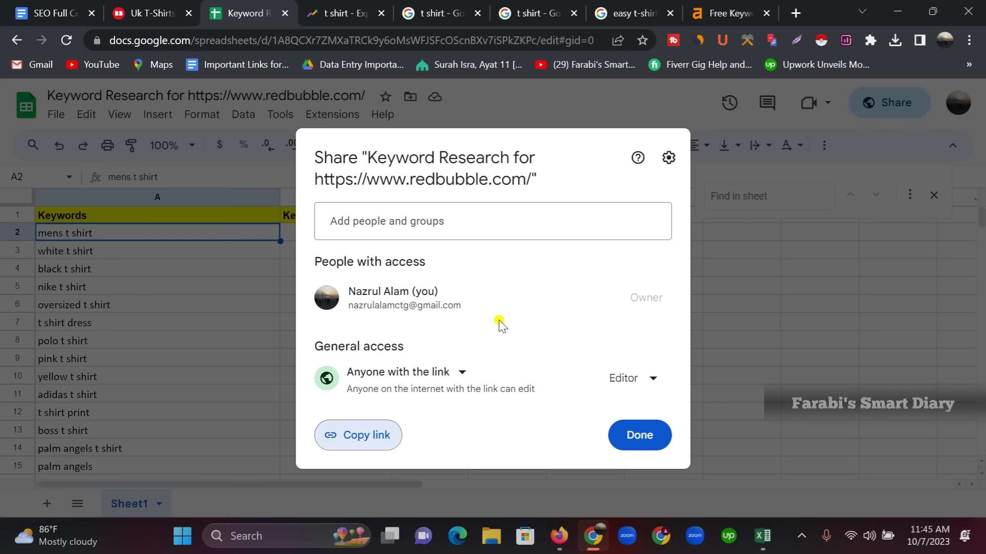
Paste the sharing link into the message field of the Fiverr inbox in Firefox, and return to the spreadsheet, closing its sharing dialog
click(559, 536)
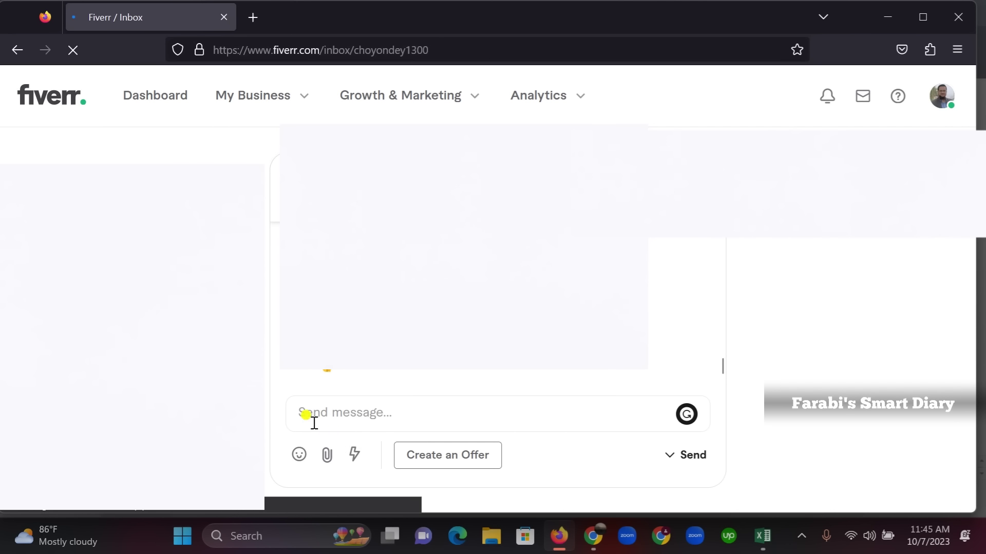
click(339, 413)
right_click(337, 414)
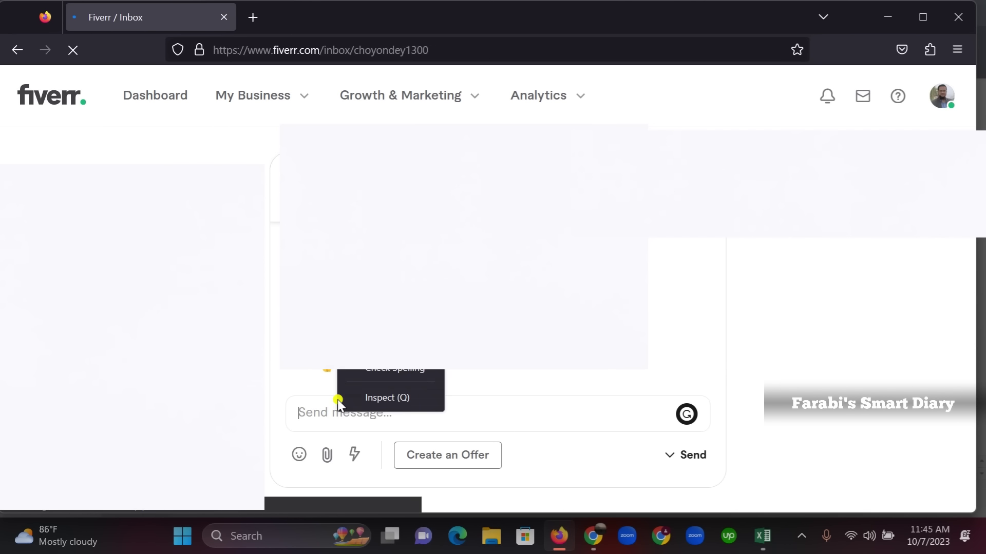
key(Escape)
key(ctrl+v)
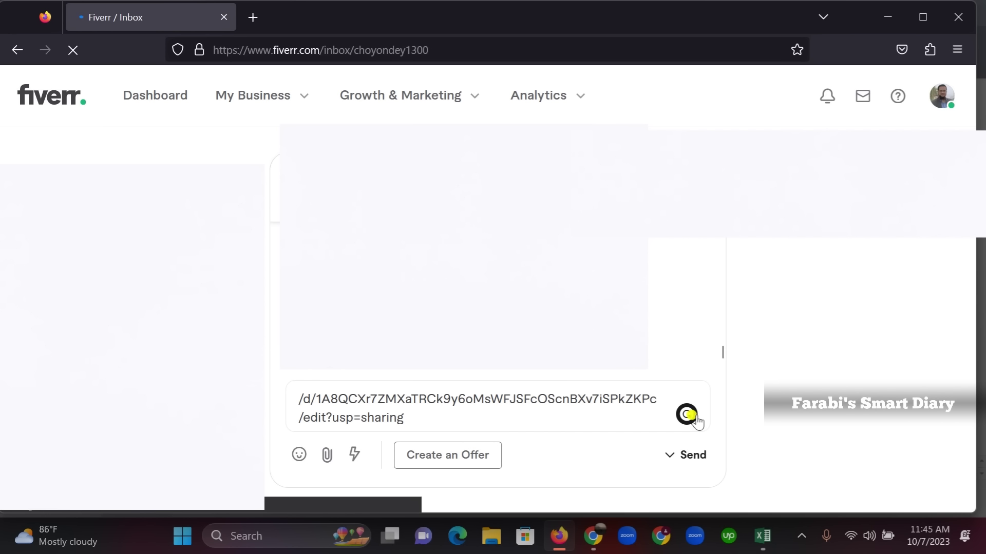
click(593, 536)
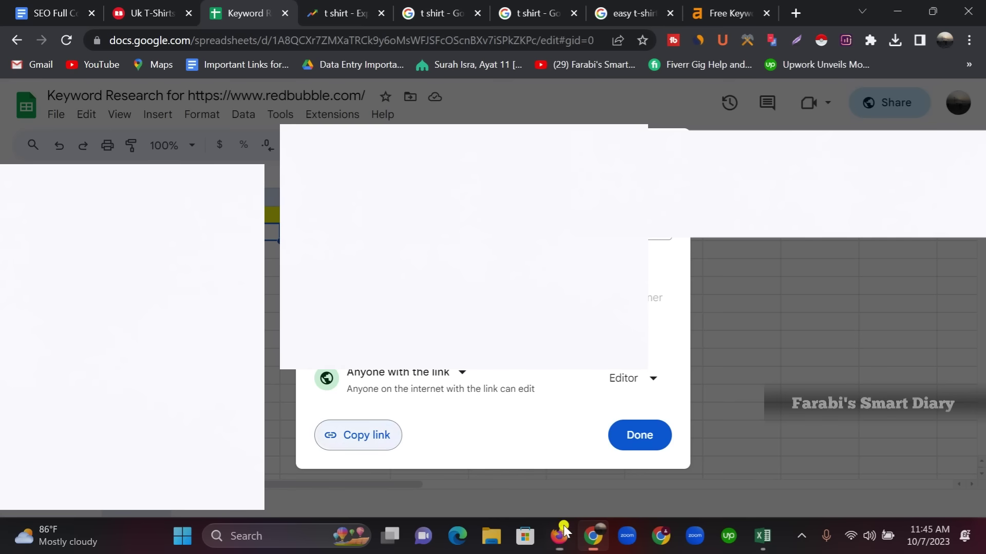
click(755, 297)
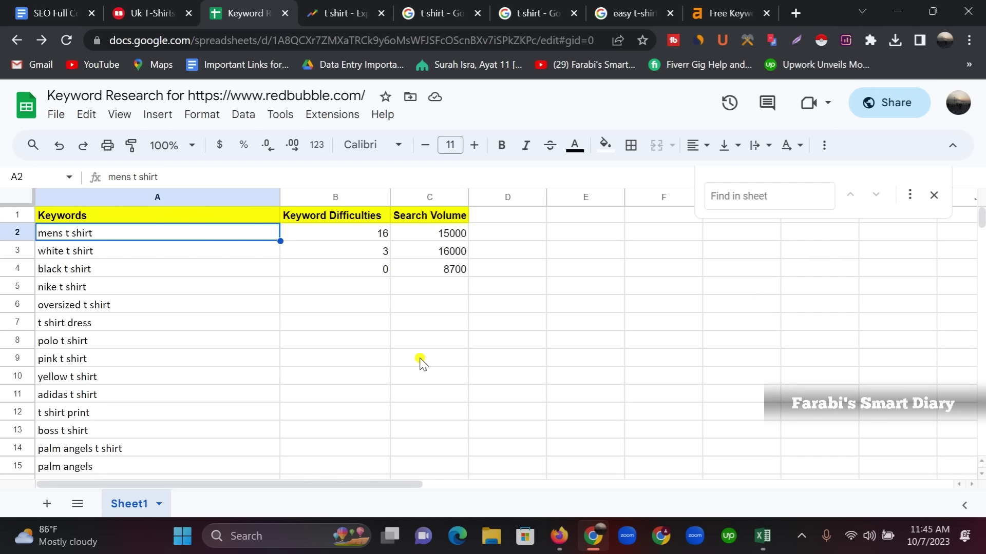